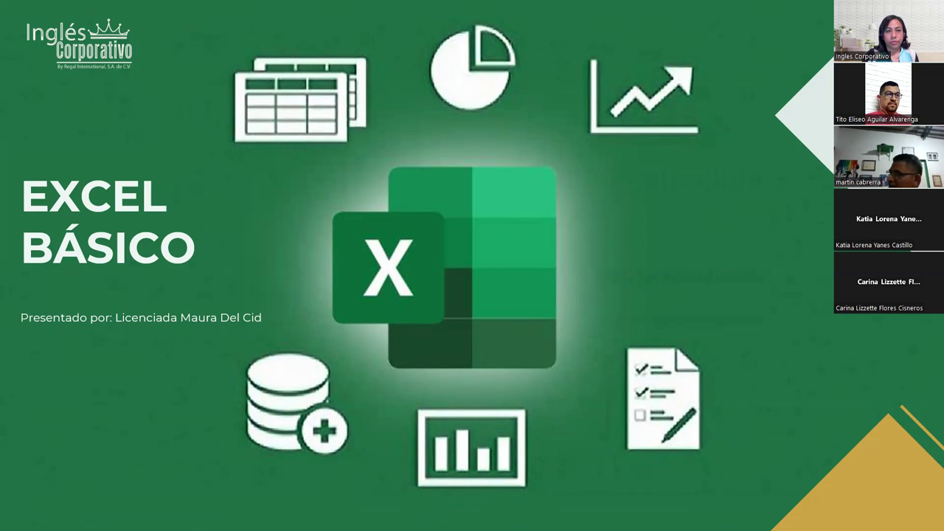
# Step: Show the maximized Excel practice workbook, then return to the slideshow at the SESIÓN 4 slide
pyautogui.hotkey('alt', 'Tab')
pyautogui.doubleClick(375, 78)
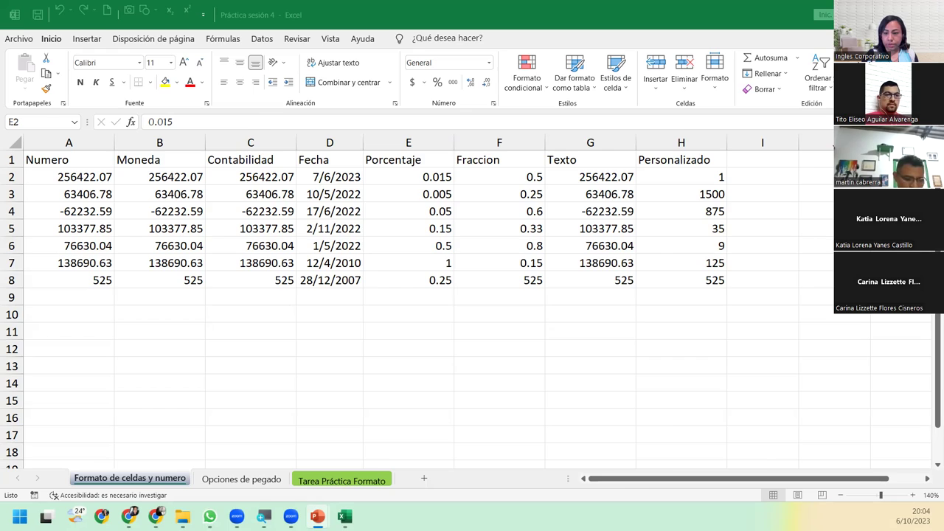
pyautogui.click(317, 516)
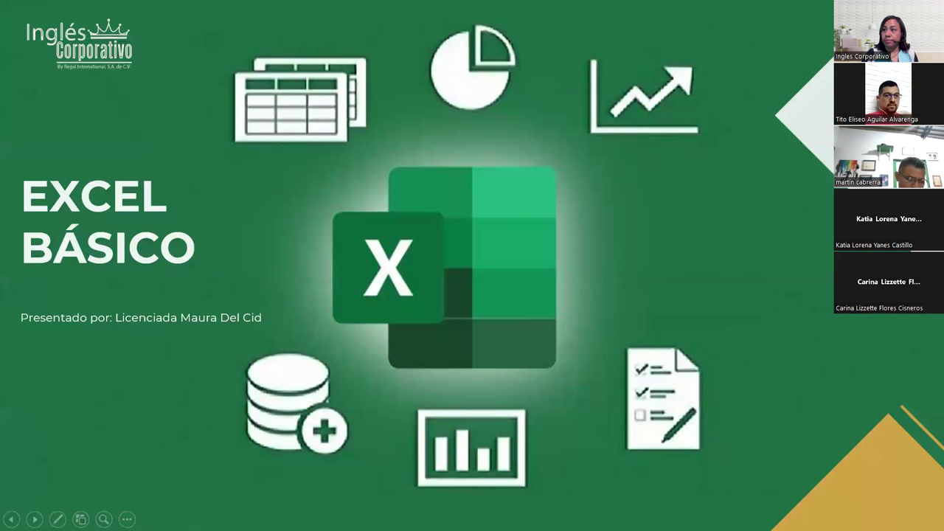
pyautogui.press('Right')
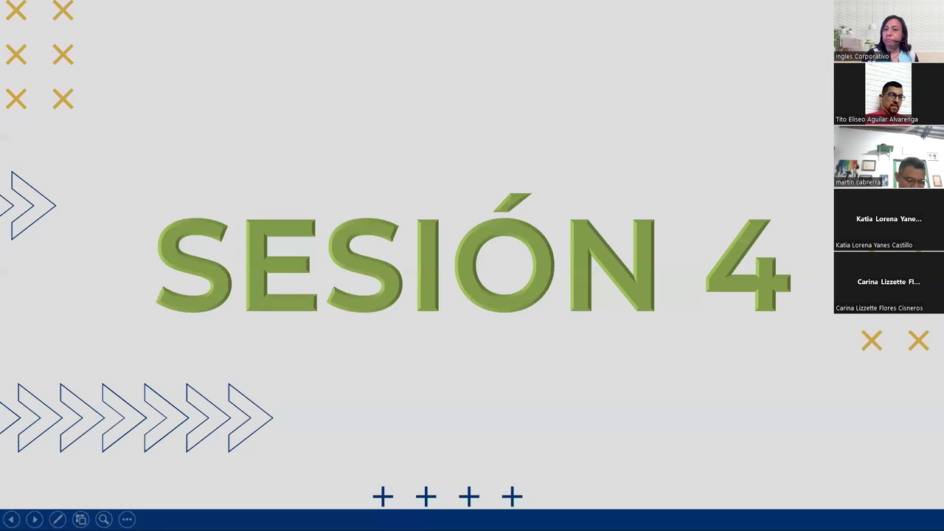
# Step: Advance past CONTENIDO SESIÓN 4 to the OBJETIVO SESIÓN 4 slide
pyautogui.press('Right')
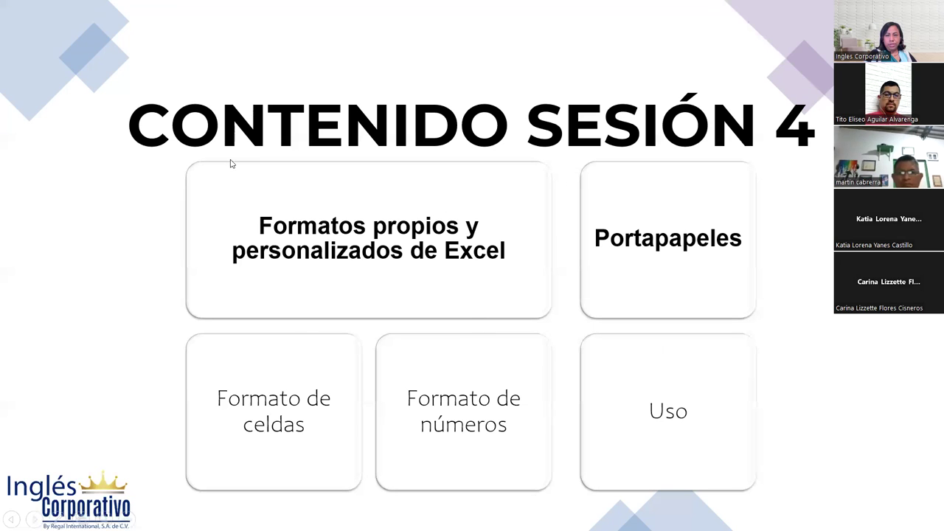
pyautogui.press('Right')
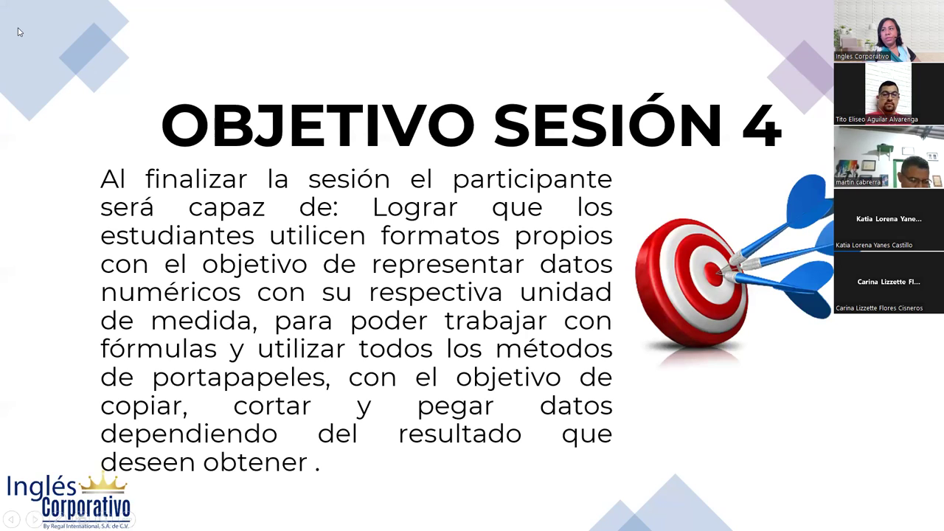
# Step: Advance the slideshow to the FORMATO DE CELDAS definition slide
pyautogui.press('Right')
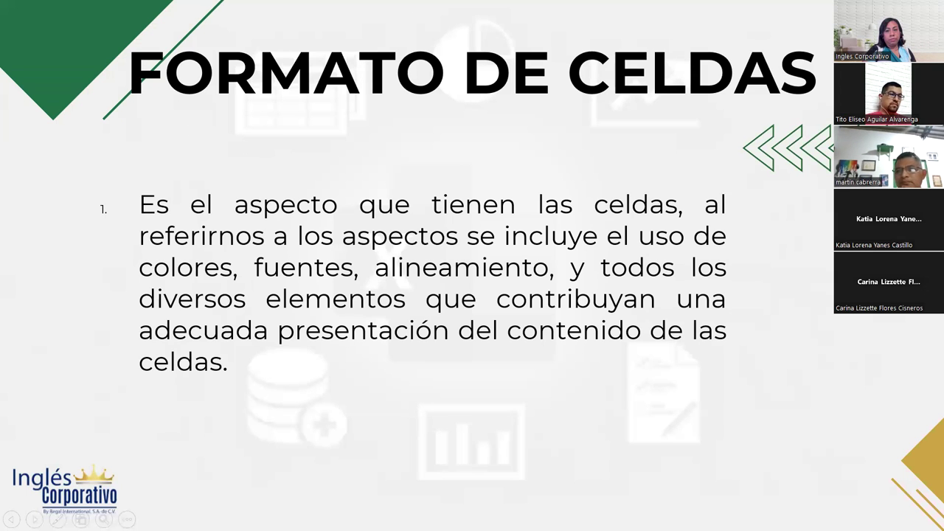
# Step: Step through the numbered format-type list to the Alineación, Borde and Relleno slide
pyautogui.press('Right')
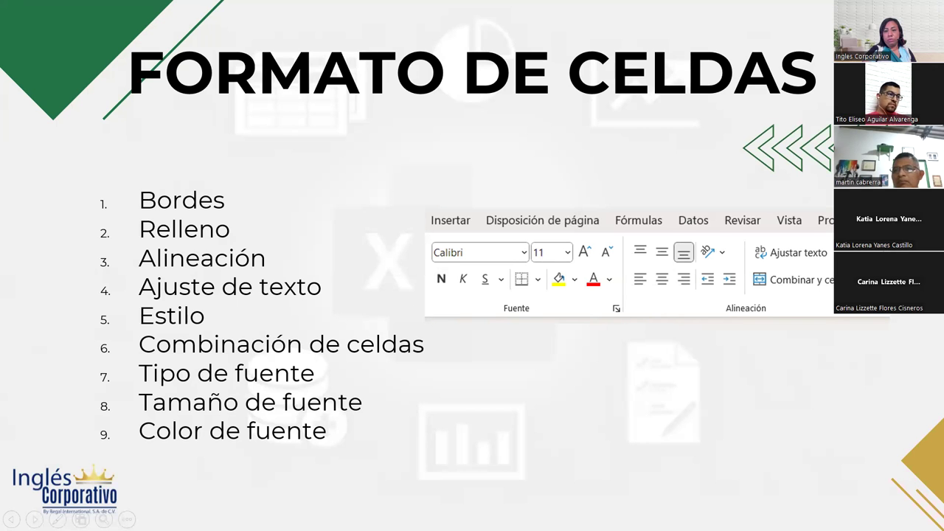
pyautogui.press('Right')
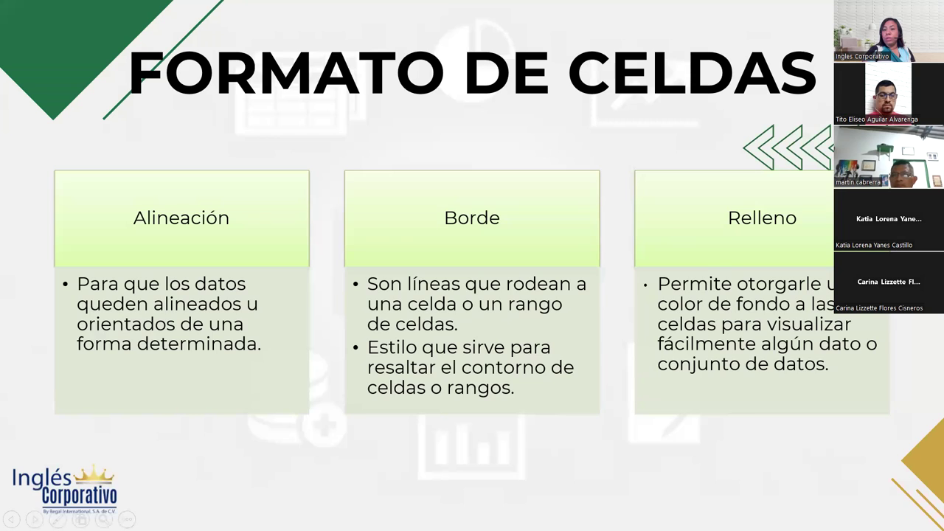
# Step: Advance the slideshow to the FORMATO NUMÉRICO slide
pyautogui.press('Right')
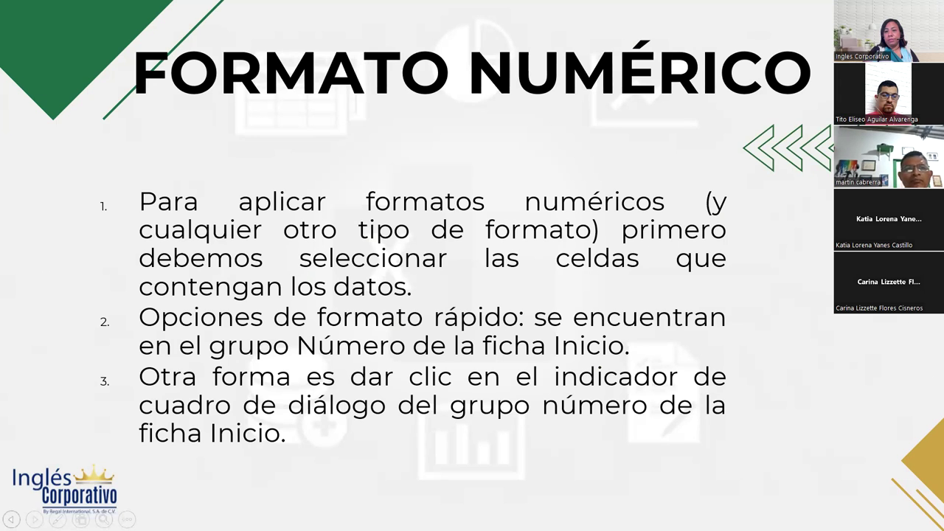
# Step: Advance to the slide describing General, Número, Moneda and Contabilidad formats
pyautogui.press('Right')
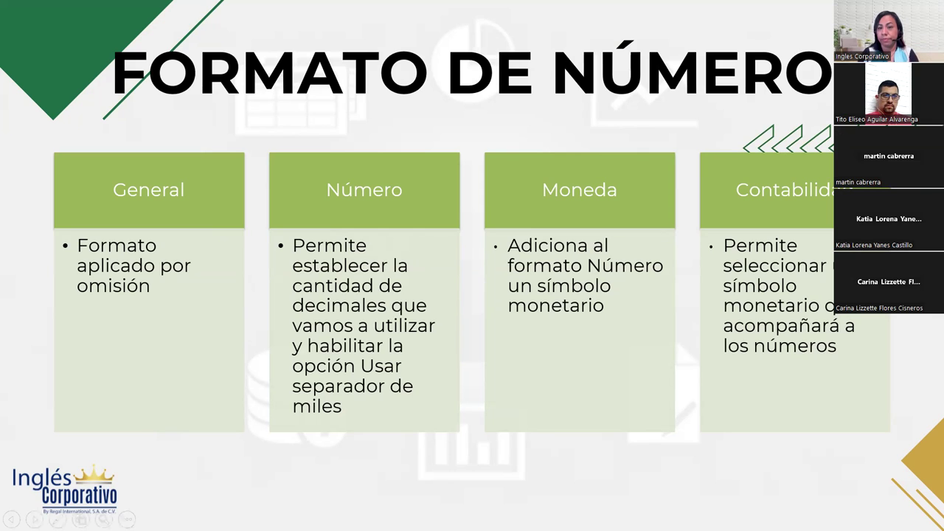
# Step: Go through the Fecha/Hora/Porcentaje/Fracción and Científica/Texto/Personalizada slides to 'Uso del portapapeles'
pyautogui.press('Right')
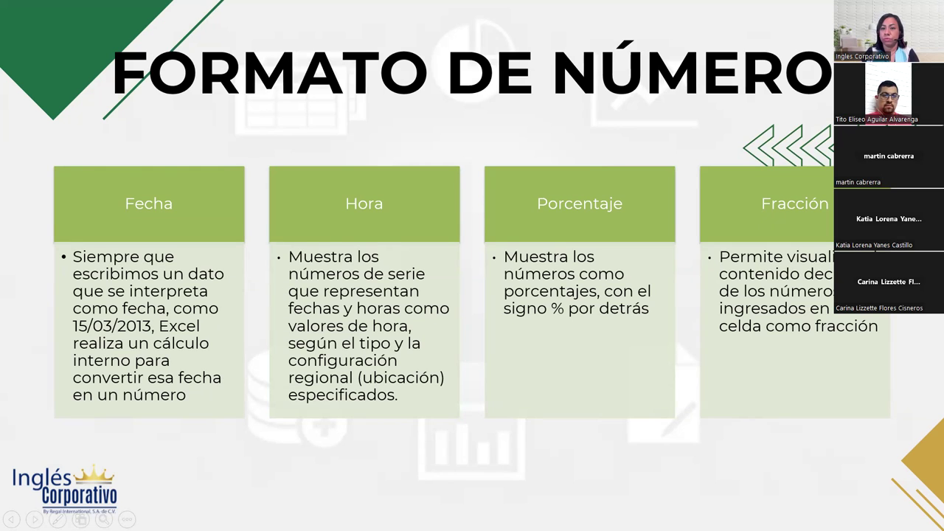
pyautogui.press('Right')
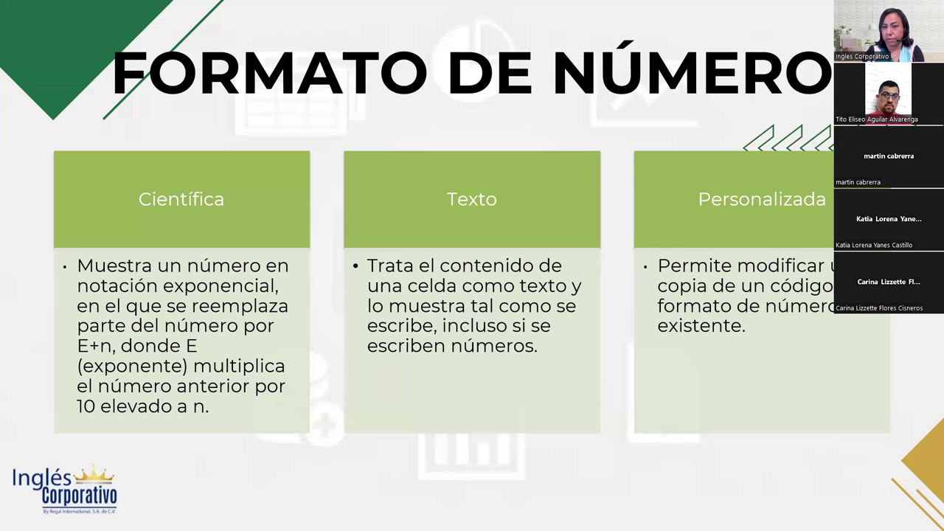
pyautogui.press('Right')
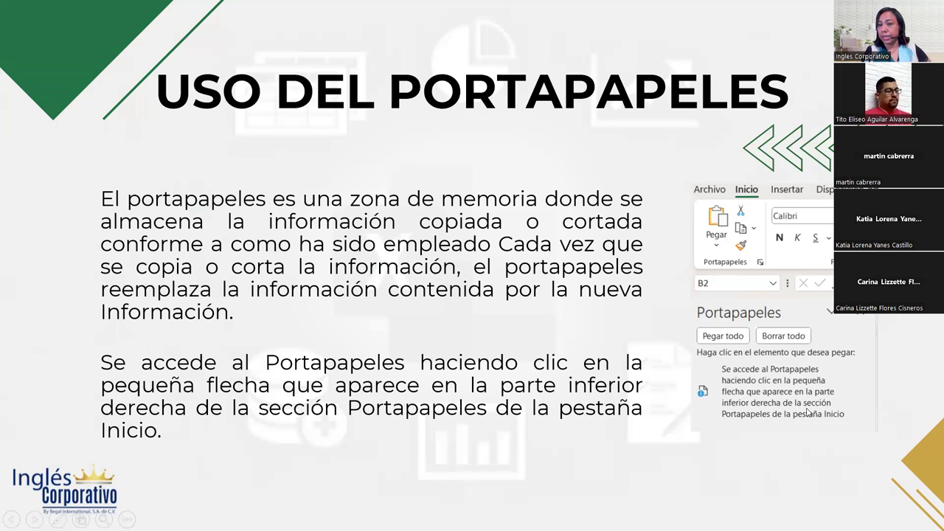
# Step: Move back and forth between the clipboard usage and clipboard methods slides, ending on methods
pyautogui.press('Right')
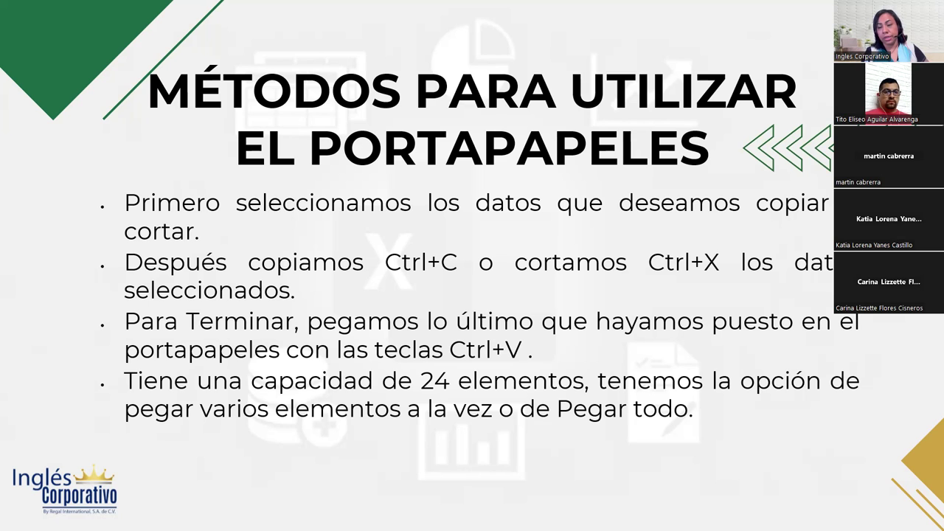
pyautogui.press('Right')
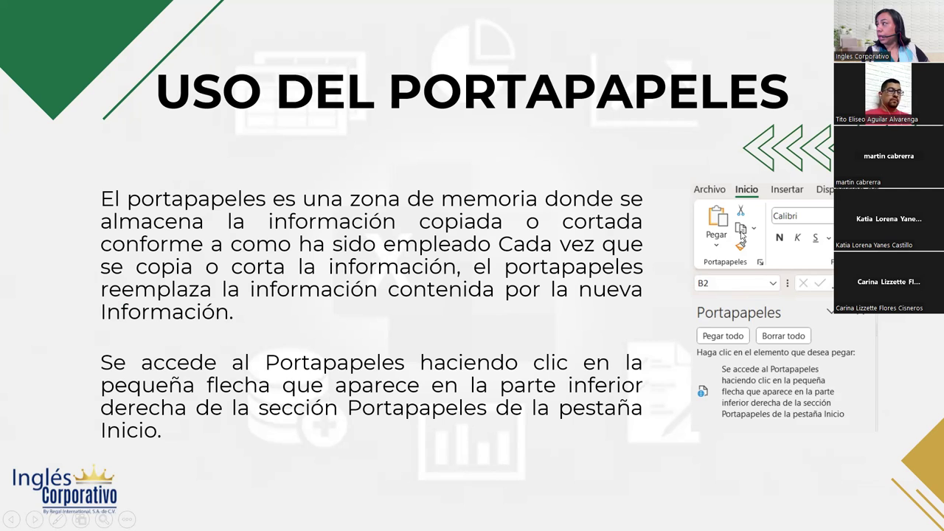
pyautogui.click(742, 236)
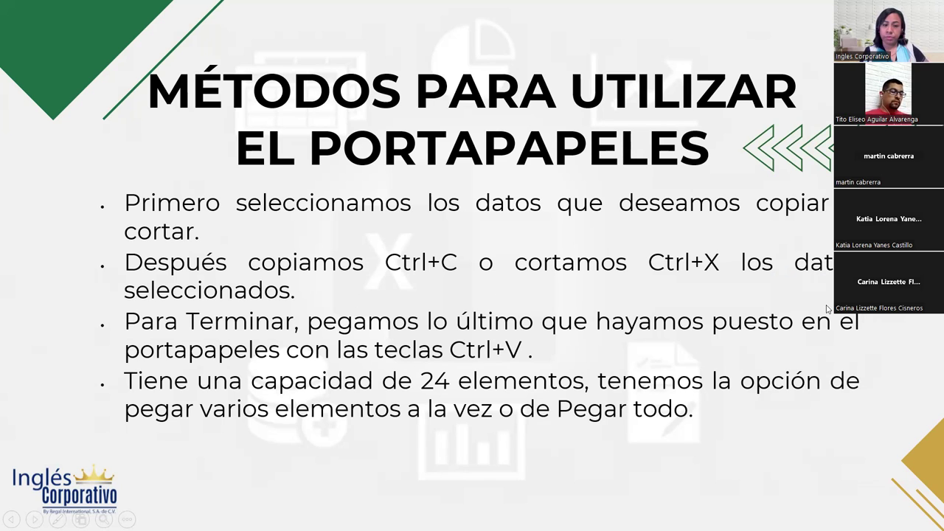
pyautogui.click(476, 357)
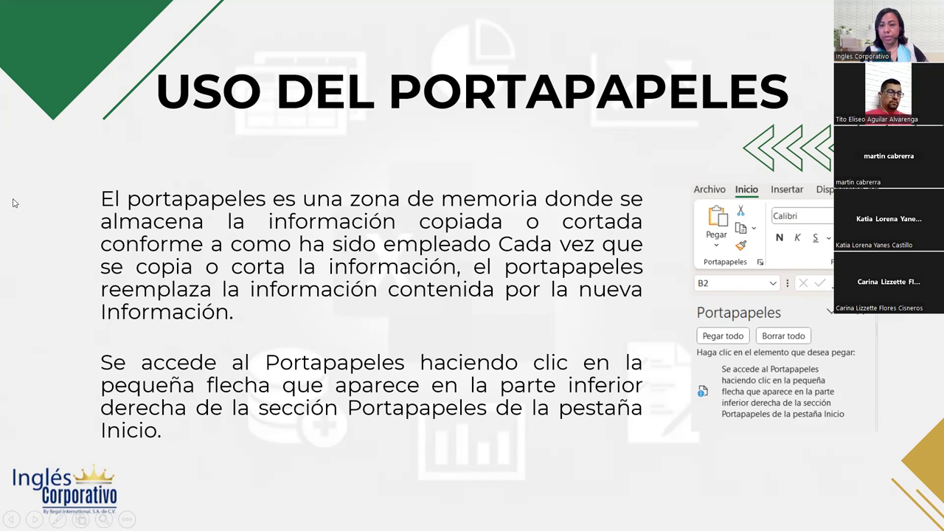
pyautogui.press('Right')
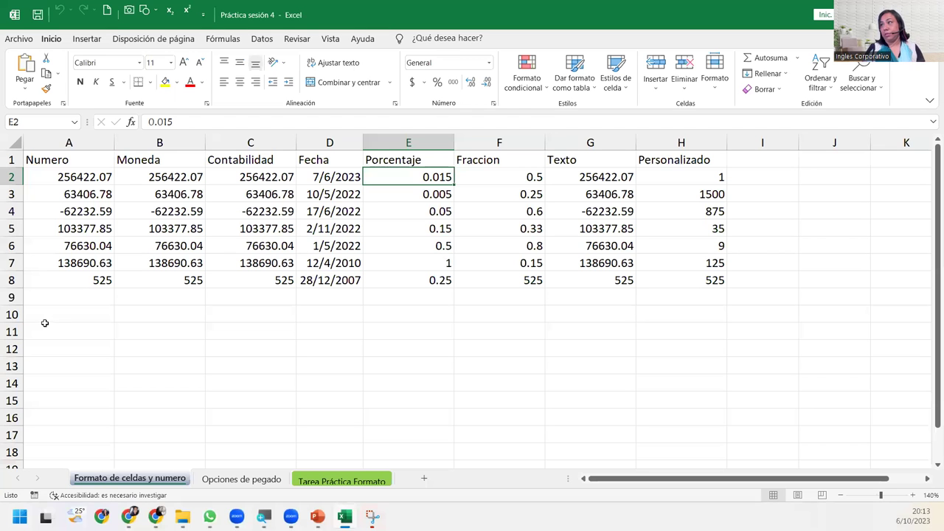
# Step: Return to the Excel practice sheet and select the Numero values in A2:A8
pyautogui.click(336, 313)
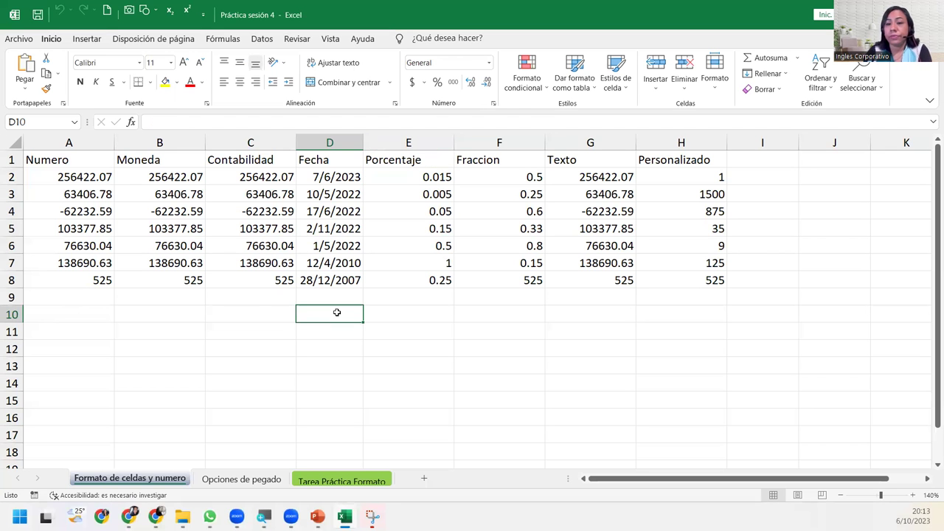
pyautogui.click(89, 179)
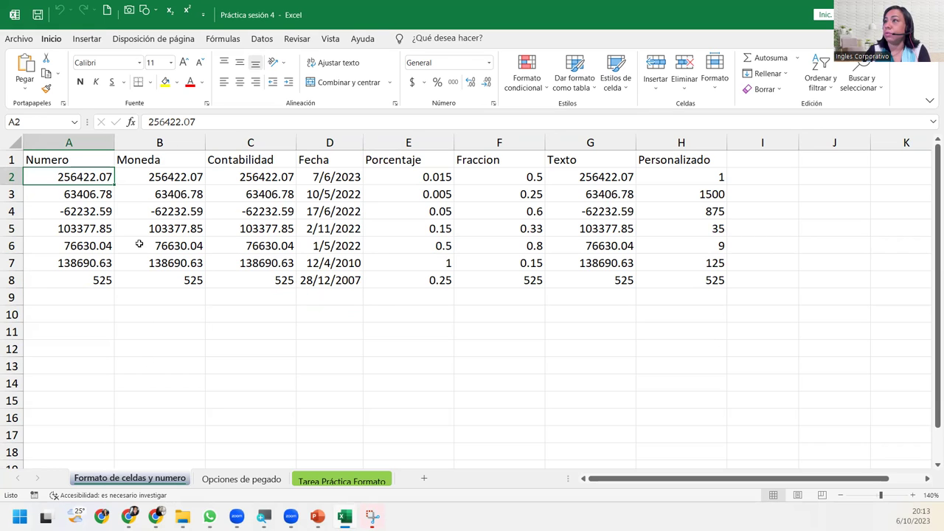
pyautogui.click(84, 159)
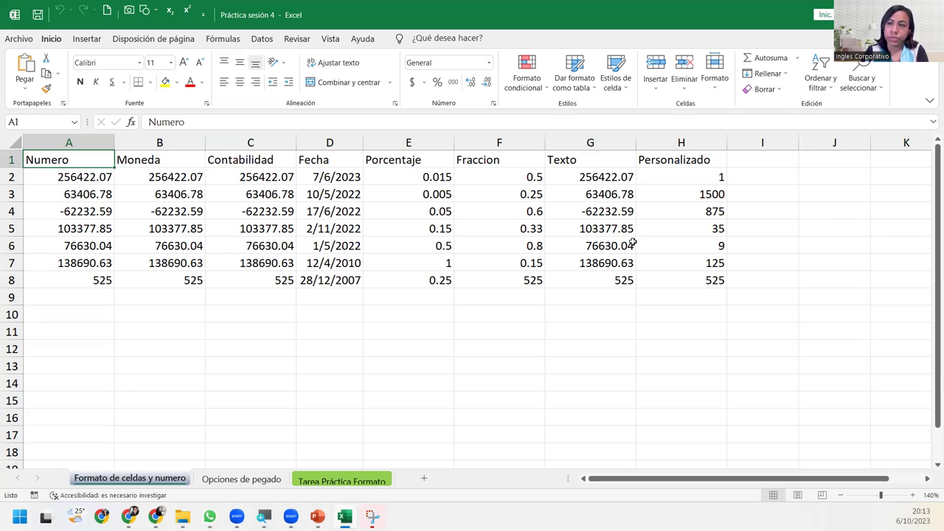
pyautogui.click(62, 177)
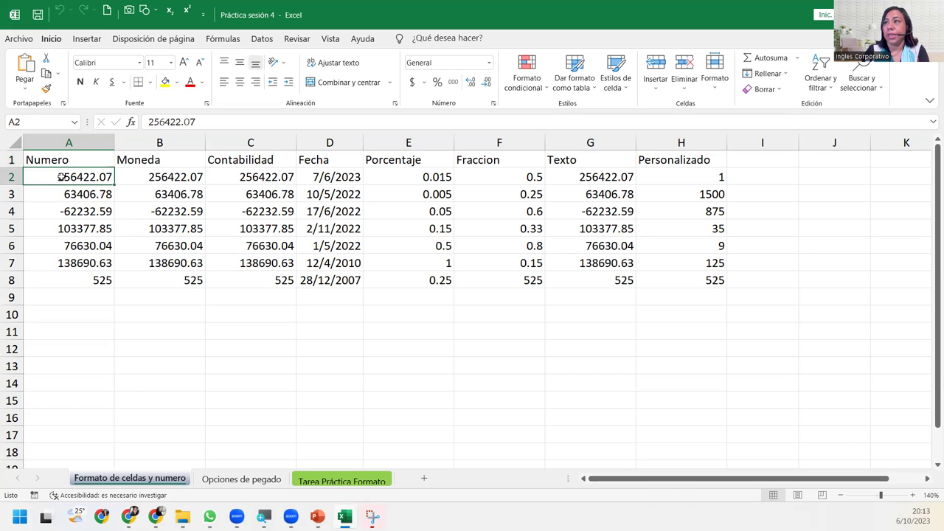
pyautogui.moveTo(62, 177); pyautogui.dragTo(68, 277)
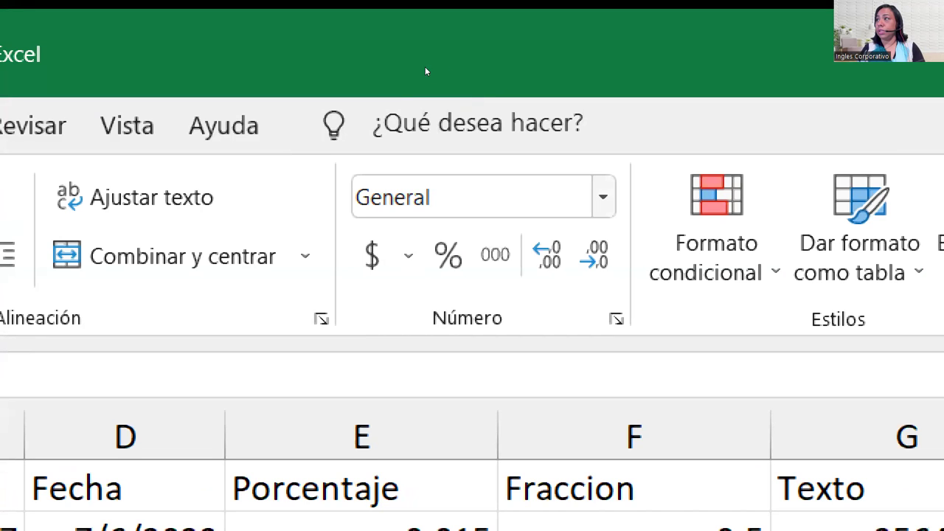
pyautogui.click(602, 197)
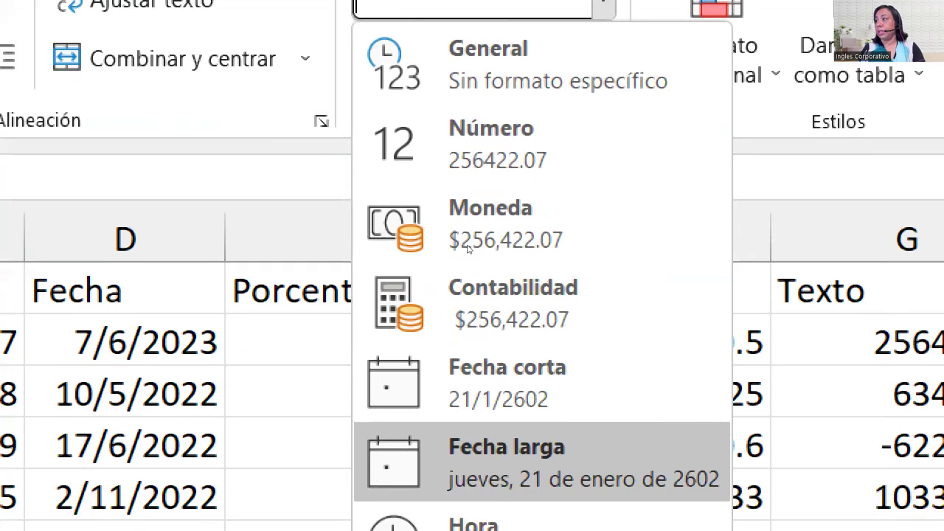
pyautogui.press('Down')
pyautogui.press('Down')
pyautogui.press('Down')
pyautogui.press('Down')
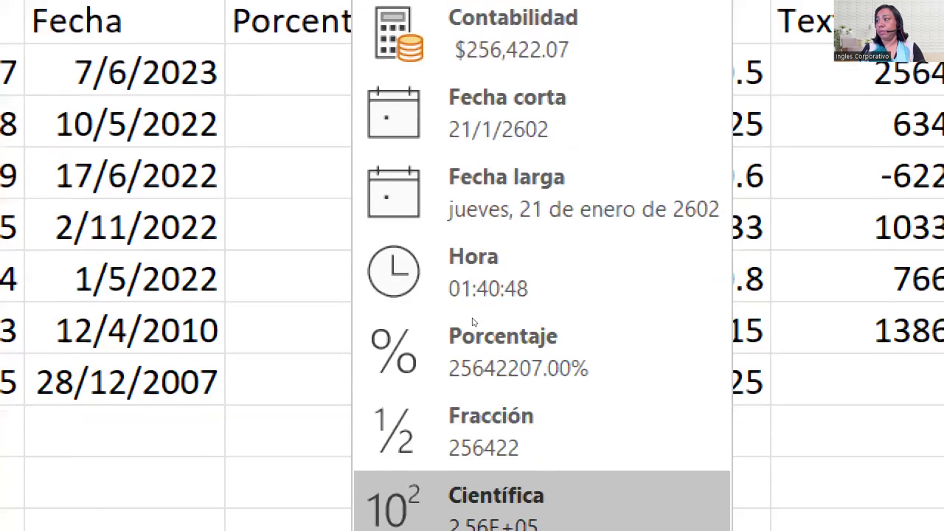
pyautogui.press('Down')
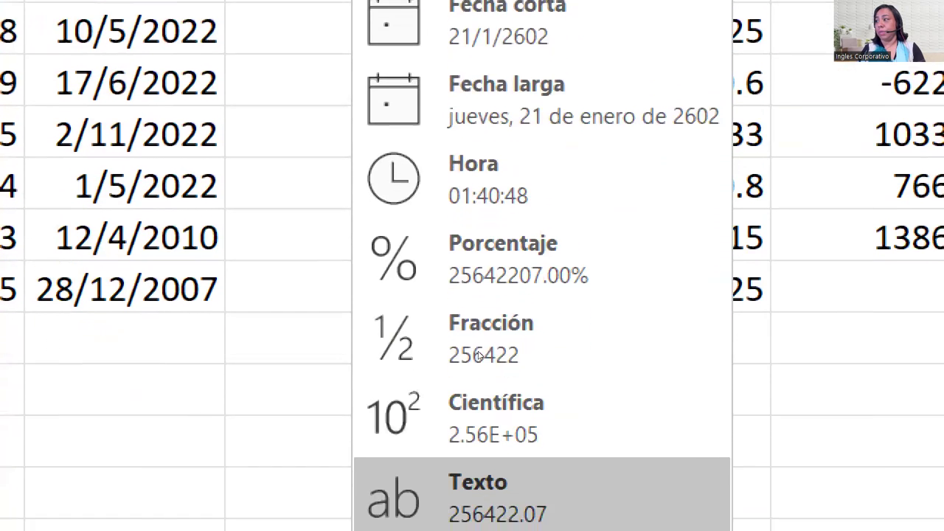
pyautogui.press('Up')
pyautogui.press('Up')
pyautogui.press('Up')
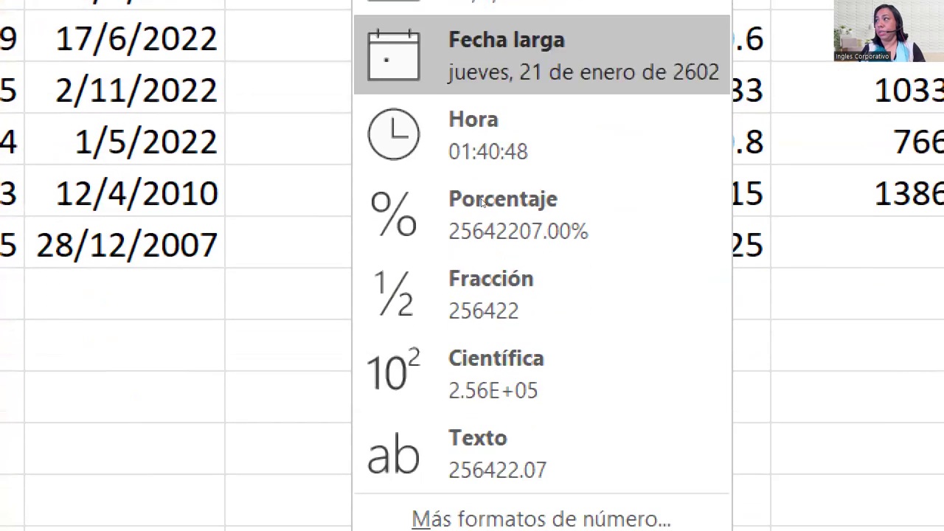
pyautogui.press('Up')
pyautogui.press('Up')
pyautogui.press('Up')
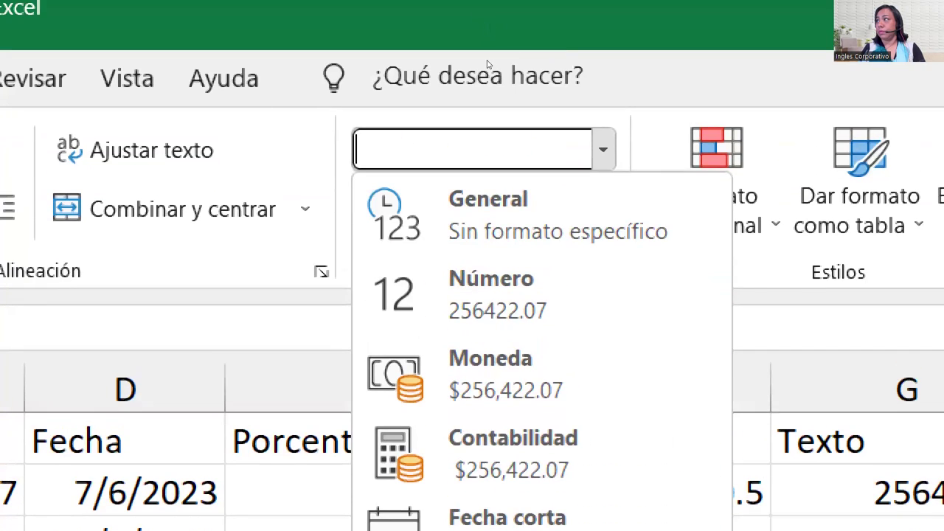
pyautogui.press('Return')
pyautogui.press('Tab')
pyautogui.press('Down')
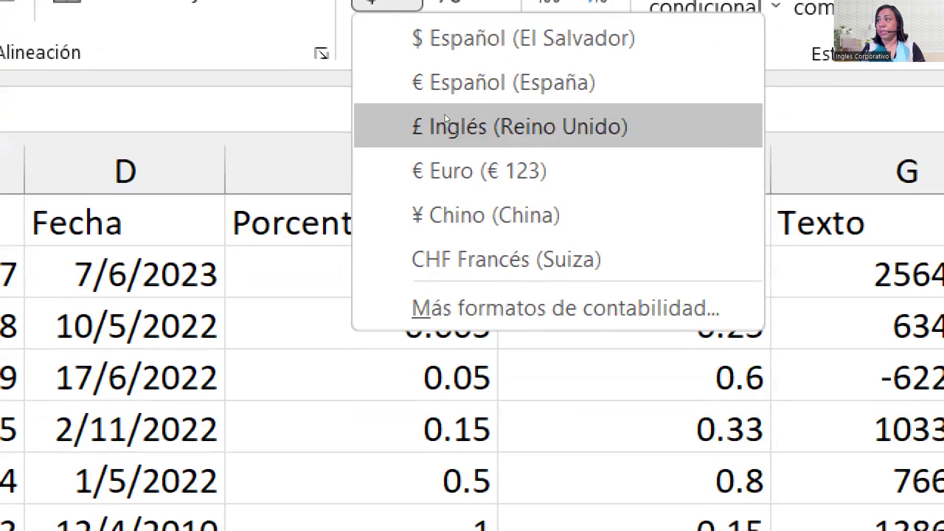
pyautogui.press('Down')
pyautogui.press('Down')
pyautogui.press('Down')
pyautogui.press('Down')
pyautogui.press('Up')
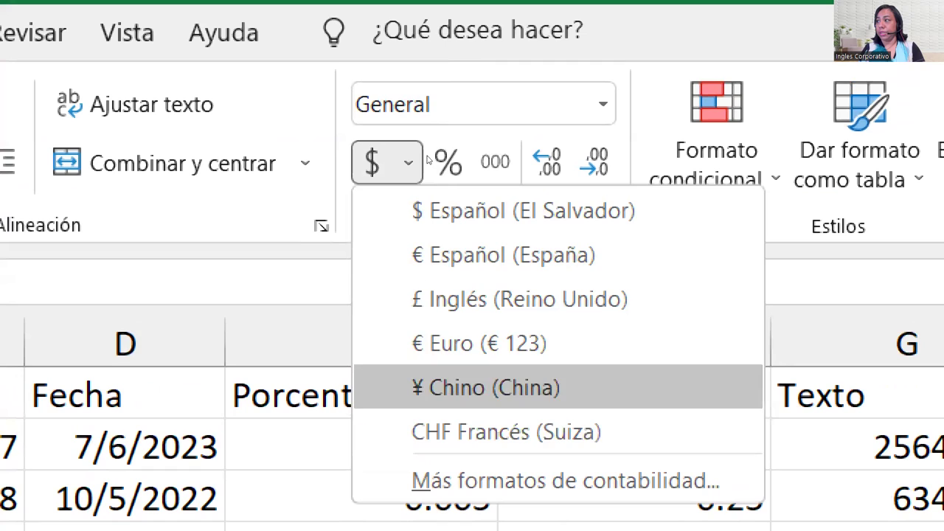
pyautogui.press('Up')
pyautogui.press('Up')
pyautogui.press('Up')
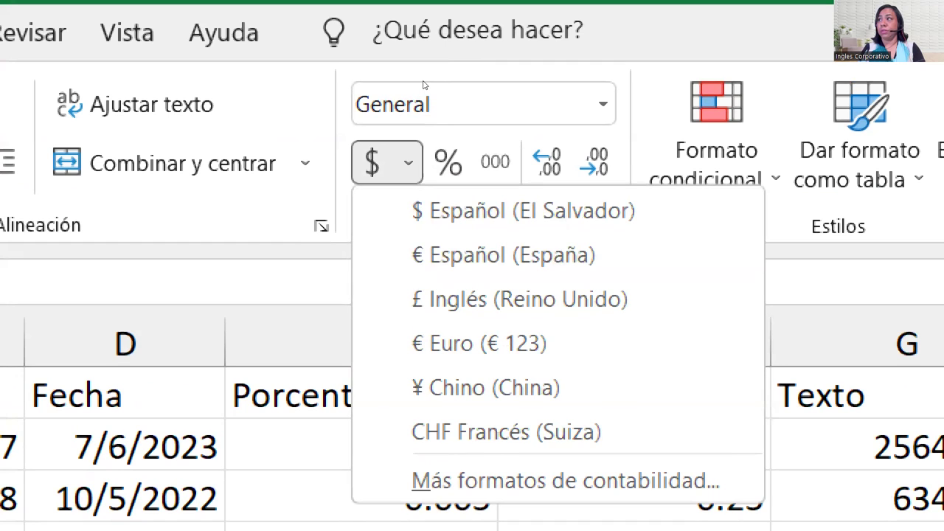
pyautogui.press('Escape')
pyautogui.press('Right')
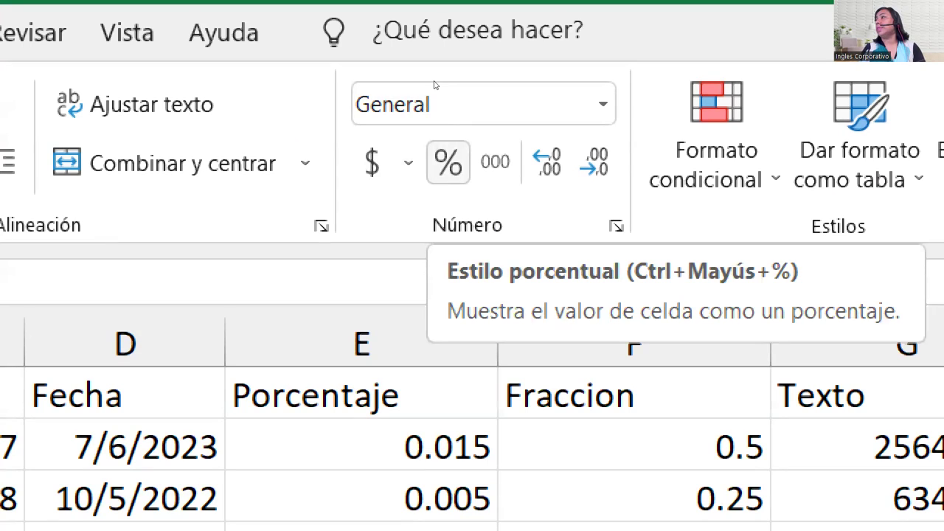
pyautogui.press('Right')
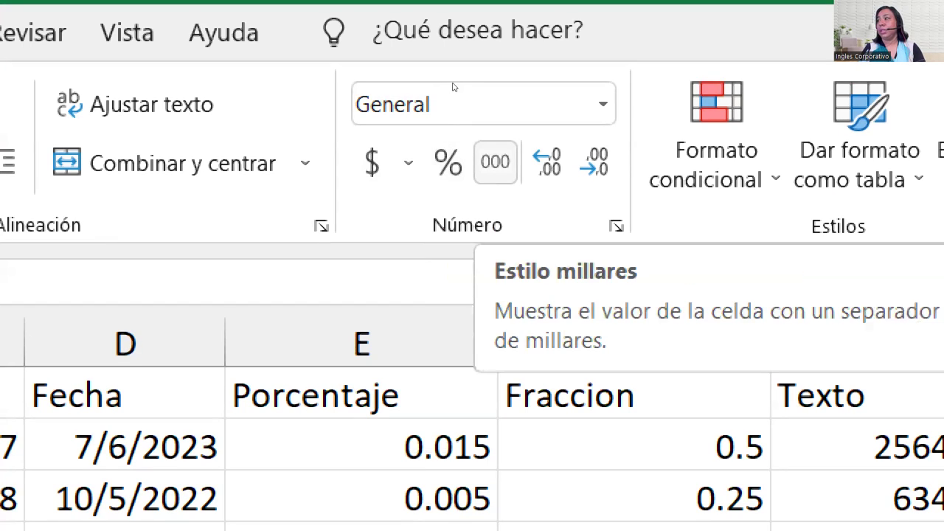
pyautogui.press('Right')
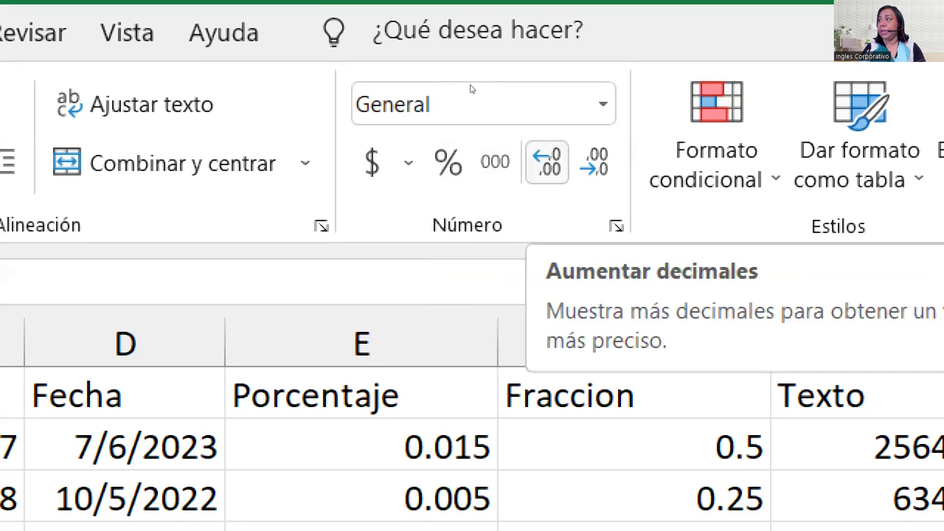
pyautogui.press('Right')
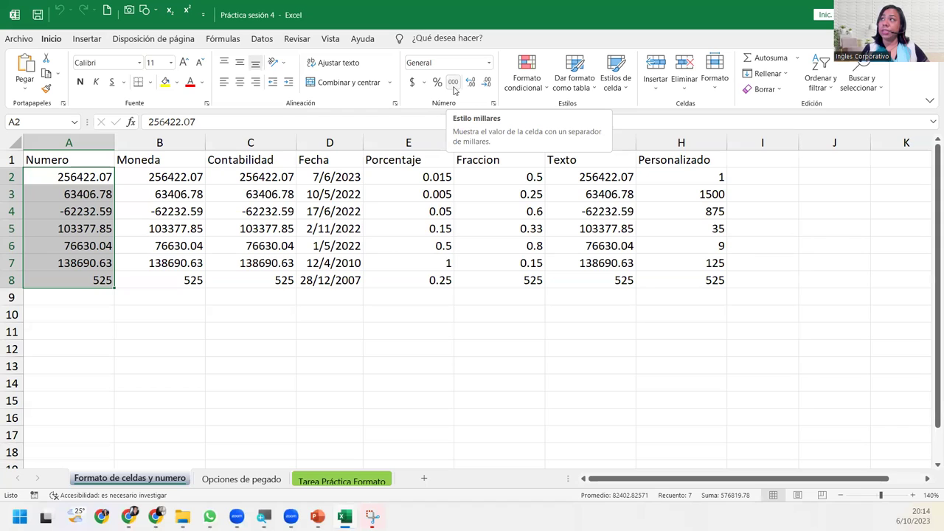
# Step: Apply Estilo millares to A2:A8 (e.g. 256,422.07) and open the Formato de celdas dialog
pyautogui.click(453, 82)
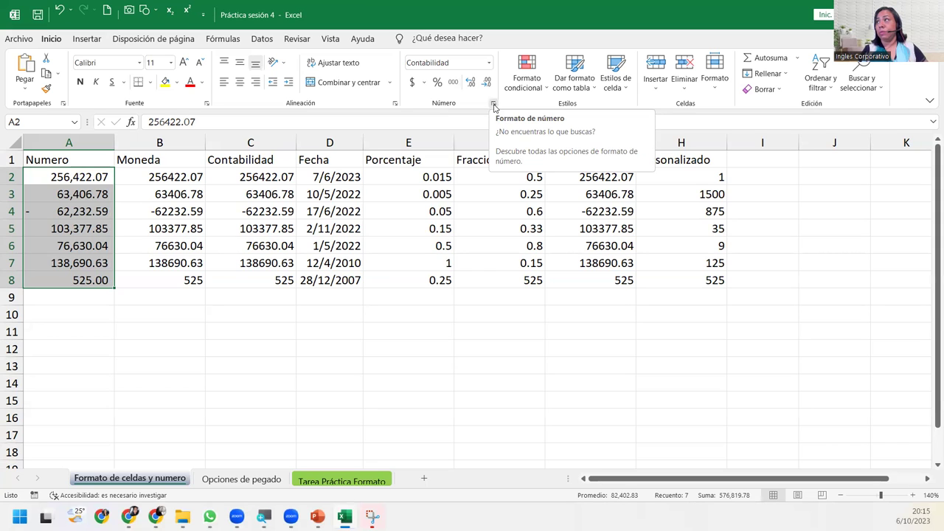
pyautogui.click(493, 105)
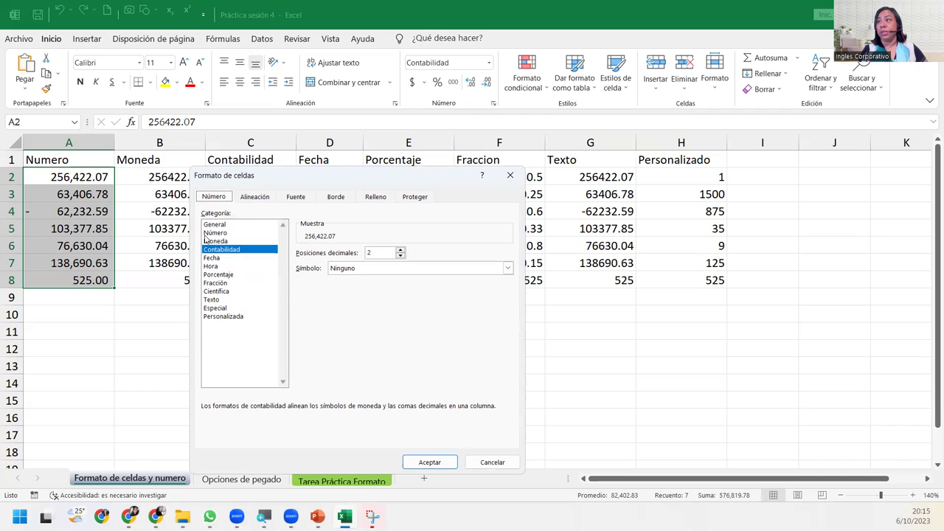
# Step: Format the Numero column as Número with 2 decimals, thousands separator and red -1,234.10 negatives
pyautogui.click(215, 233)
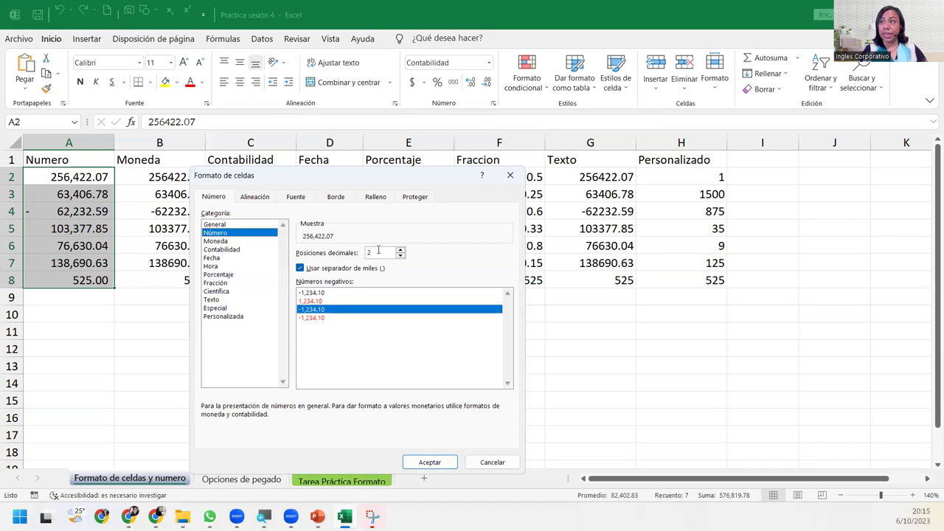
pyautogui.click(302, 300)
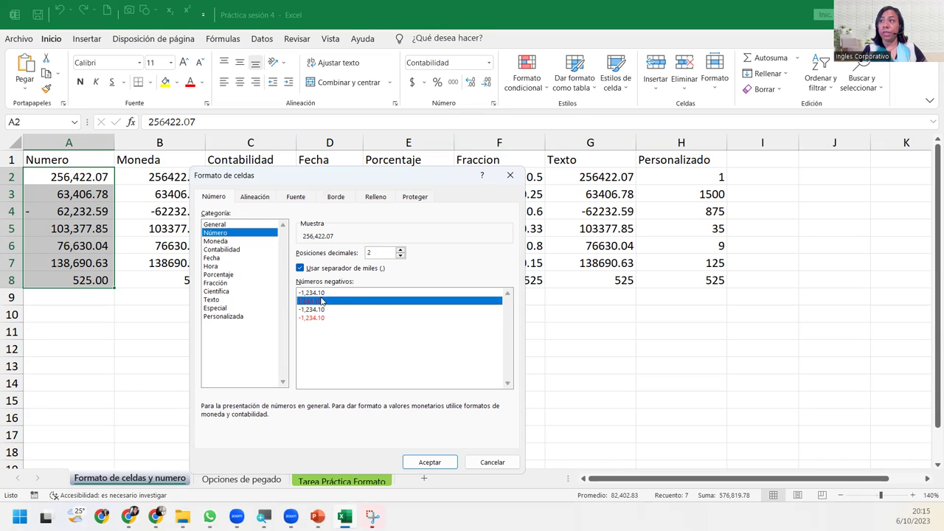
pyautogui.click(327, 292)
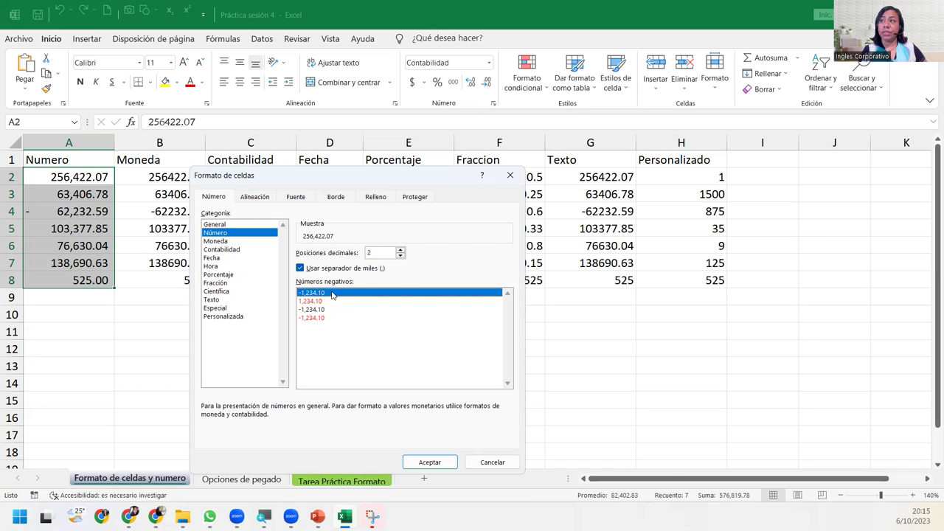
pyautogui.click(328, 300)
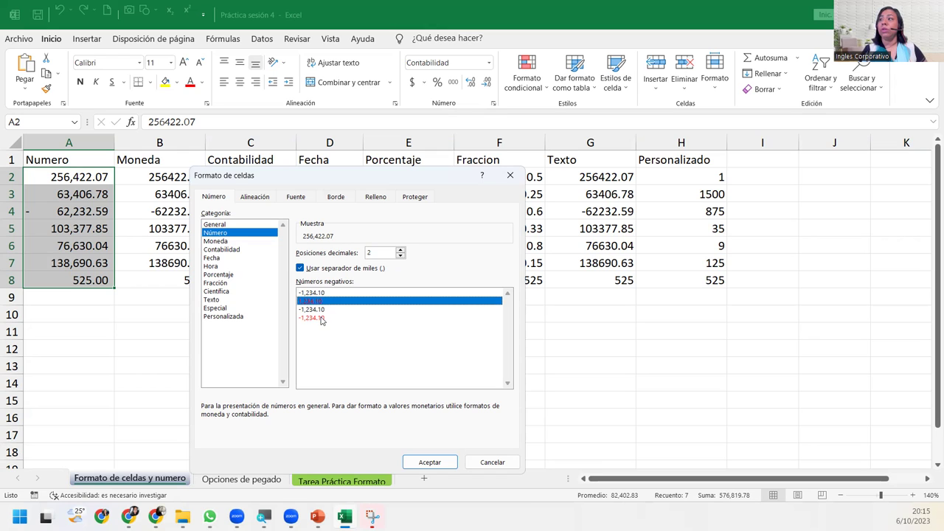
pyautogui.click(322, 319)
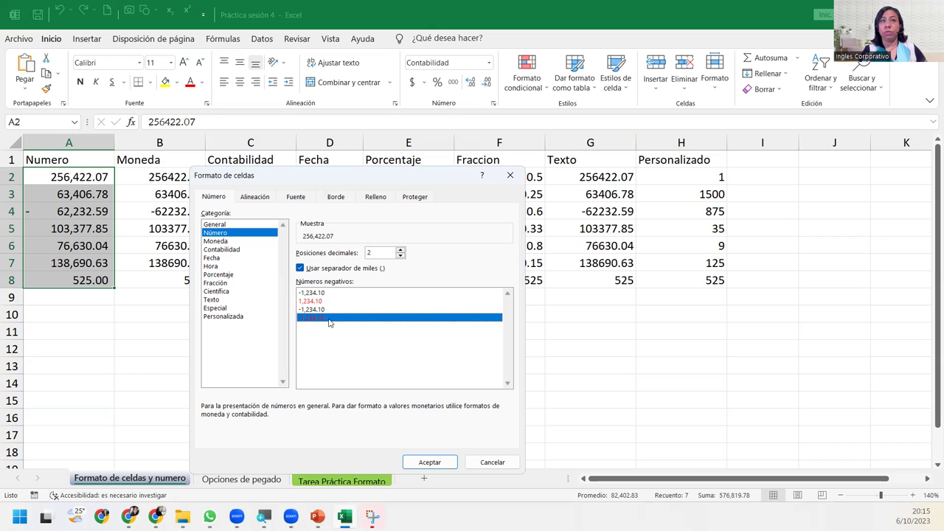
pyautogui.click(430, 462)
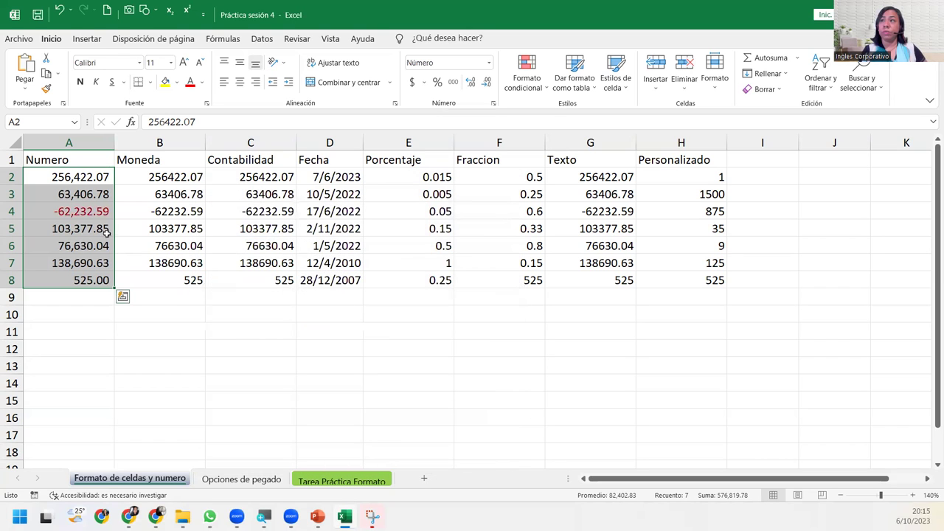
# Step: Check the red negative value in A4, then select the Moneda values B2:B8
pyautogui.click(100, 211)
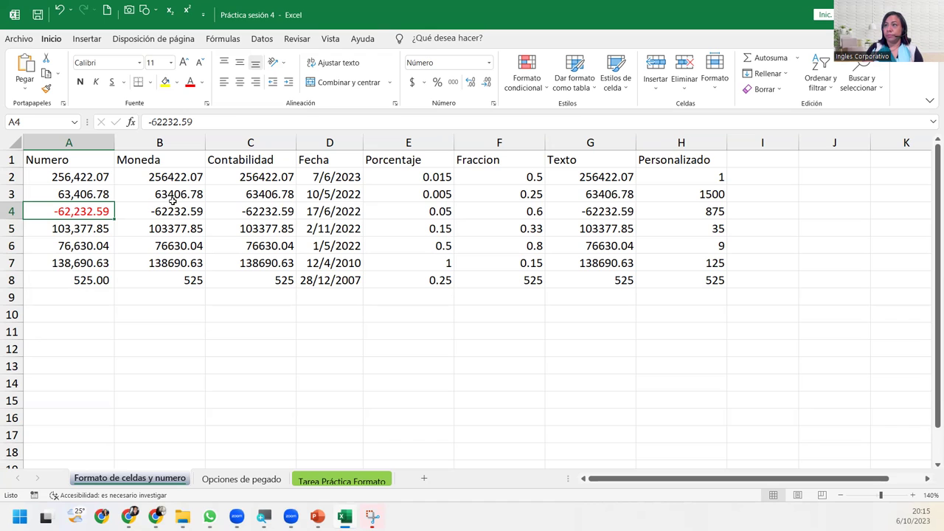
pyautogui.moveTo(89, 178); pyautogui.dragTo(92, 282)
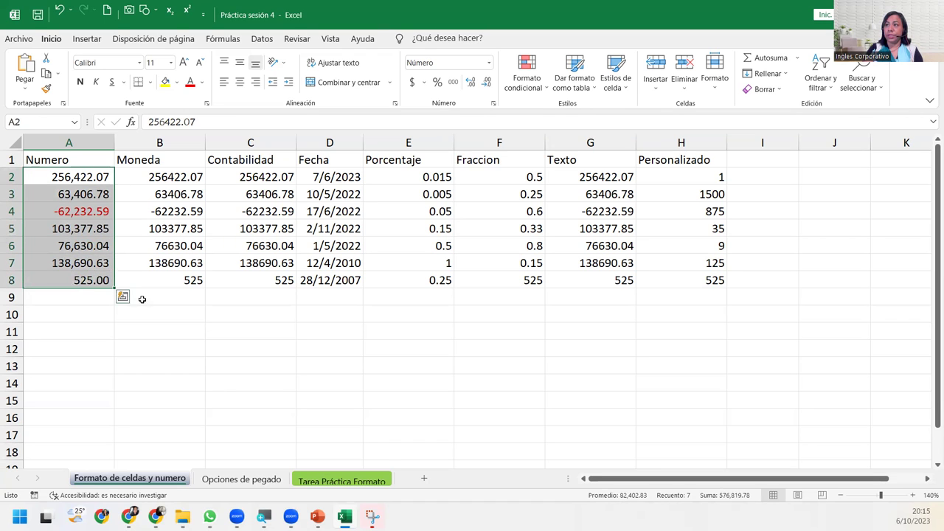
pyautogui.click(146, 280)
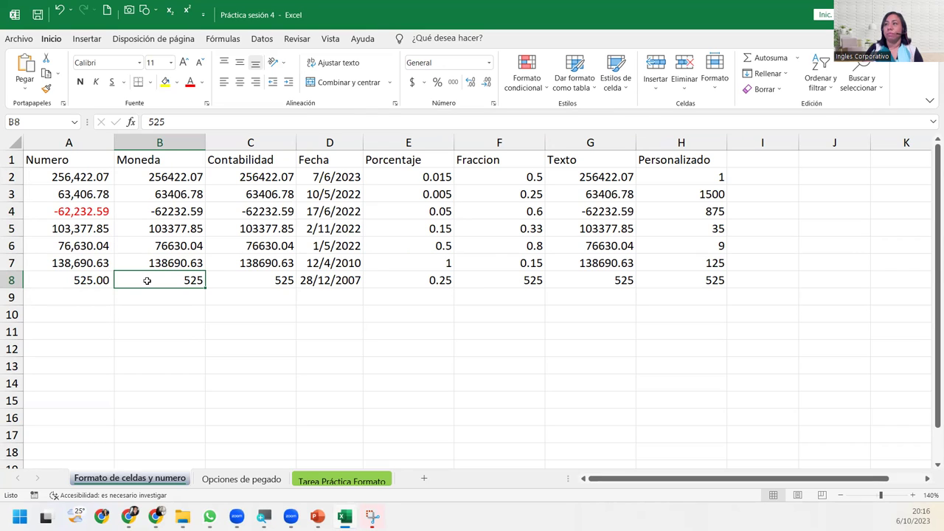
pyautogui.moveTo(160, 175); pyautogui.dragTo(163, 275)
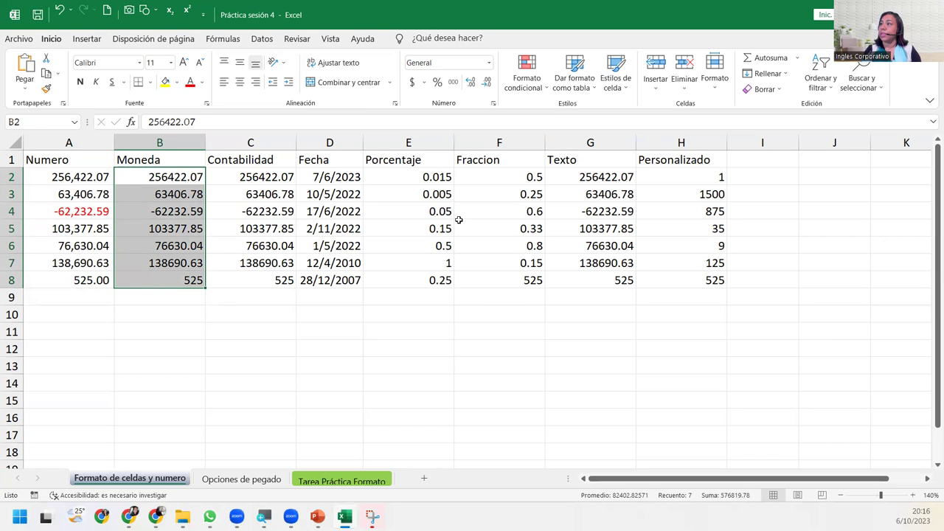
# Step: Apply Moneda format from the number-format list to B2:B8, giving $256,422.07 and $525.00
pyautogui.click(487, 63)
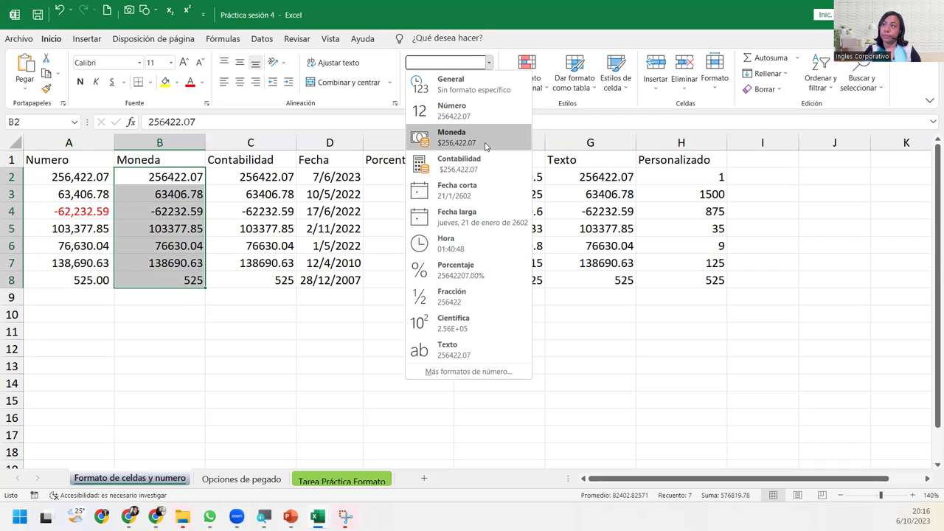
pyautogui.click(485, 143)
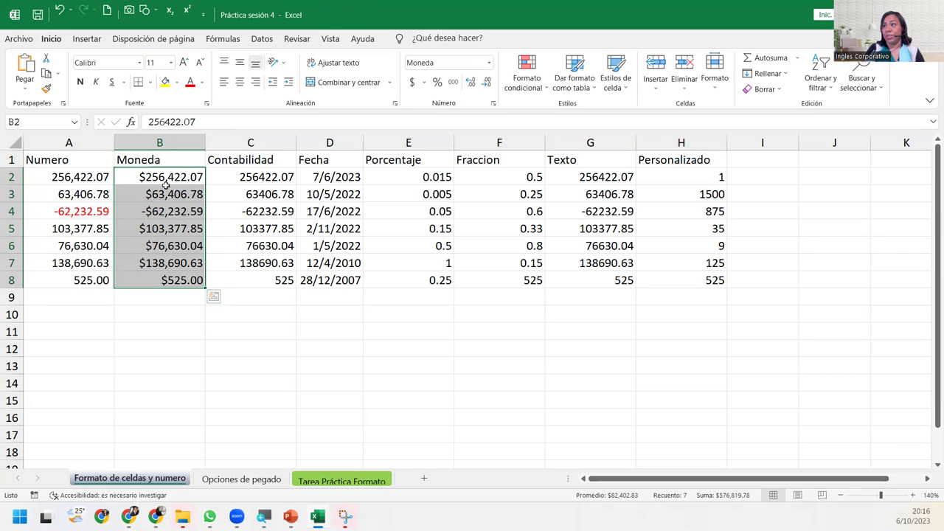
# Step: Set the Moneda values' currency symbol to $ Español (El Salvador)
pyautogui.click(492, 104)
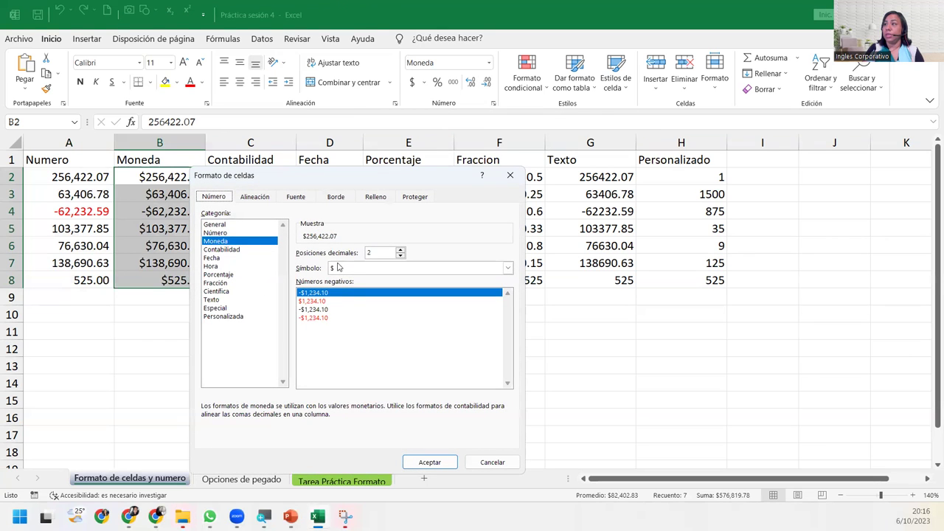
pyautogui.click(508, 268)
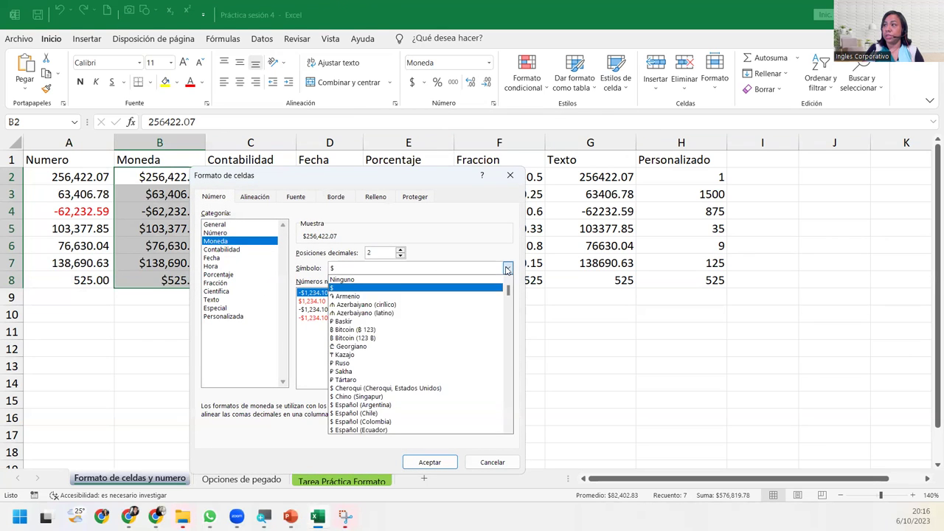
pyautogui.scroll(-1, 437, 405)
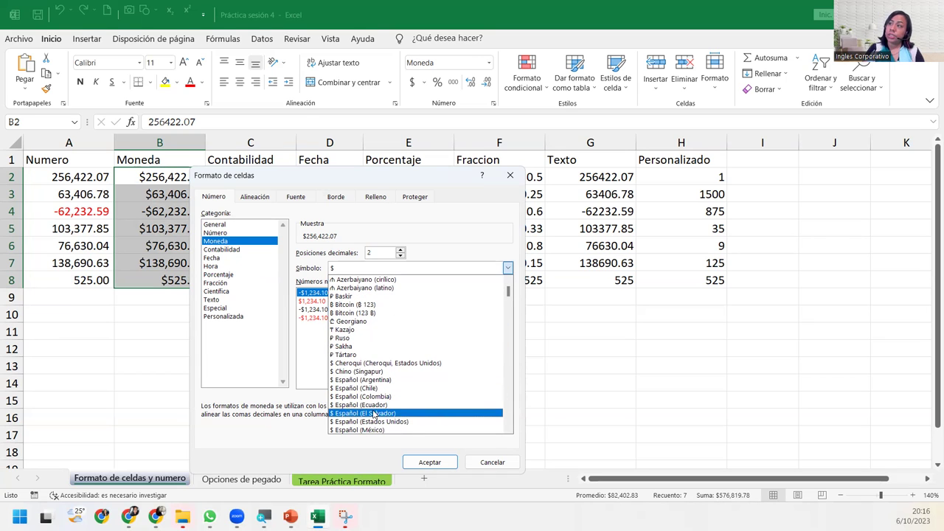
pyautogui.click(374, 414)
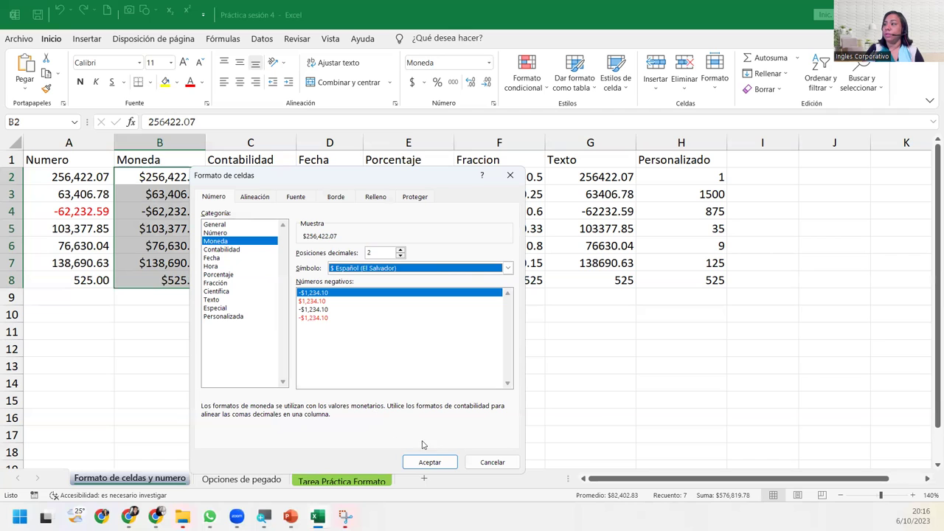
pyautogui.click(431, 462)
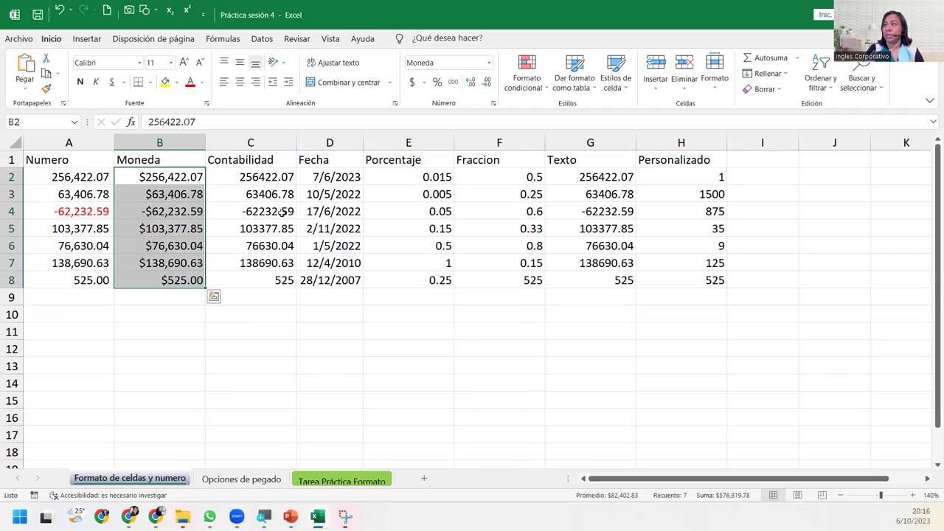
pyautogui.click(254, 178)
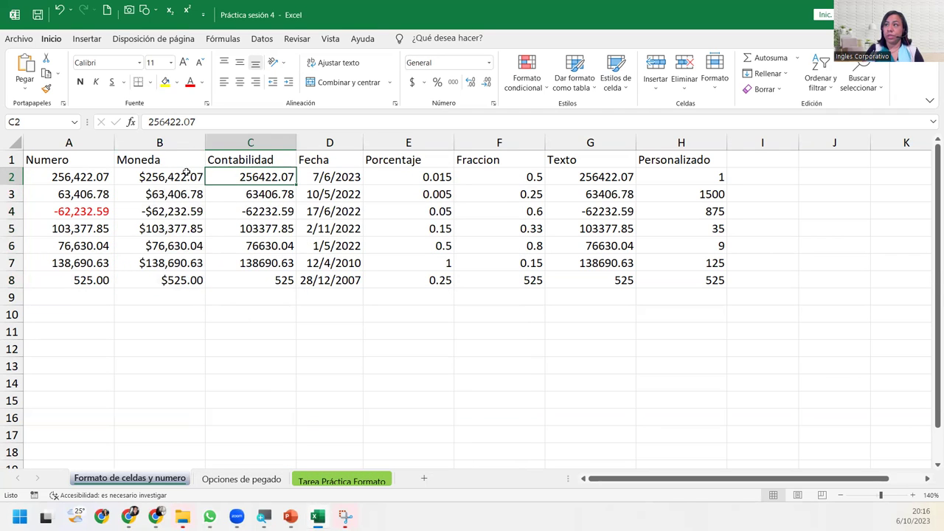
# Step: Give B2:B8 the red negative currency style with a minus sign, -$1,234.10
pyautogui.moveTo(186, 173); pyautogui.dragTo(187, 284)
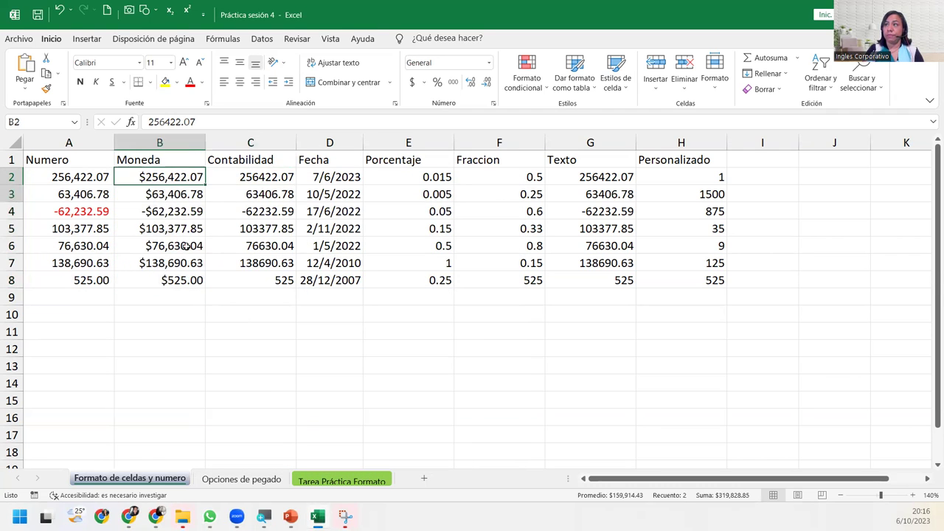
pyautogui.click(493, 103)
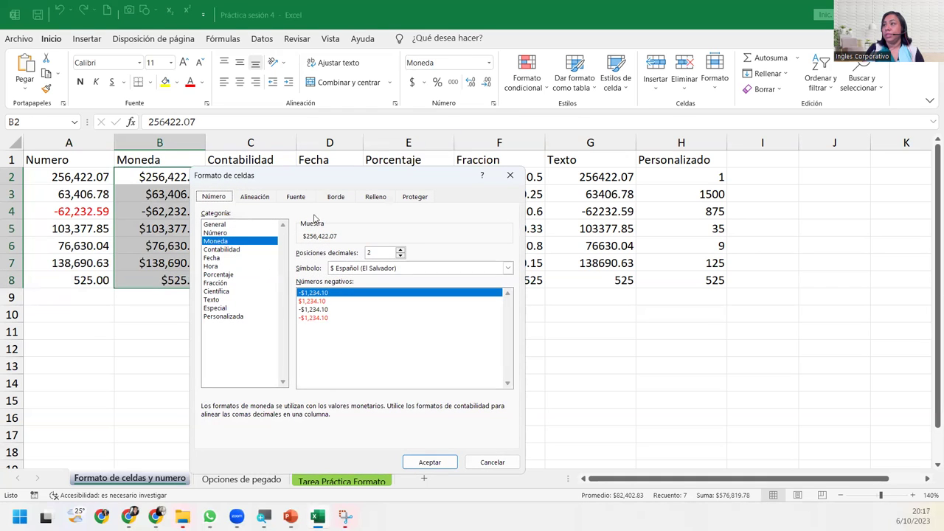
pyautogui.moveTo(317, 181); pyautogui.dragTo(385, 169)
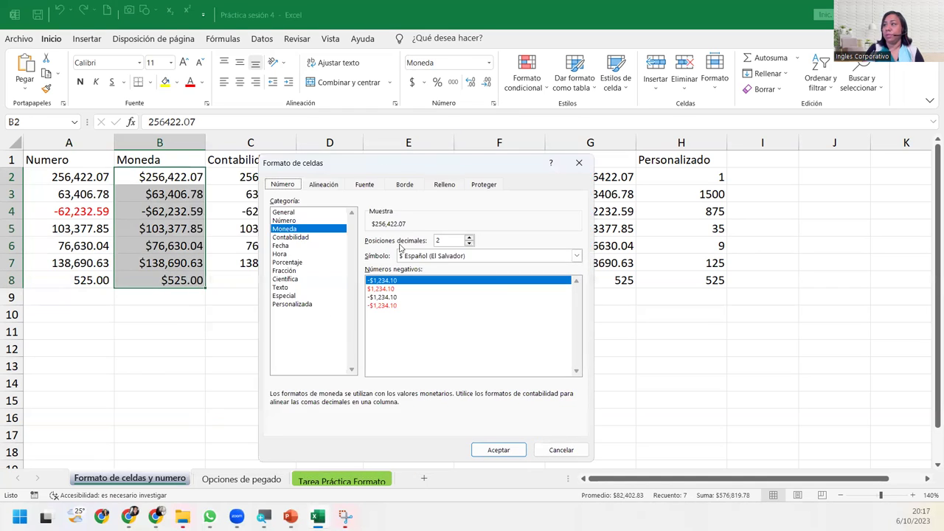
pyautogui.click(388, 288)
pyautogui.click(394, 305)
pyautogui.click(395, 289)
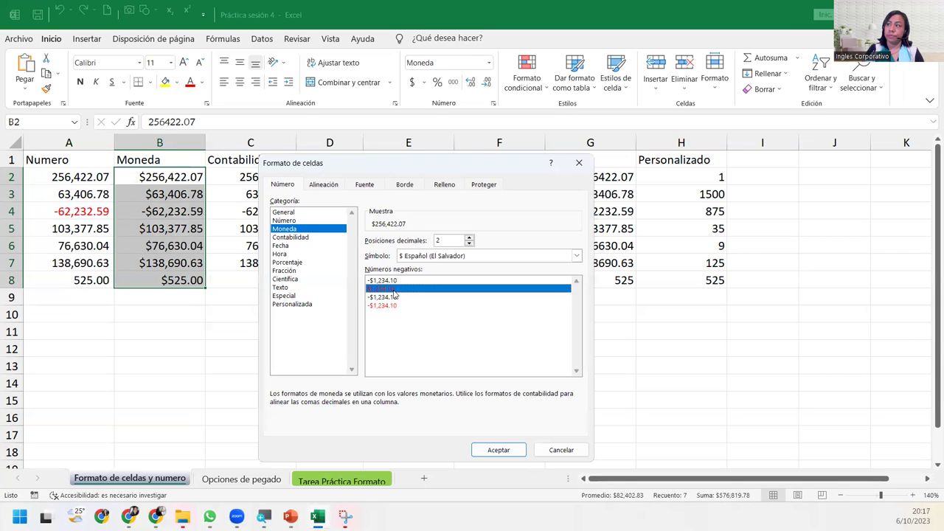
pyautogui.click(396, 280)
pyautogui.click(386, 289)
pyautogui.click(388, 305)
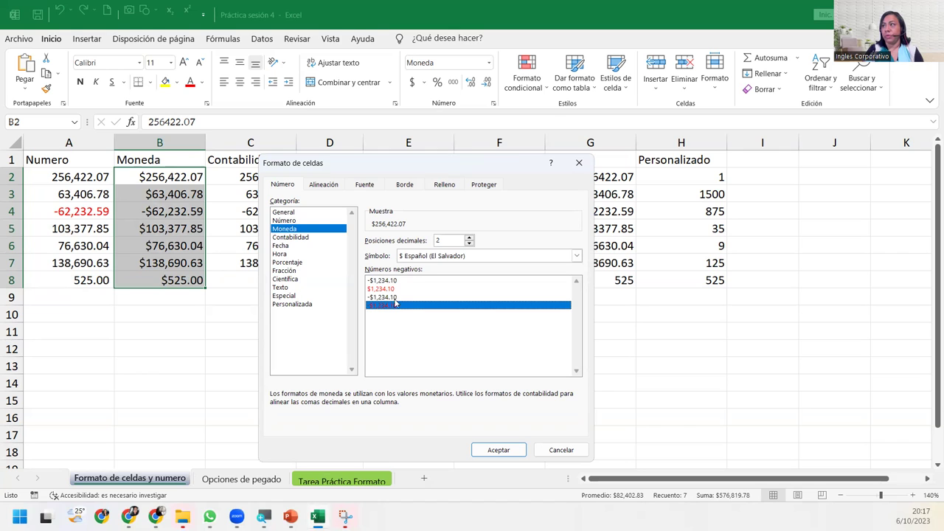
pyautogui.click(499, 450)
pyautogui.click(246, 223)
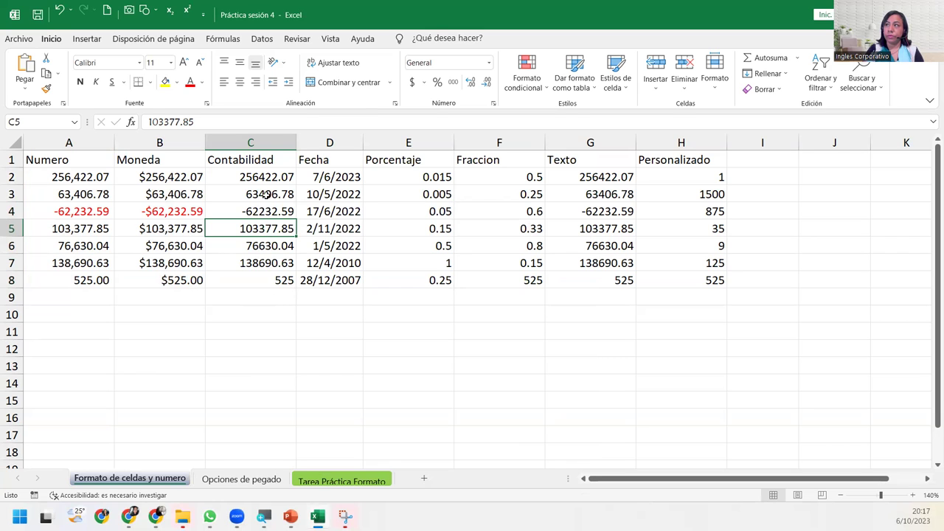
# Step: Apply Contabilidad format with the $ Español (El Salvador) symbol to C2:C8
pyautogui.moveTo(266, 175); pyautogui.dragTo(266, 279)
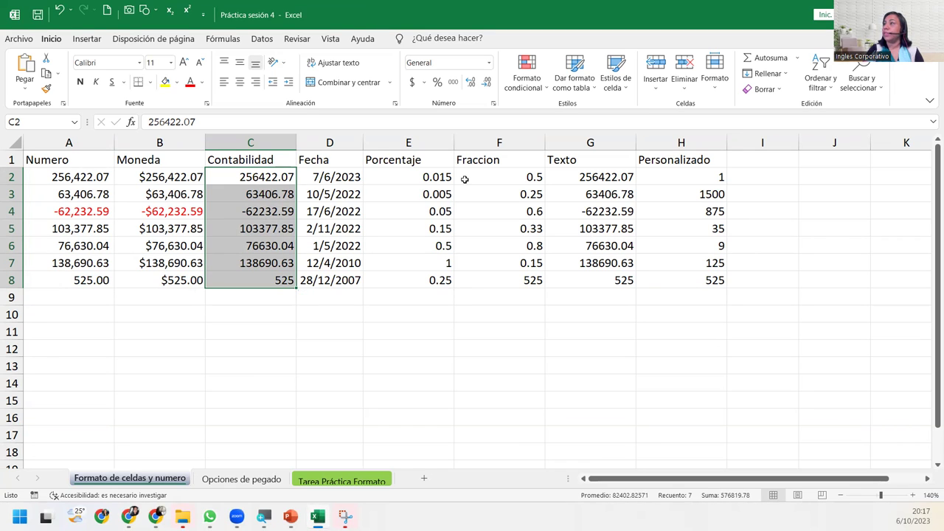
pyautogui.click(492, 104)
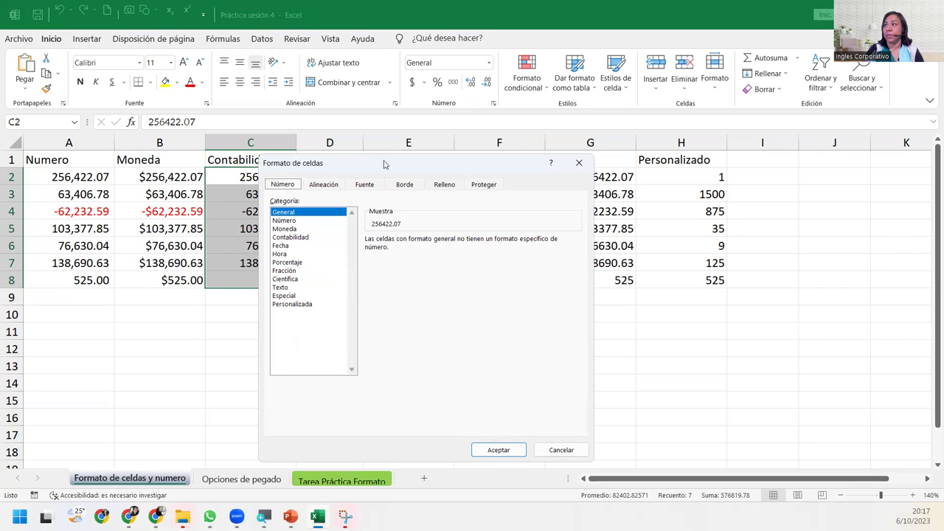
pyautogui.moveTo(384, 164); pyautogui.dragTo(434, 144)
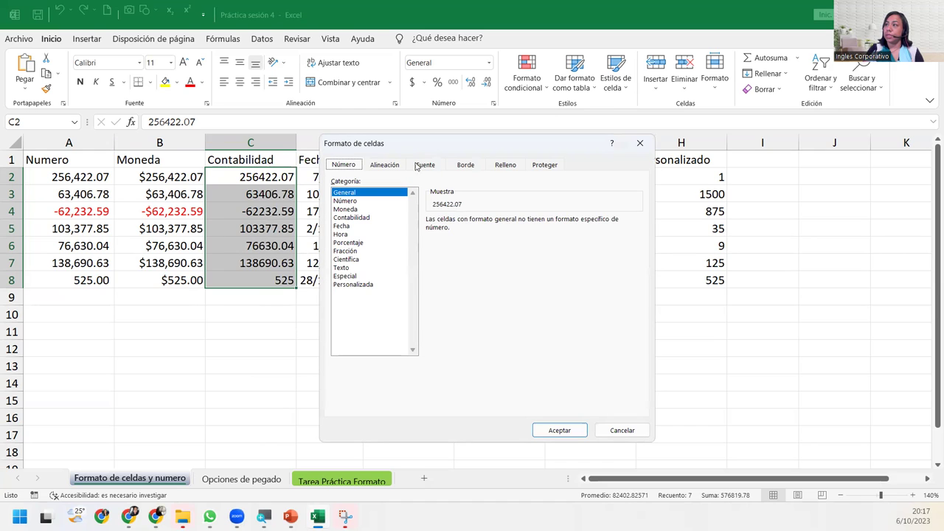
pyautogui.click(359, 218)
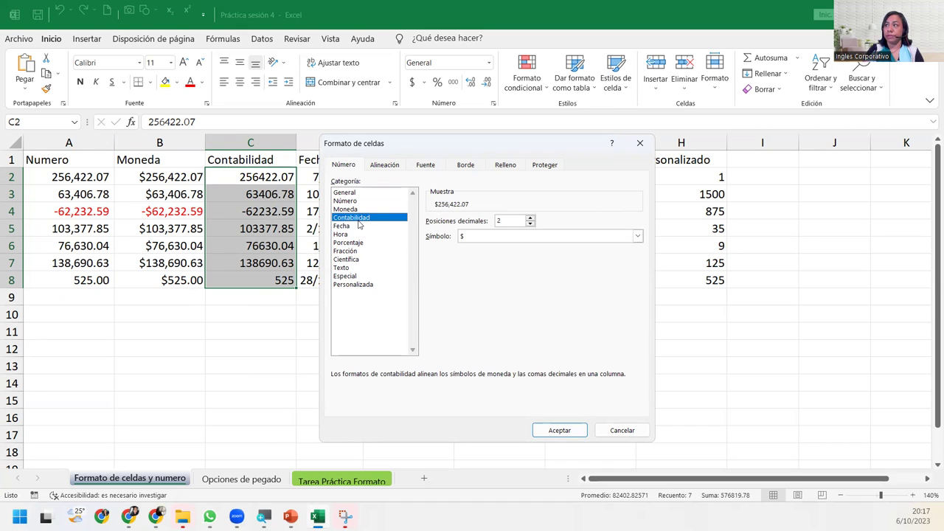
pyautogui.click(636, 236)
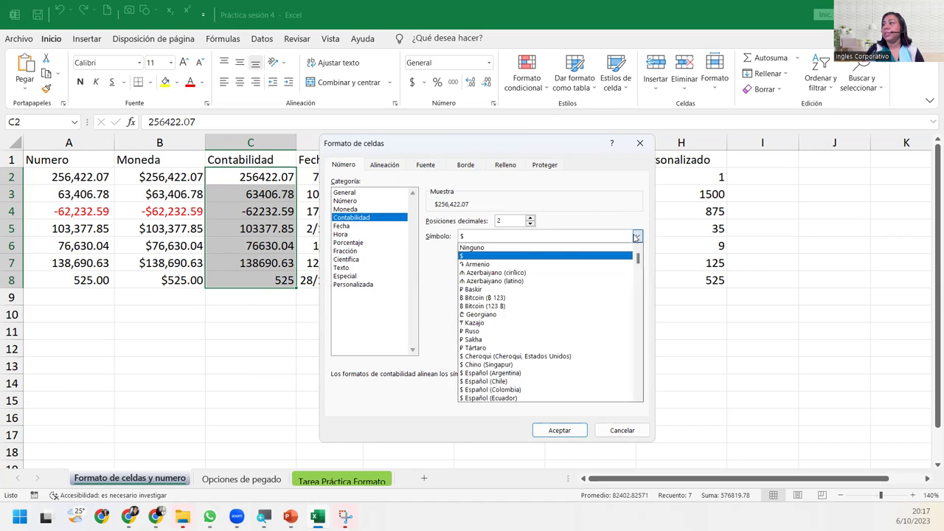
pyautogui.scroll(-1, 575, 328)
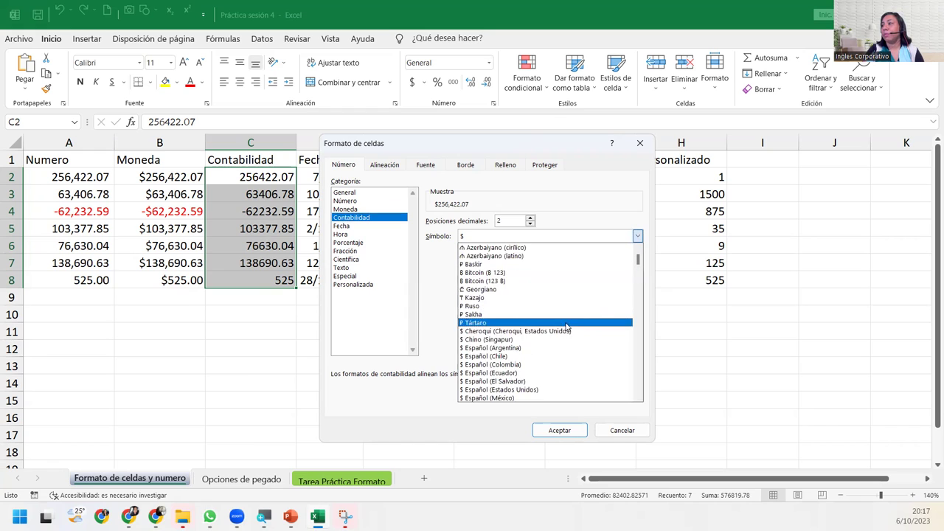
pyautogui.click(517, 382)
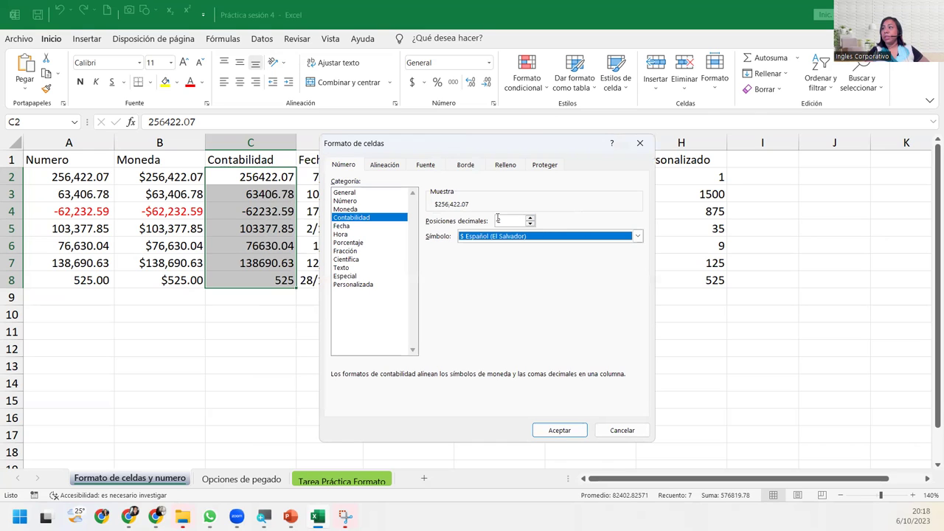
pyautogui.click(637, 236)
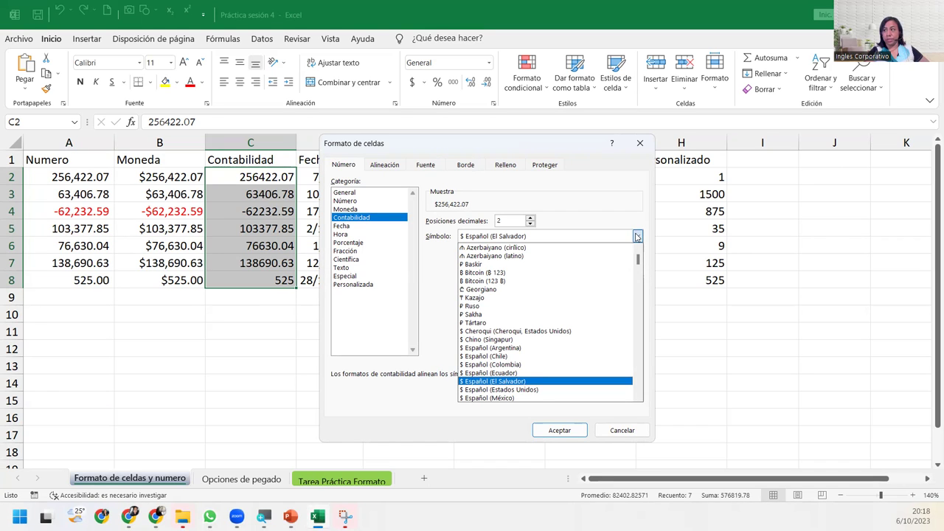
pyautogui.click(637, 236)
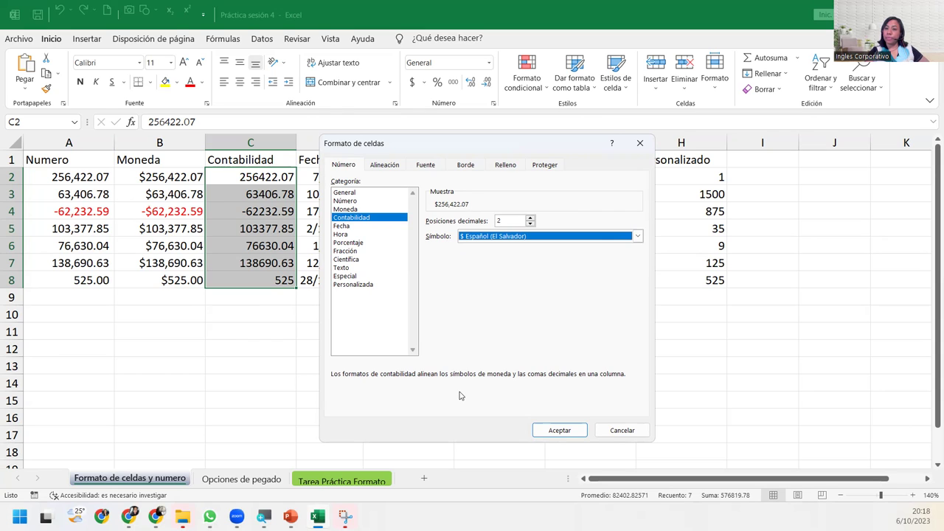
pyautogui.click(557, 430)
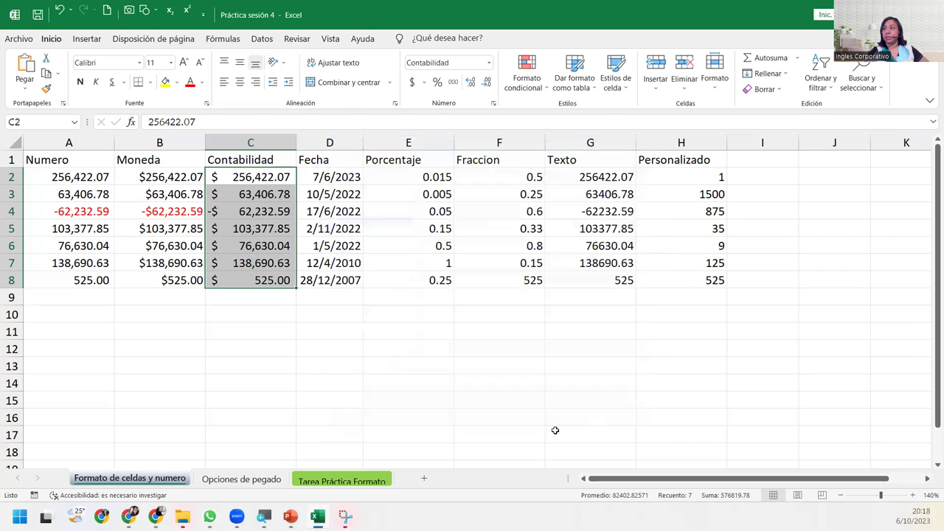
# Step: Check the negative accounting value in C4 and zoom the sheet to 180%
pyautogui.click(253, 215)
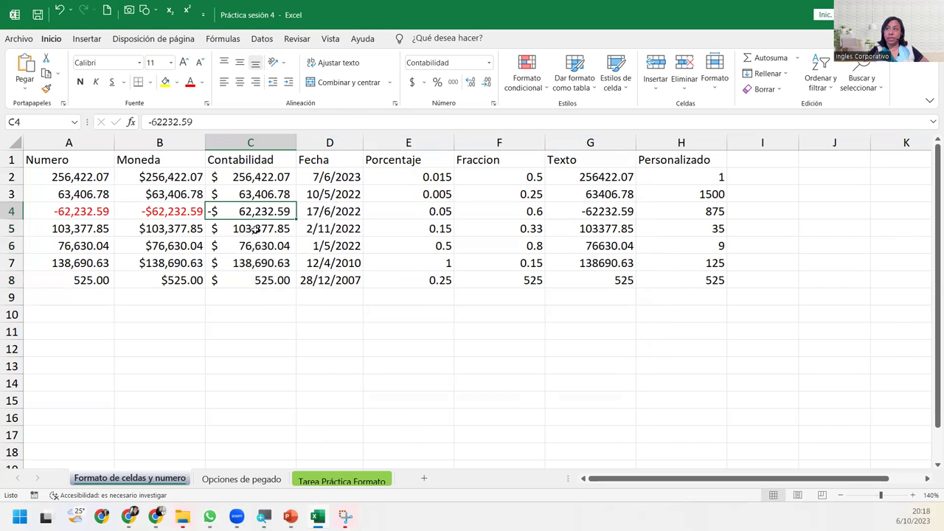
pyautogui.click(914, 495)
pyautogui.click(913, 494)
pyautogui.click(913, 495)
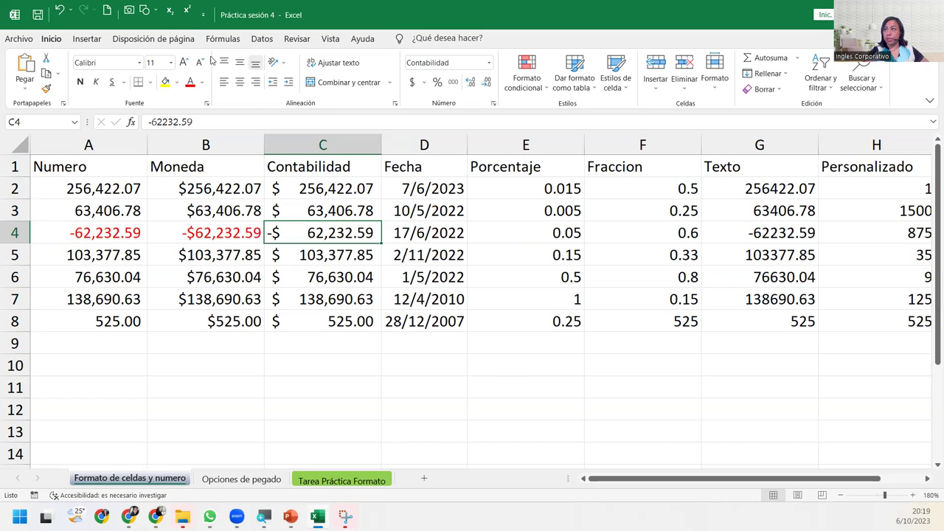
# Step: Reconfirm Contabilidad with $ Español (El Salvador) on C2:C8, then select Fecha dates D2:D8
pyautogui.moveTo(307, 187)
pyautogui.mouseDown()
pyautogui.moveTo(347, 340)
pyautogui.moveTo(349, 321)
pyautogui.mouseUp()
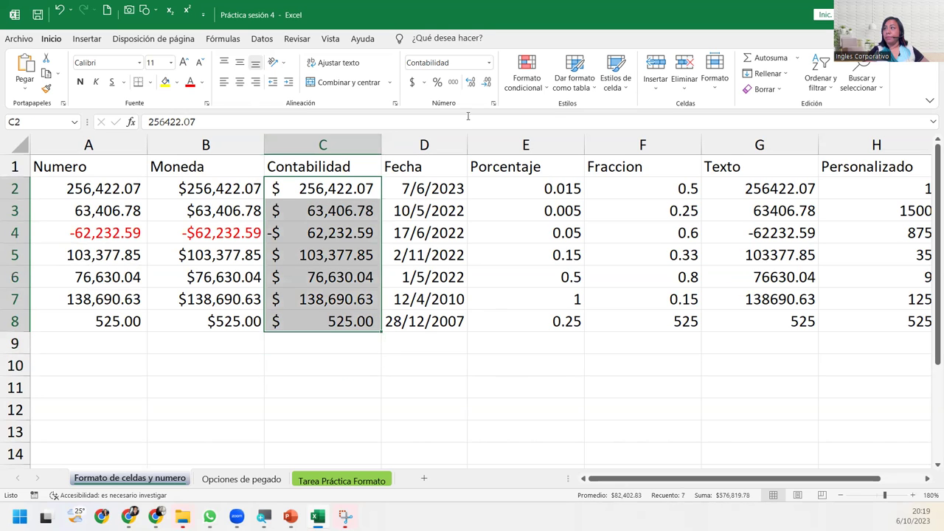
pyautogui.click(494, 105)
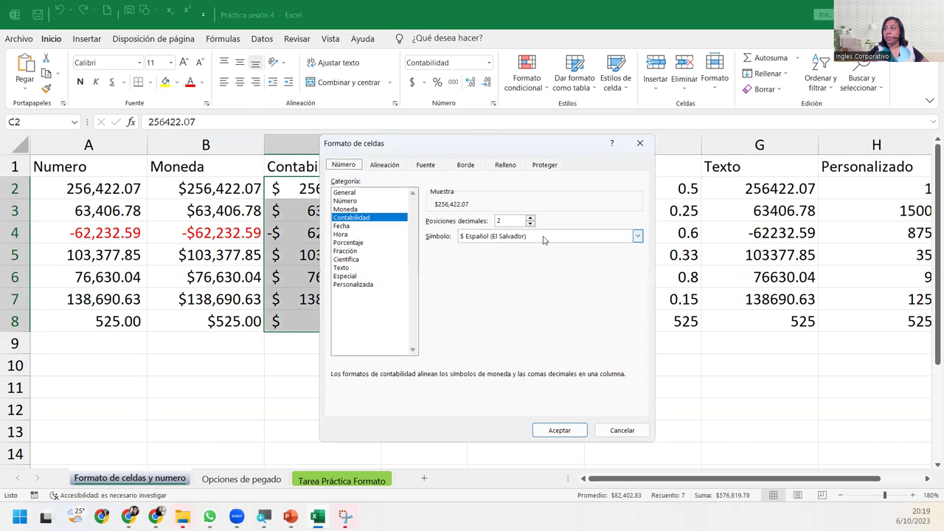
pyautogui.click(635, 236)
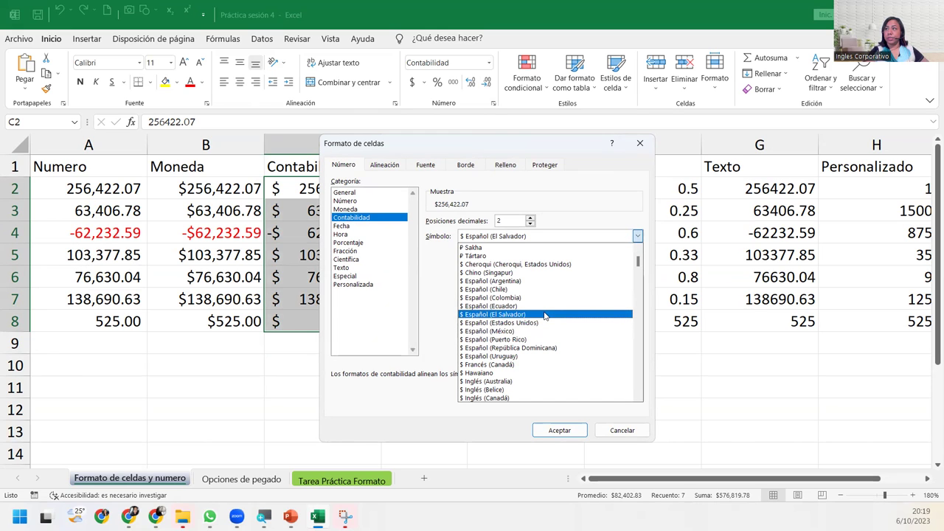
pyautogui.click(544, 316)
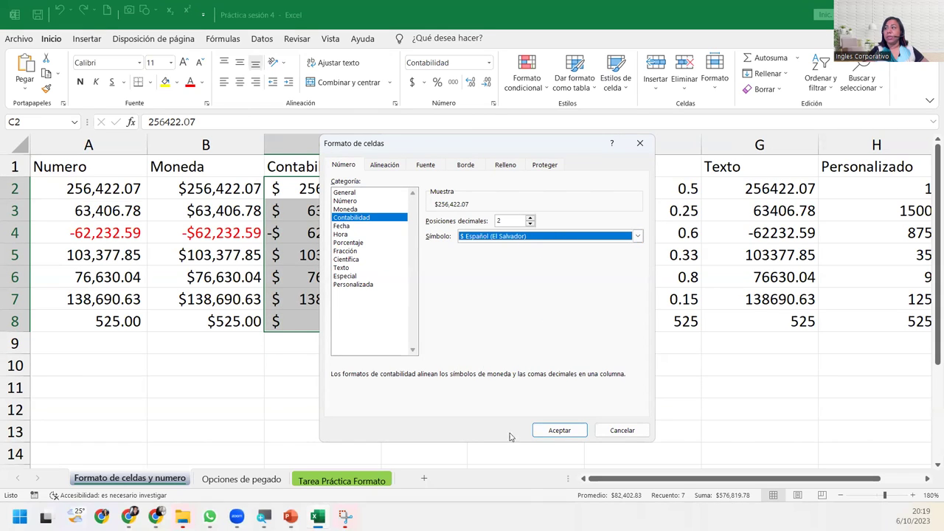
pyautogui.click(572, 439)
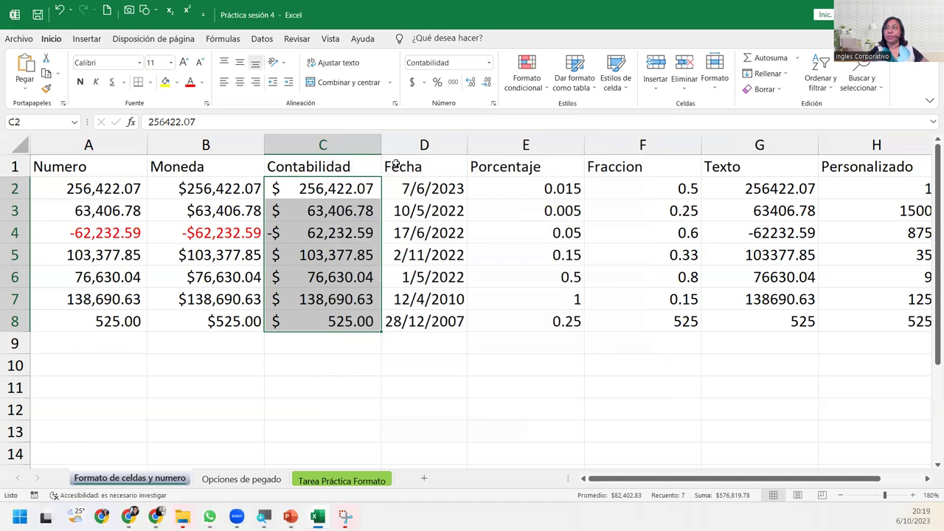
pyautogui.moveTo(404, 188); pyautogui.dragTo(425, 317)
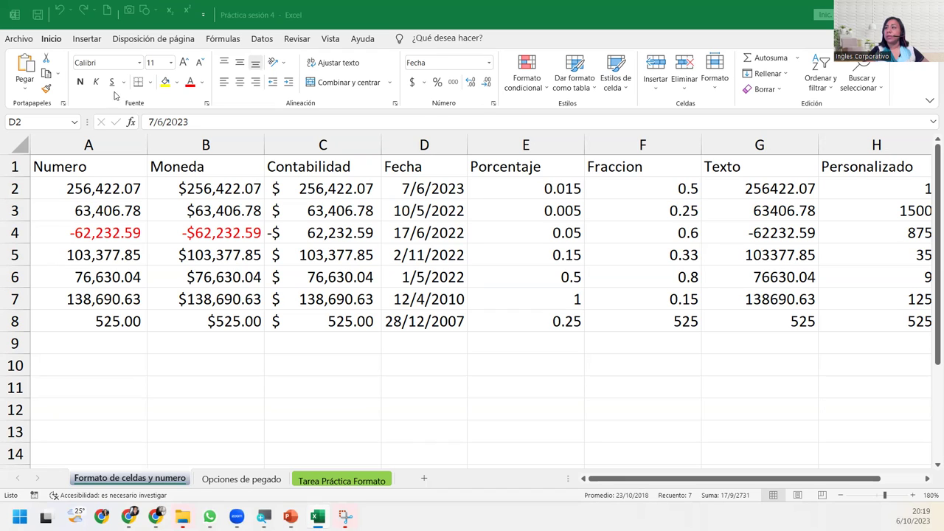
# Step: Format the Fecha dates D2:D8 with the long type '*miércoles, 14 de marzo de 2012'
pyautogui.click(488, 62)
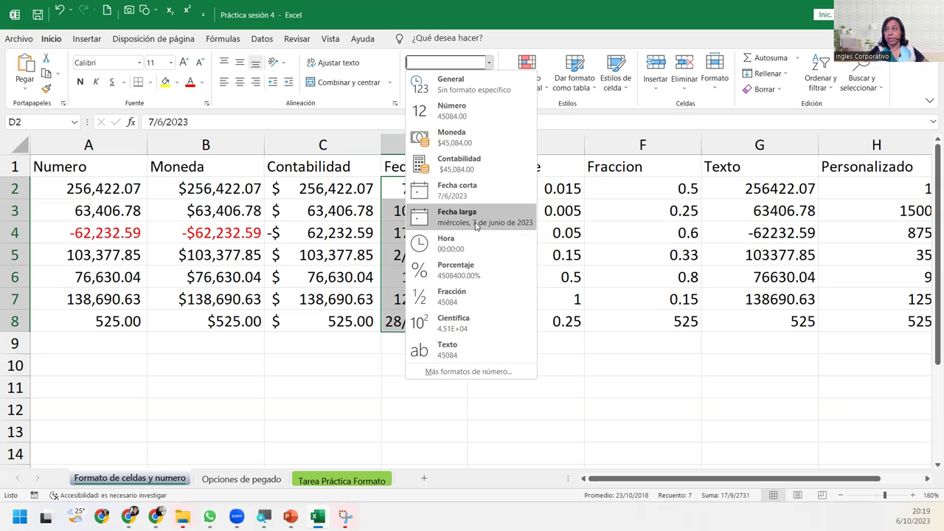
pyautogui.click(491, 371)
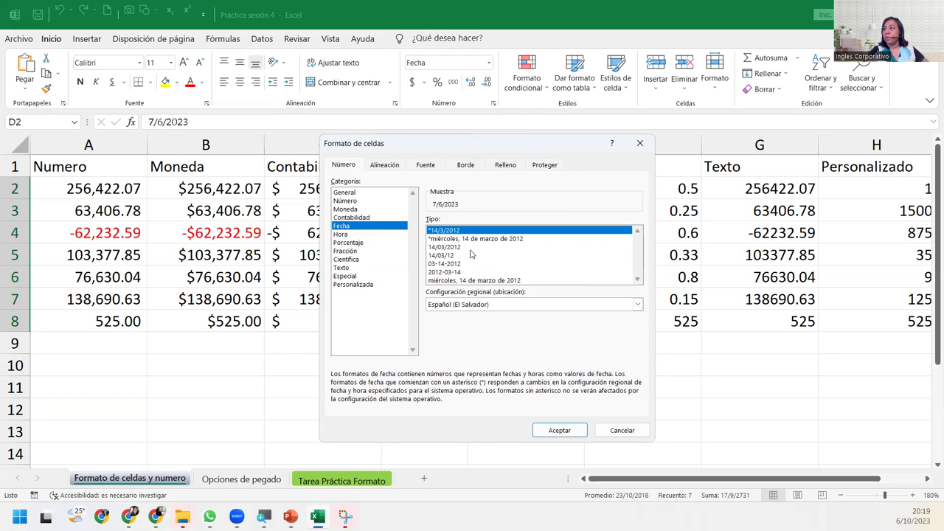
pyautogui.click(451, 248)
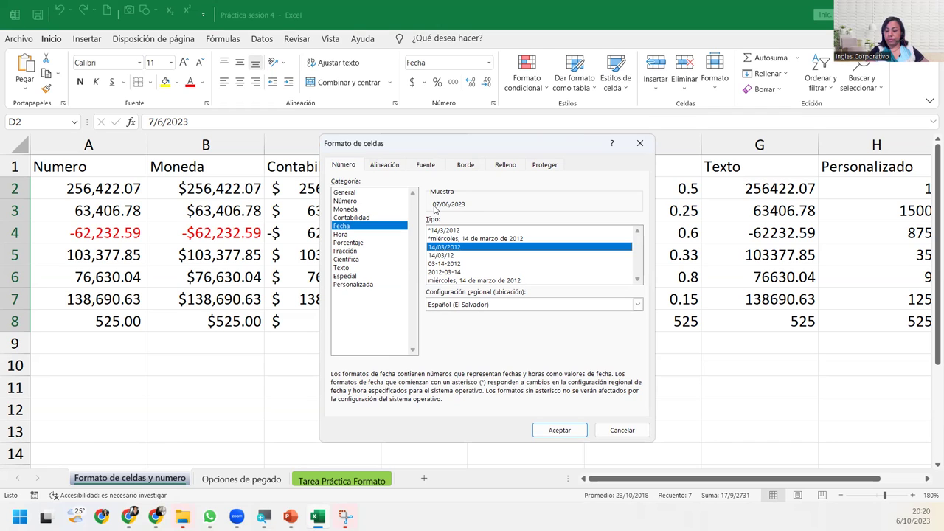
pyautogui.click(456, 264)
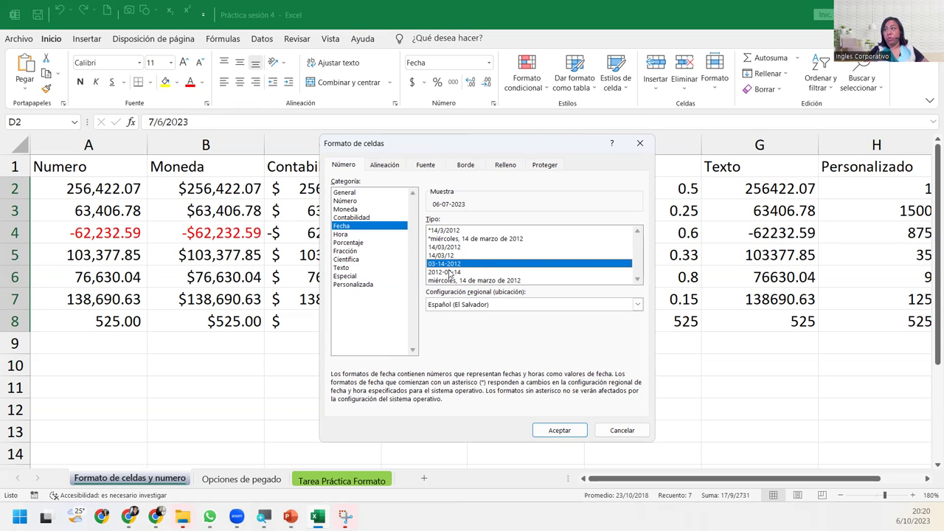
pyautogui.click(449, 272)
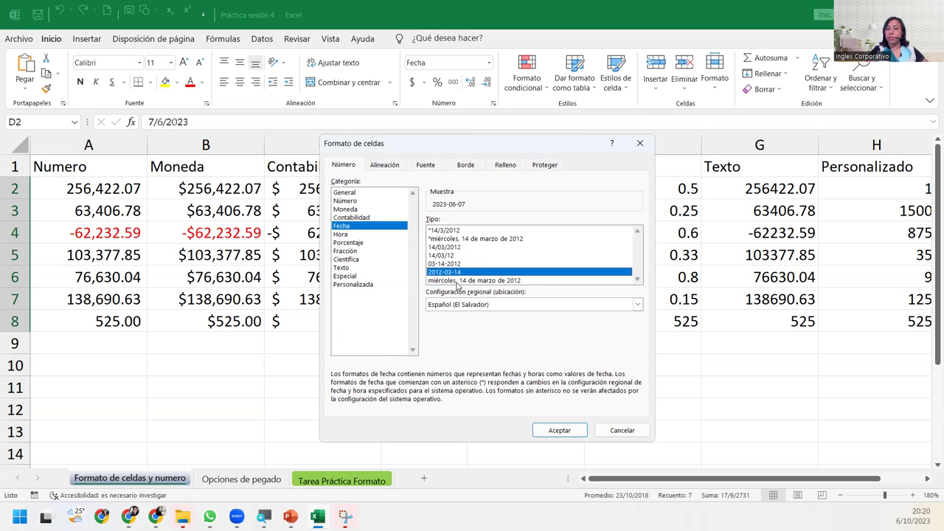
pyautogui.click(498, 238)
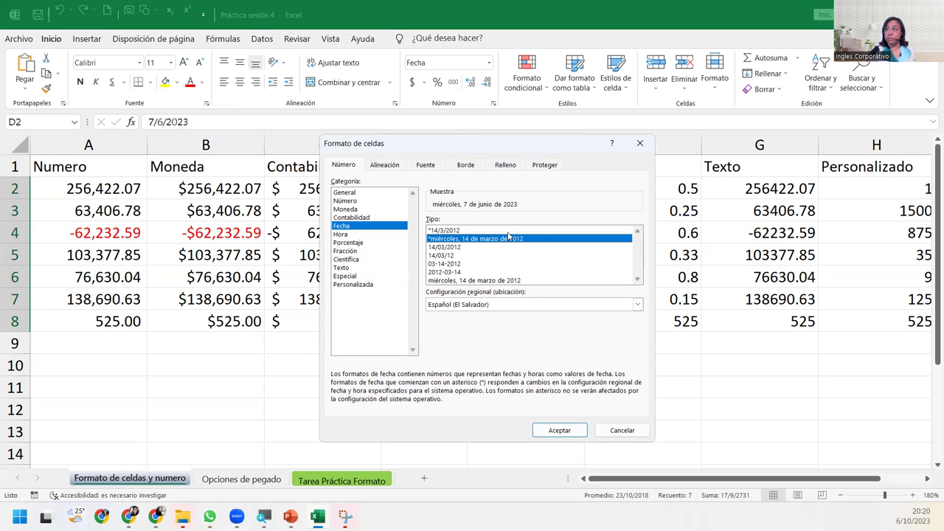
pyautogui.click(557, 431)
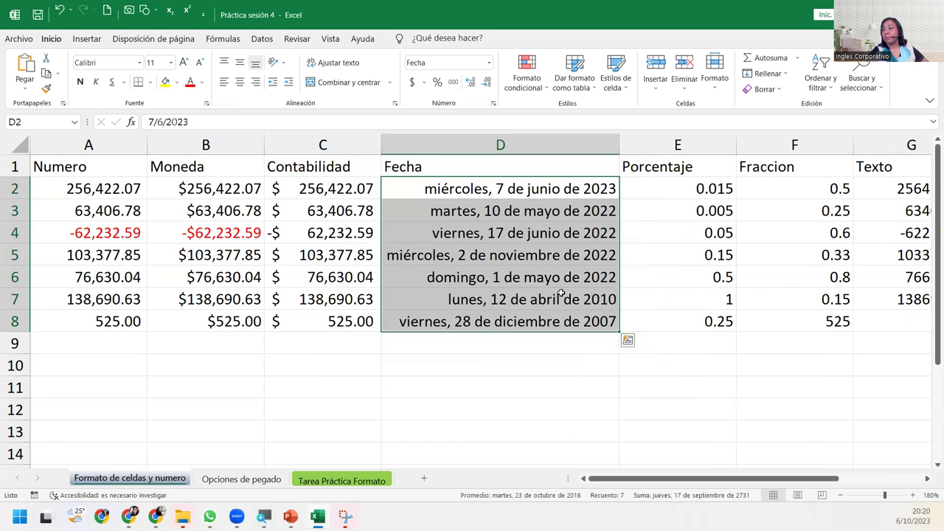
# Step: Zoom out to 150% and AutoFit column D so D5's #### shows its full date
pyautogui.click(524, 193)
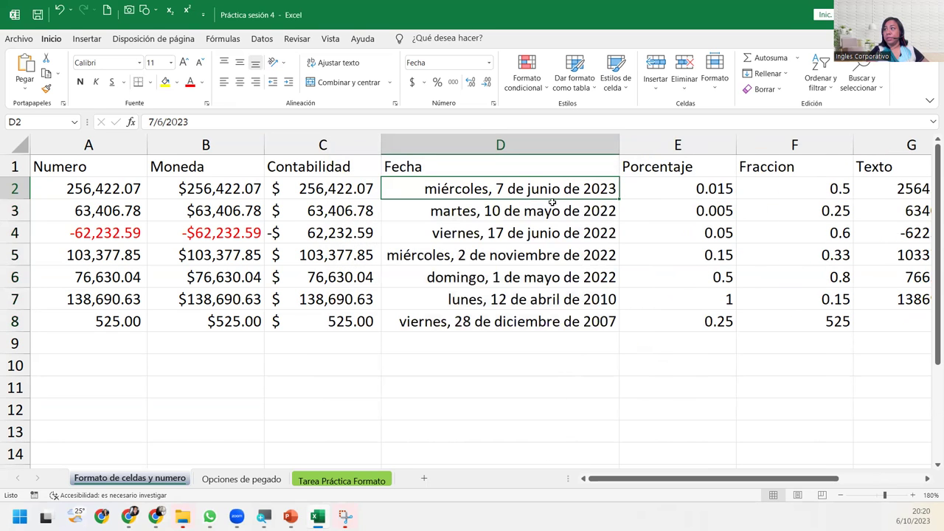
pyautogui.click(840, 494)
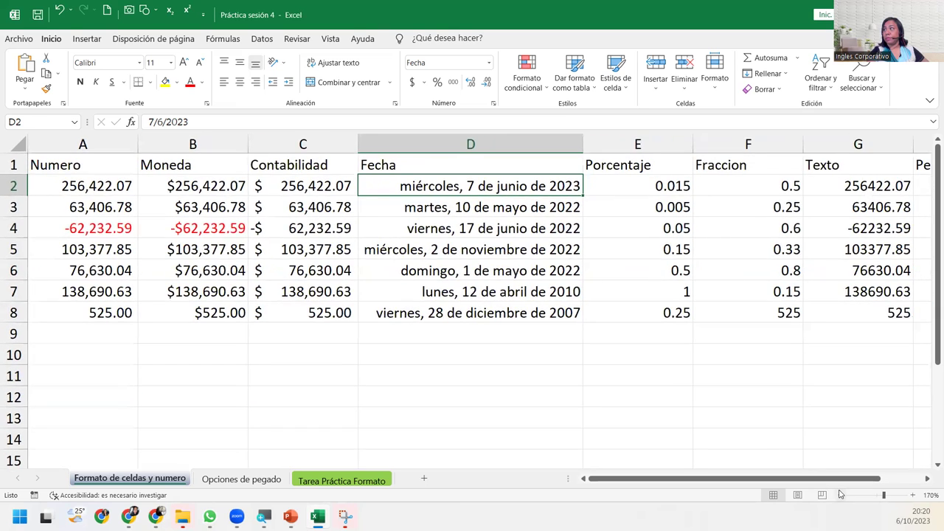
pyautogui.click(840, 494)
pyautogui.click(840, 494)
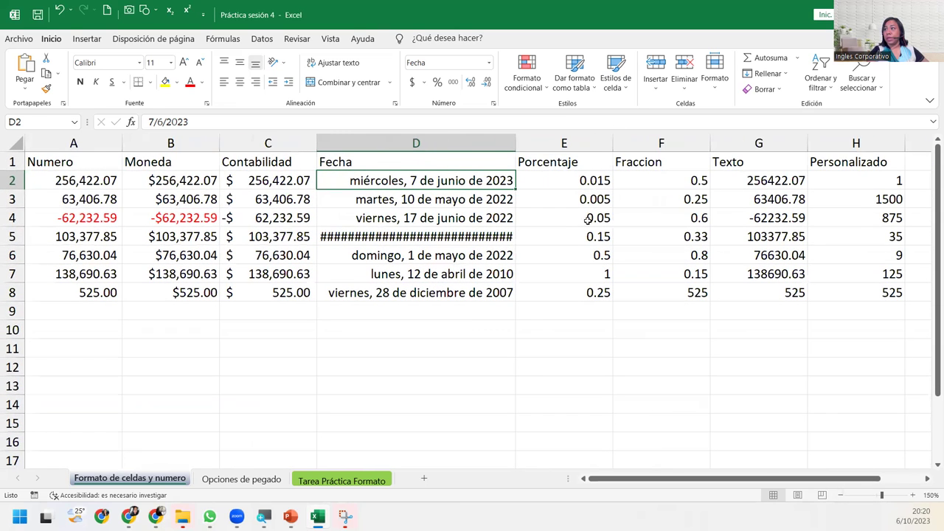
pyautogui.click(422, 234)
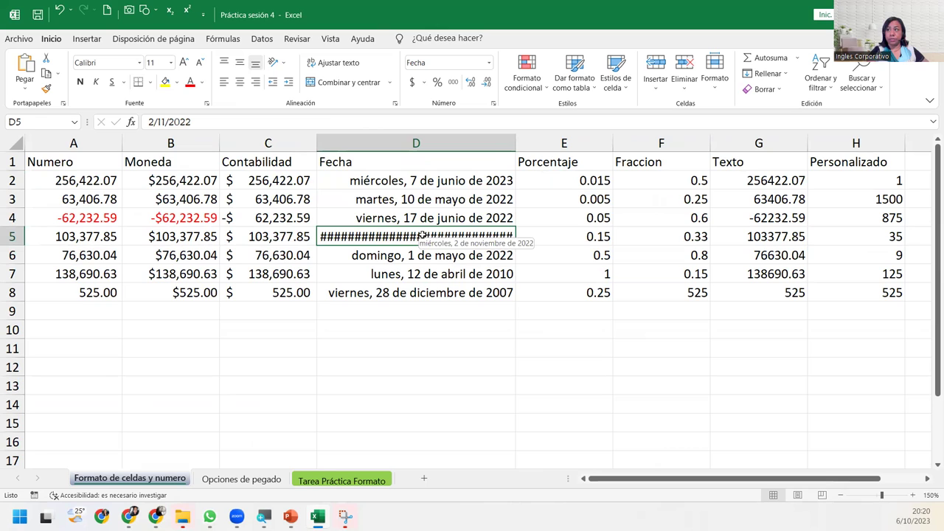
pyautogui.doubleClick(514, 149)
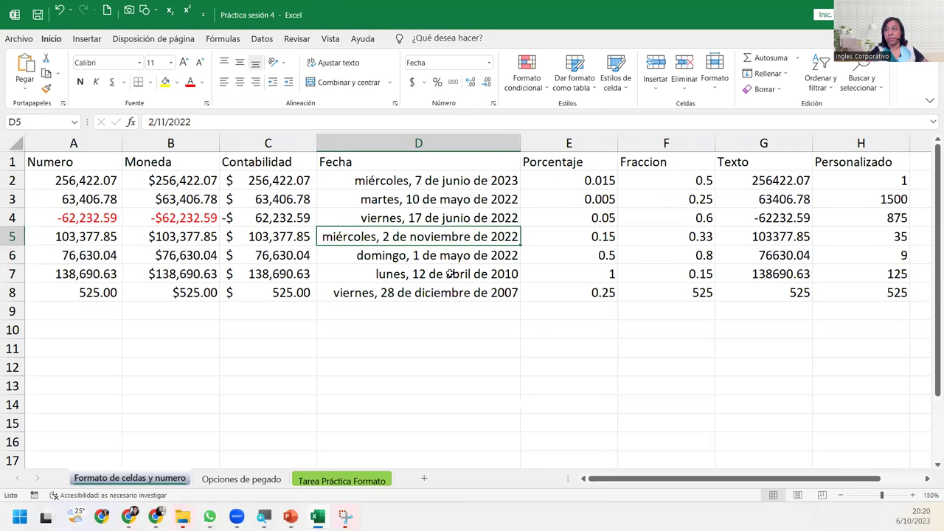
pyautogui.click(496, 288)
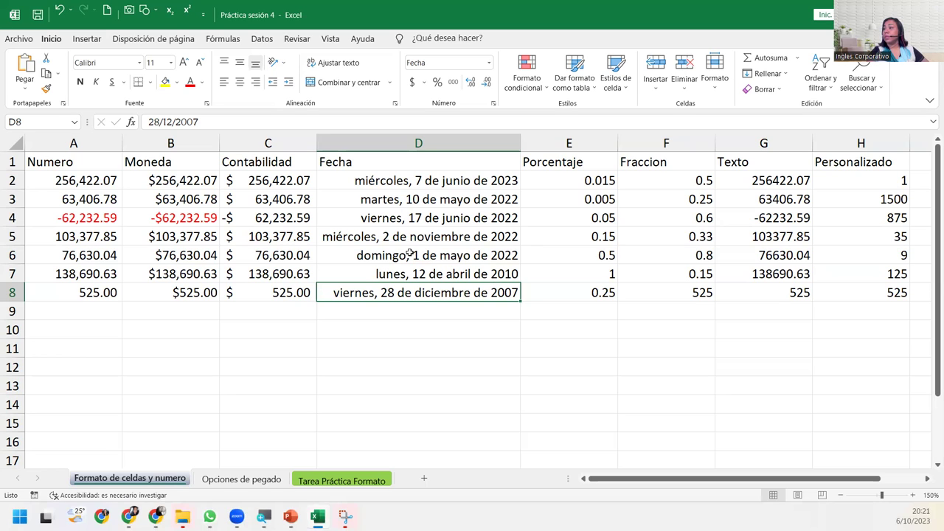
# Step: Apply percent style to E2:E8 so values read 2%, 1%, 5% and 25%
pyautogui.moveTo(537, 182); pyautogui.dragTo(546, 296)
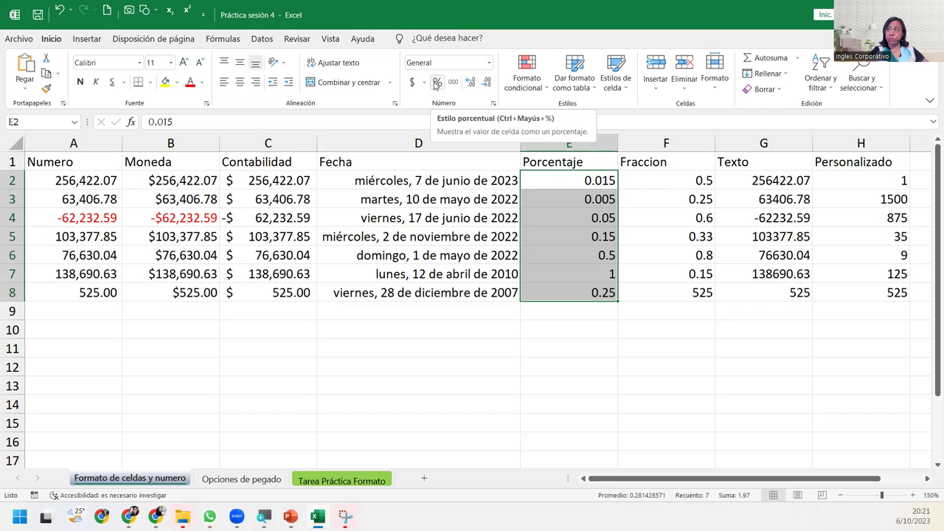
pyautogui.click(437, 84)
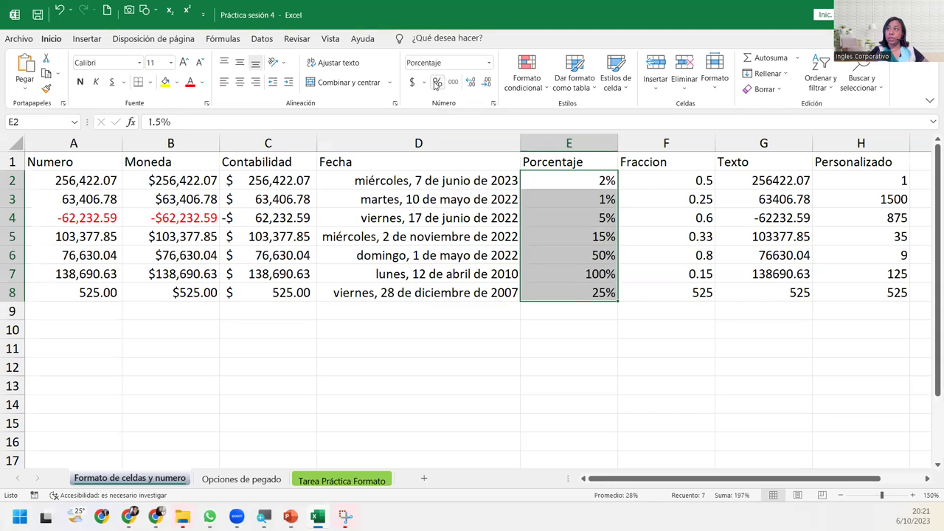
pyautogui.click(569, 178)
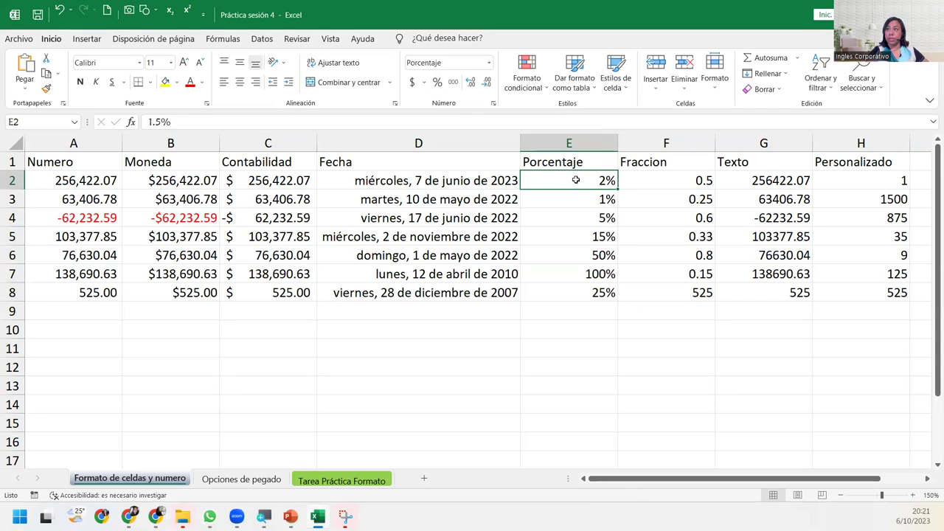
# Step: Inspect the individual percentage cells and reselect E2:E8
pyautogui.moveTo(576, 180); pyautogui.dragTo(576, 286)
pyautogui.click(575, 236)
pyautogui.click(577, 197)
pyautogui.click(579, 180)
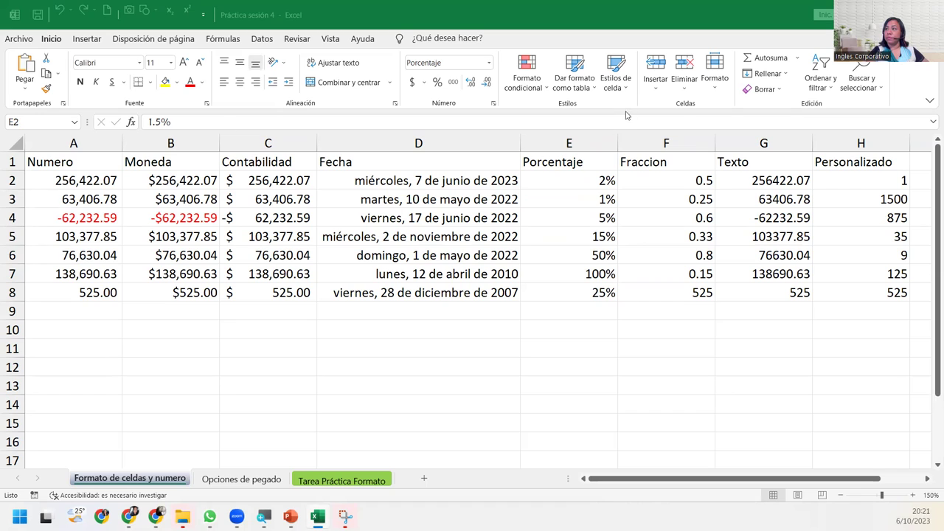
pyautogui.click(559, 180)
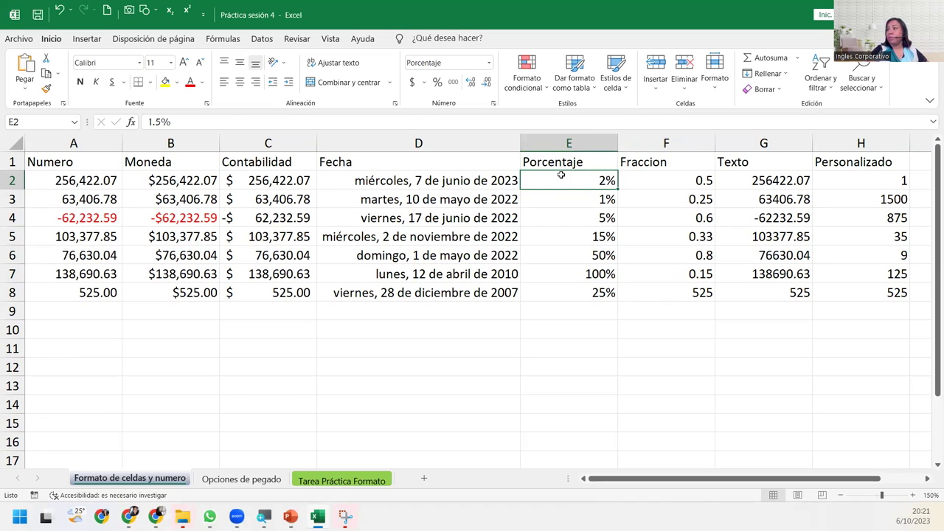
pyautogui.moveTo(541, 180); pyautogui.dragTo(564, 289)
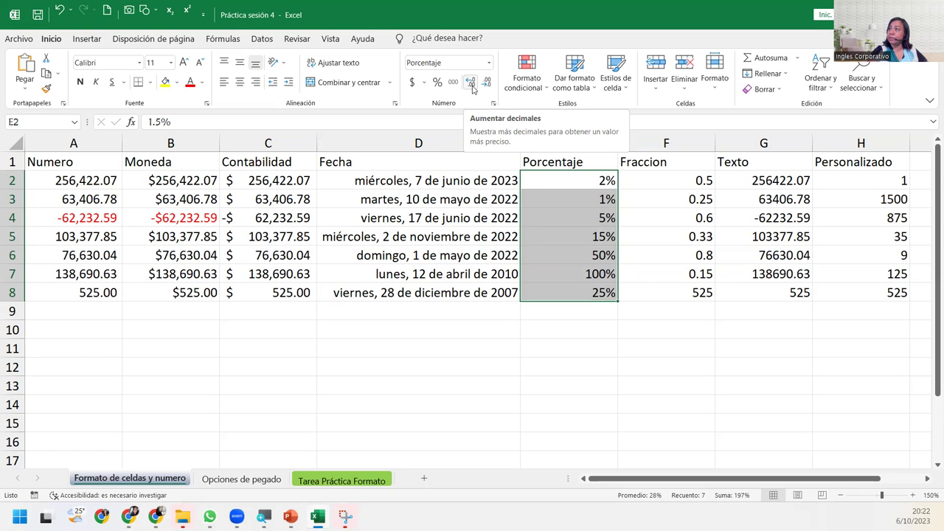
# Step: Add one decimal place to the percentages, showing 1.5%, 0.5% and 5.0%
pyautogui.click(469, 83)
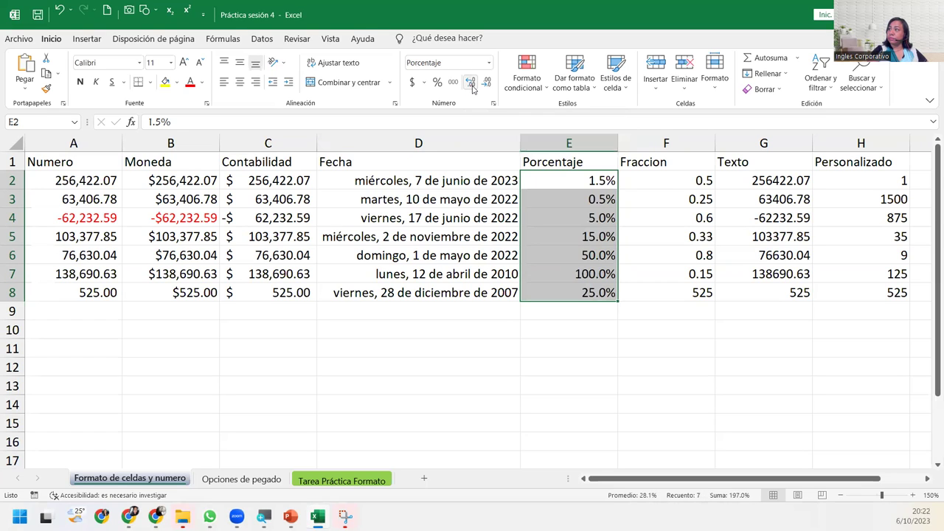
pyautogui.click(595, 293)
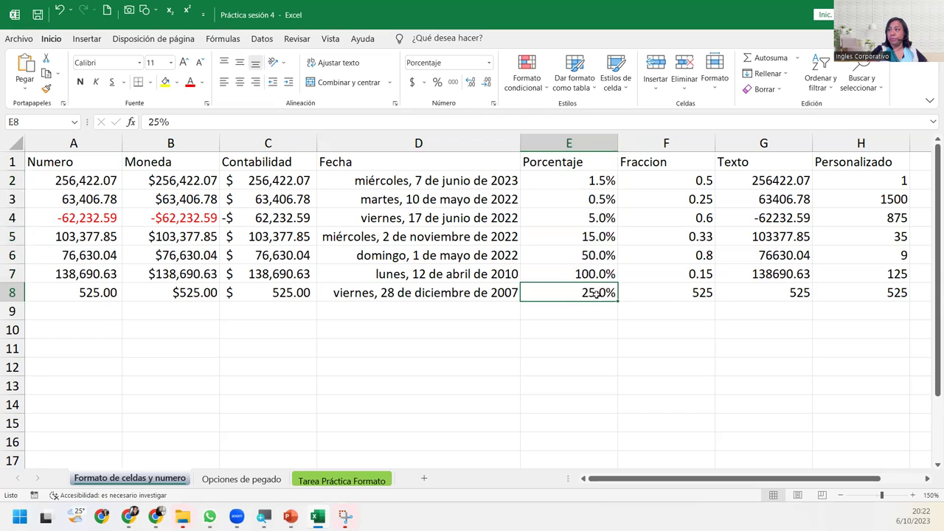
pyautogui.click(668, 295)
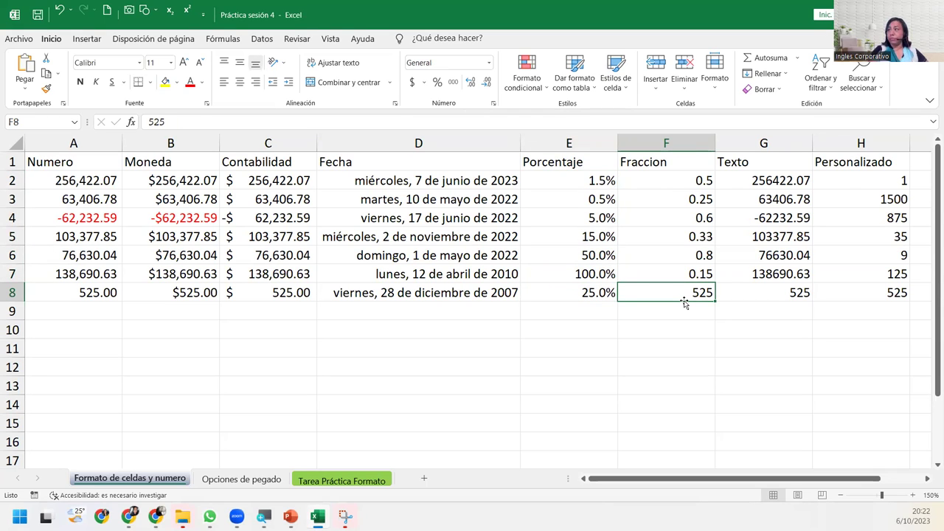
# Step: Inspect the one-decimal percentage values, then select the Fraccion values F2:F8
pyautogui.click(564, 228)
pyautogui.click(564, 214)
pyautogui.click(565, 202)
pyautogui.click(565, 215)
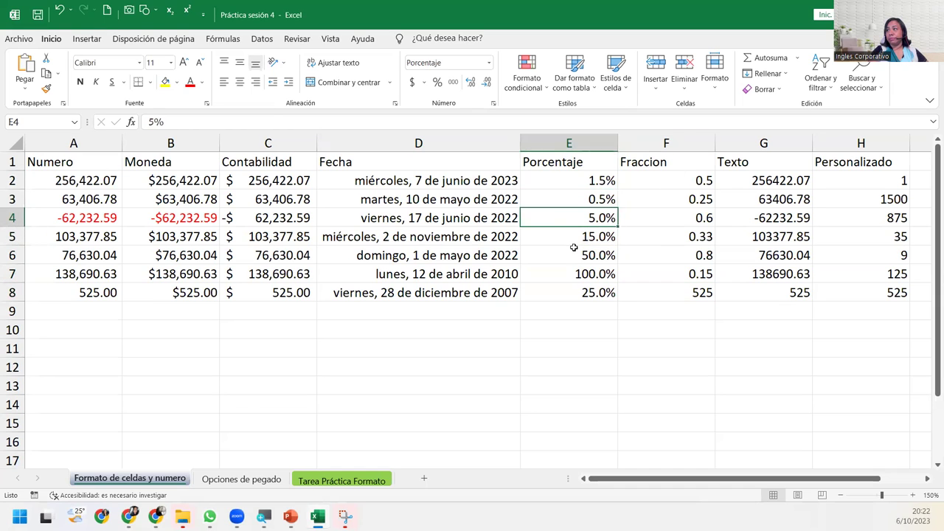
pyautogui.click(574, 233)
pyautogui.click(575, 256)
pyautogui.click(579, 274)
pyautogui.click(578, 195)
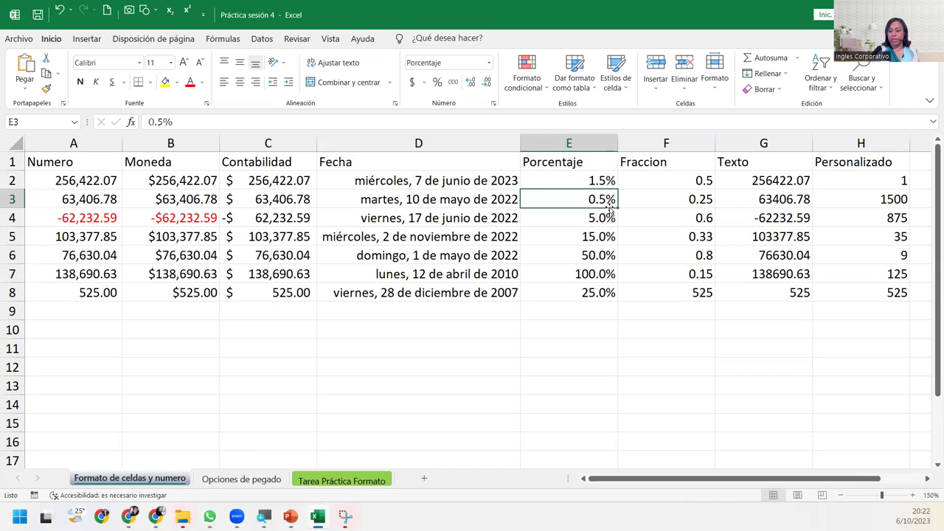
pyautogui.click(640, 169)
pyautogui.moveTo(640, 178)
pyautogui.mouseDown()
pyautogui.moveTo(657, 288)
pyautogui.moveTo(707, 293)
pyautogui.mouseUp()
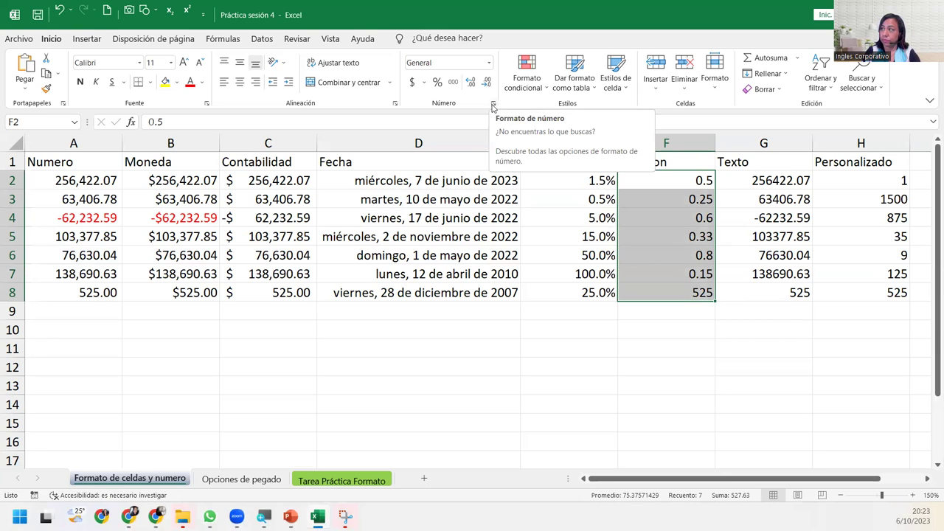
# Step: Format the Fraccion column as Fracción 'Hasta un dígito (1/4)', showing values like 1/2 and 3/5
pyautogui.click(492, 106)
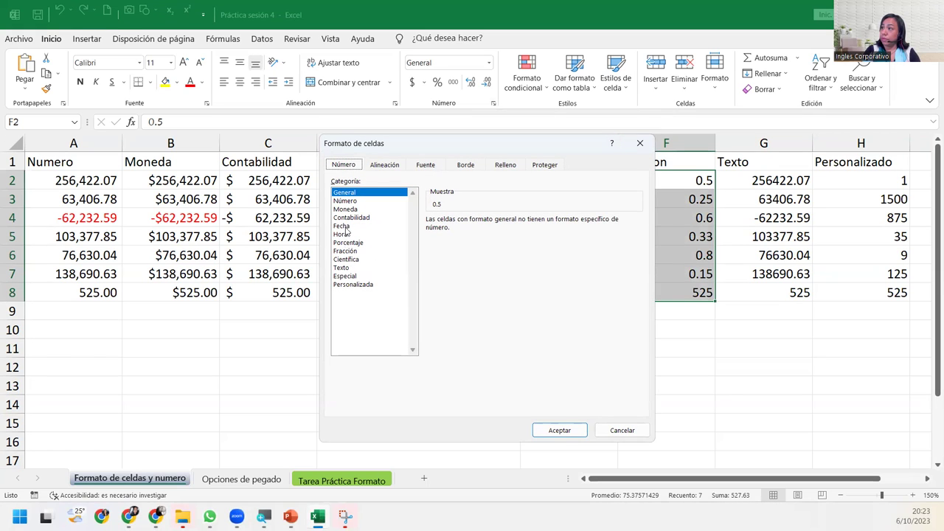
pyautogui.click(344, 251)
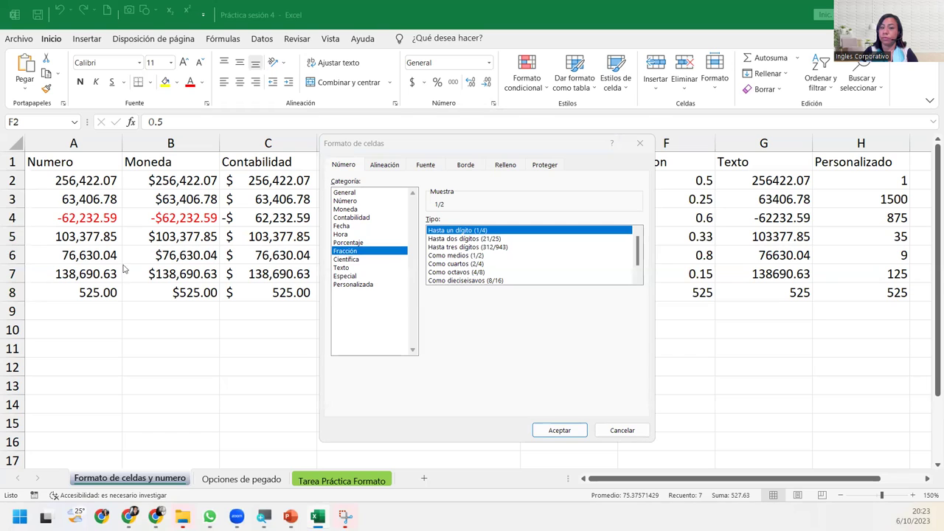
pyautogui.click(551, 432)
pyautogui.click(678, 200)
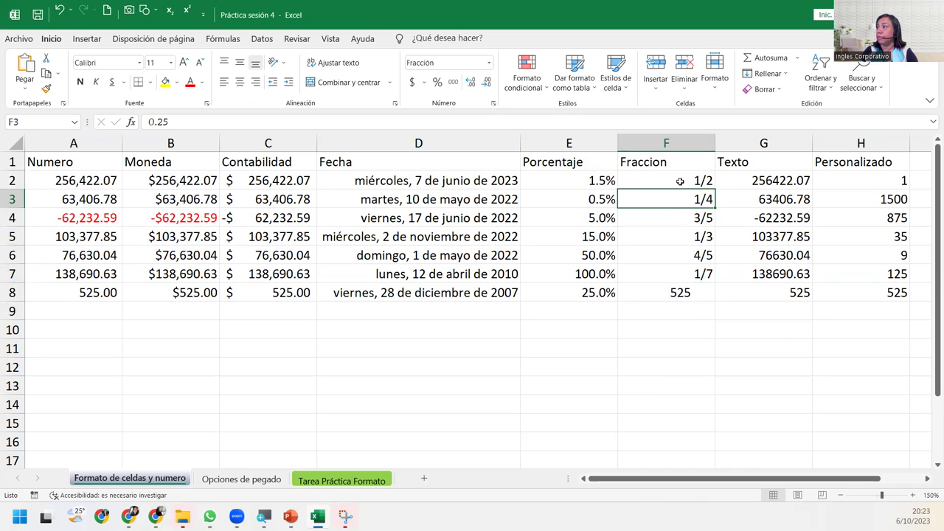
pyautogui.click(679, 181)
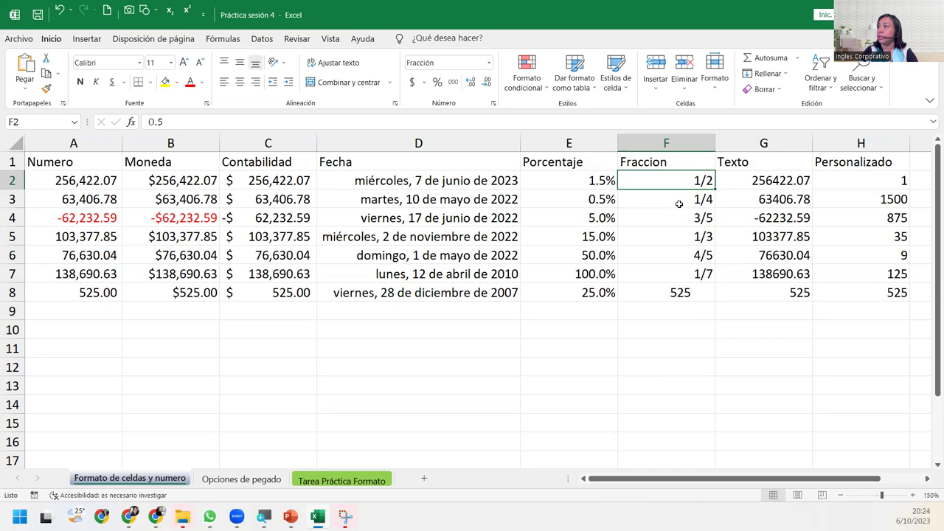
pyautogui.click(678, 203)
pyautogui.click(676, 224)
pyautogui.click(673, 179)
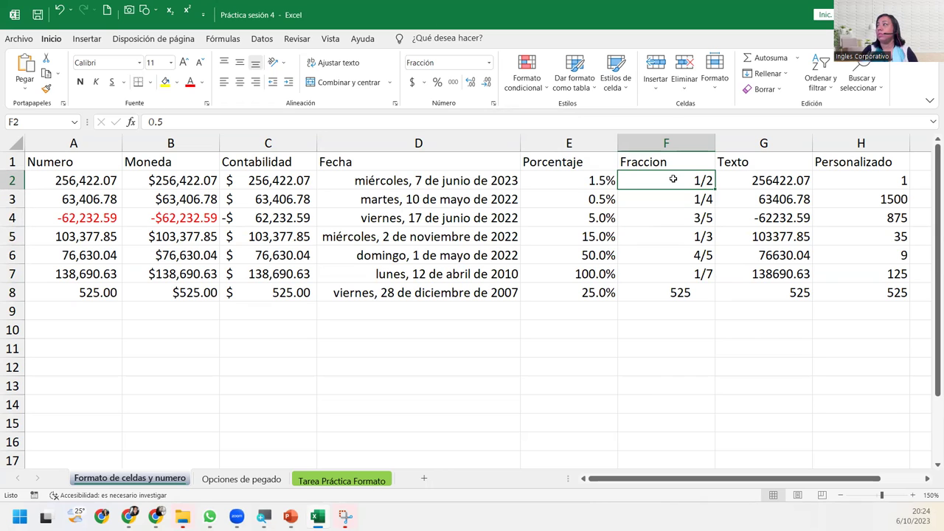
pyautogui.click(665, 203)
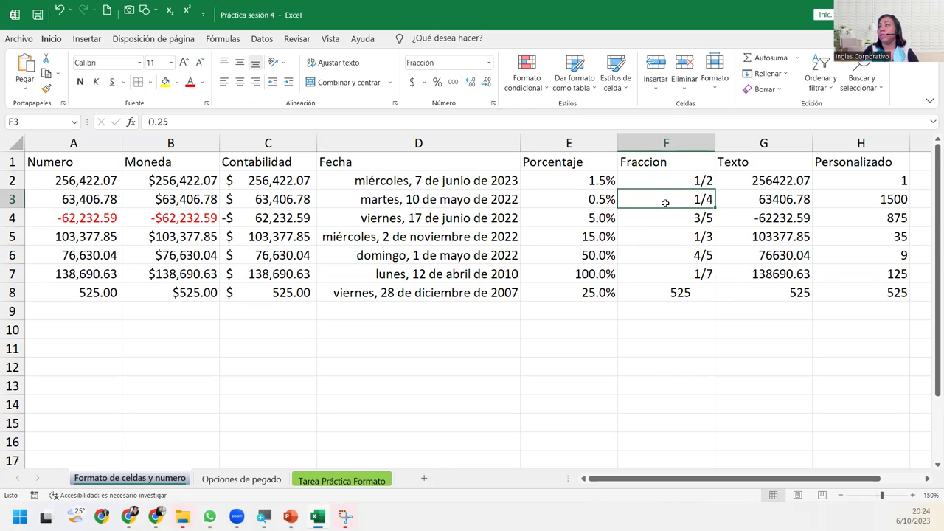
pyautogui.click(676, 216)
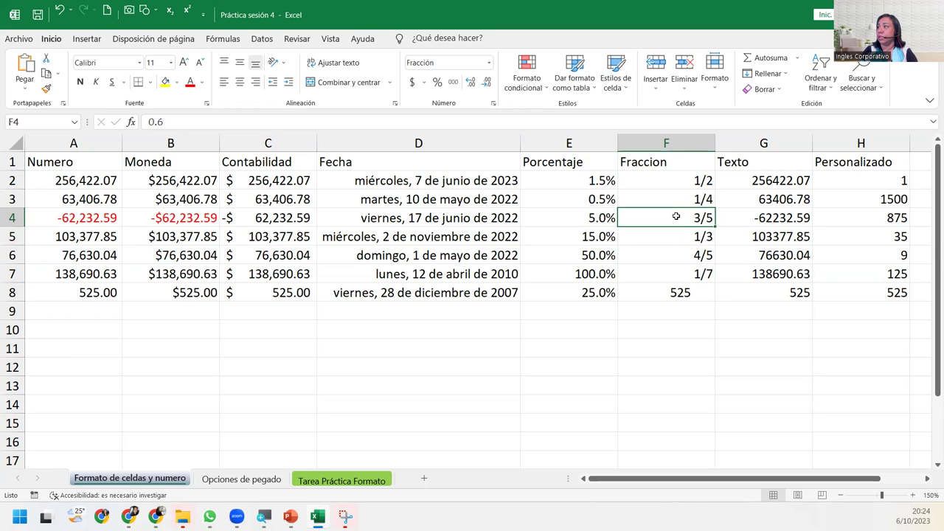
pyautogui.click(665, 292)
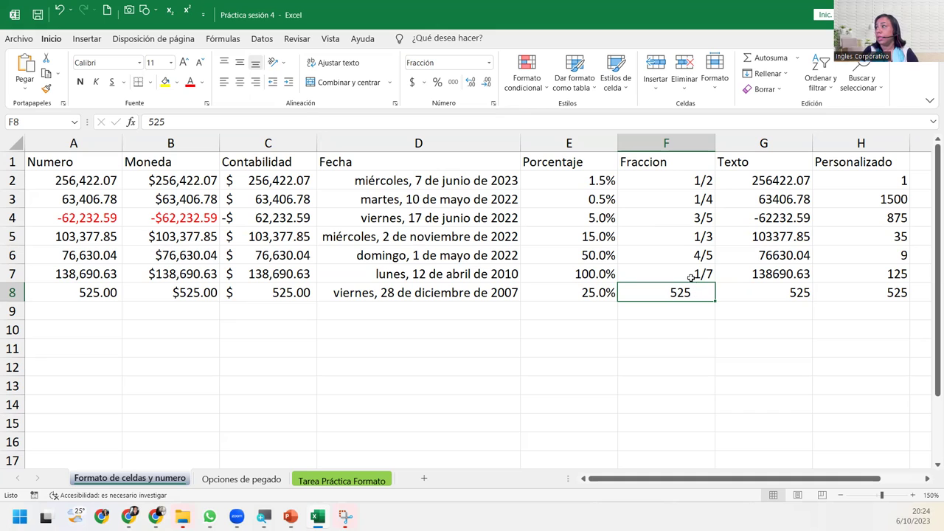
pyautogui.click(690, 277)
pyautogui.click(686, 250)
pyautogui.click(682, 237)
pyautogui.click(681, 218)
pyautogui.click(689, 302)
pyautogui.click(690, 293)
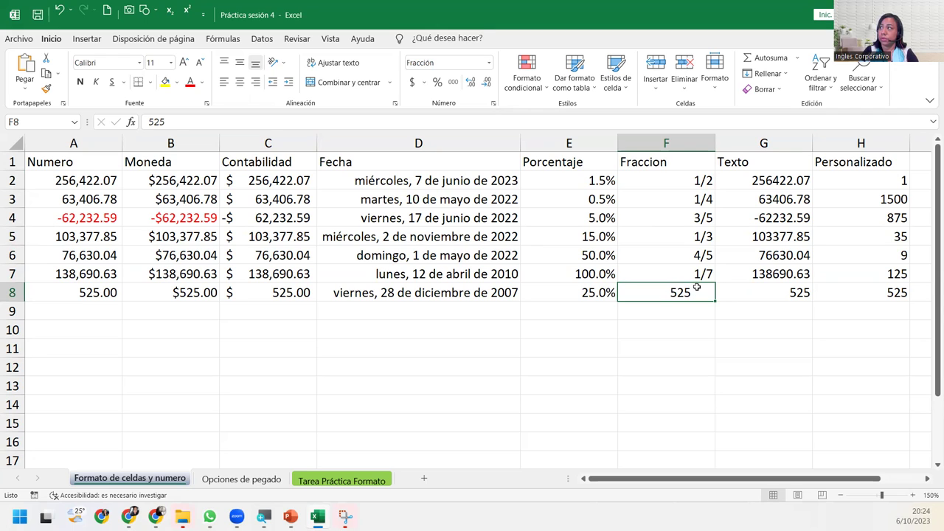
pyautogui.click(702, 267)
pyautogui.click(702, 254)
pyautogui.click(700, 232)
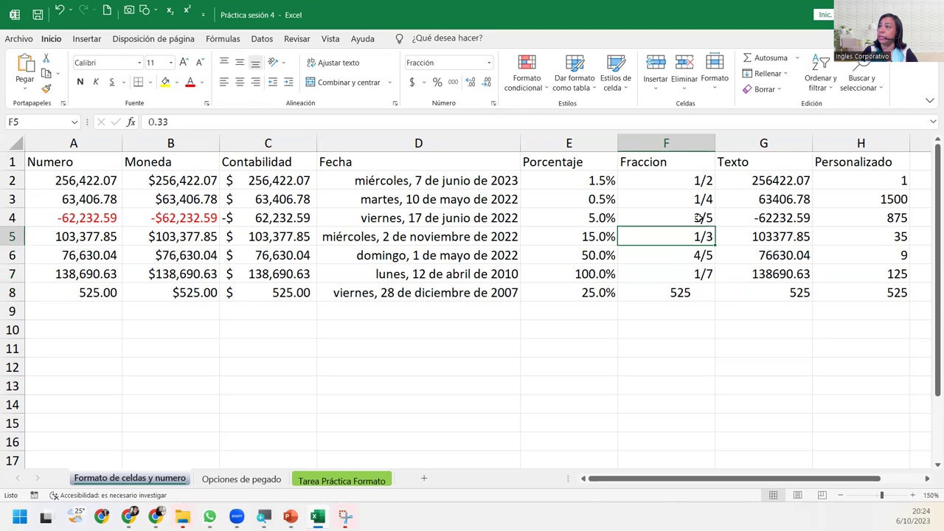
pyautogui.click(698, 217)
pyautogui.click(701, 236)
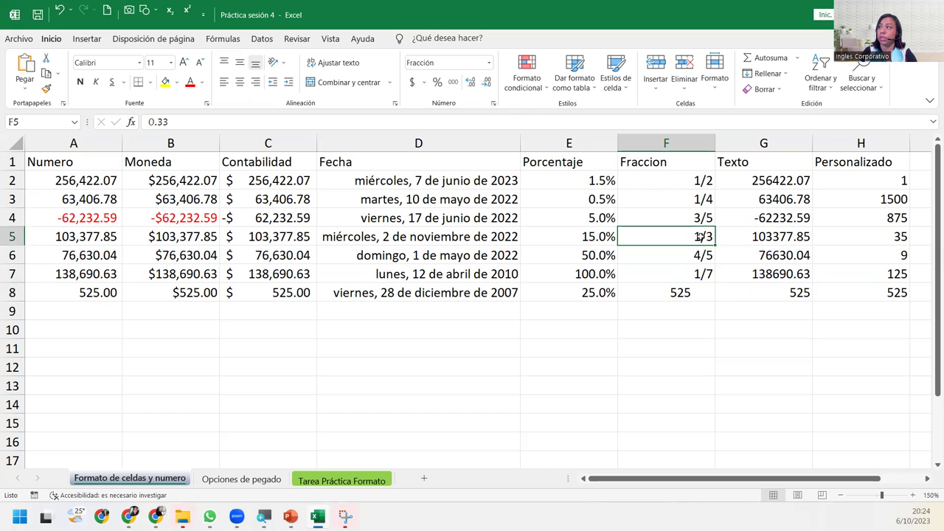
# Step: Replace F8's value with 1.25, then 5.25, so it displays as 5 1/4
pyautogui.click(685, 253)
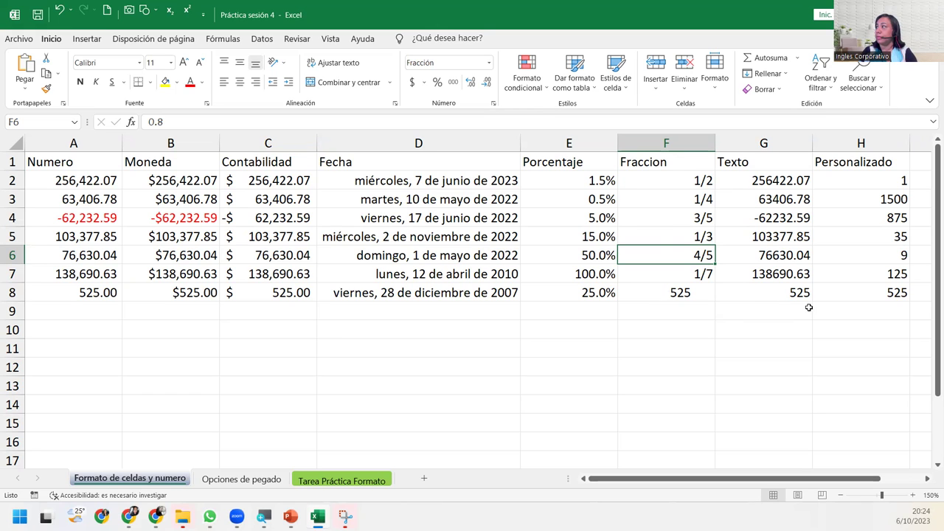
pyautogui.click(678, 292)
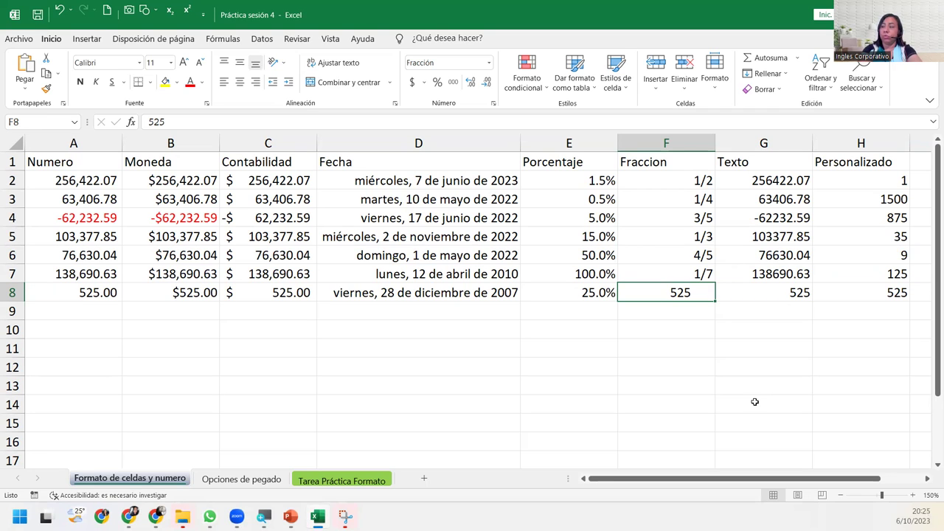
pyautogui.write('1.23')
pyautogui.press('BackSpace')
pyautogui.write('5')
pyautogui.press('Return')
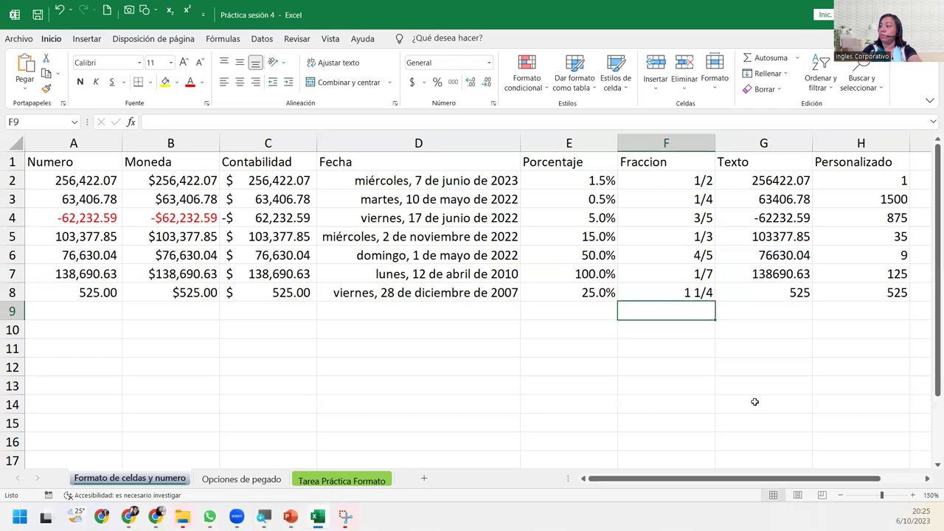
pyautogui.press('Up')
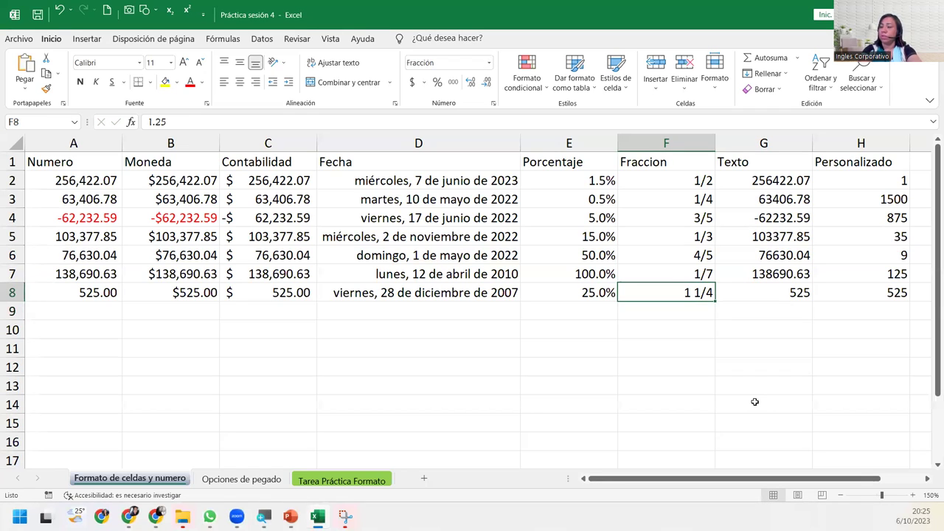
pyautogui.write('5.25')
pyautogui.press('Return')
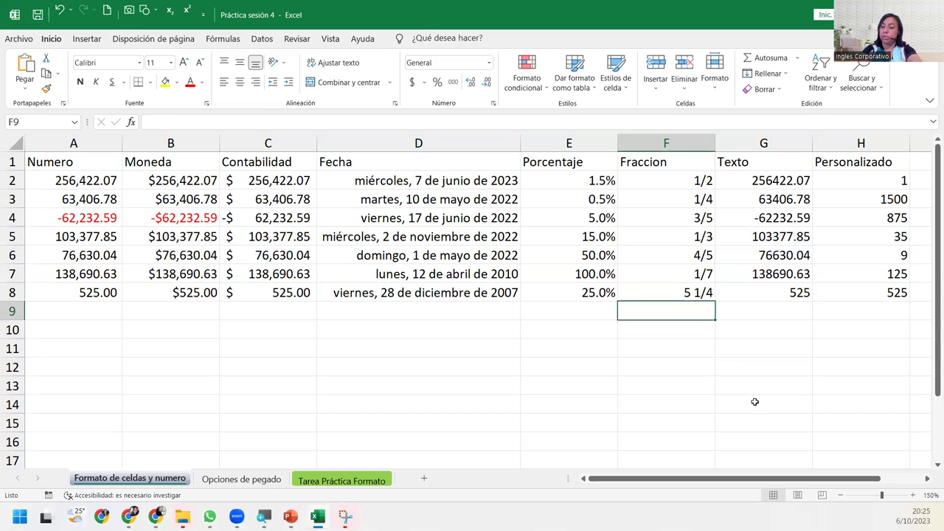
pyautogui.press('Up')
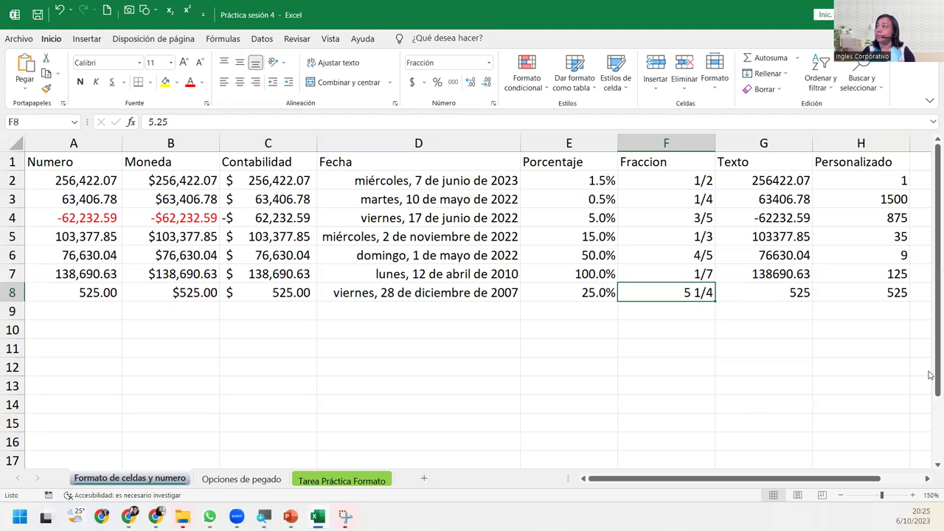
# Step: Select the Texto values G2:G8 and open the Number Format dropdown list
pyautogui.click(765, 184)
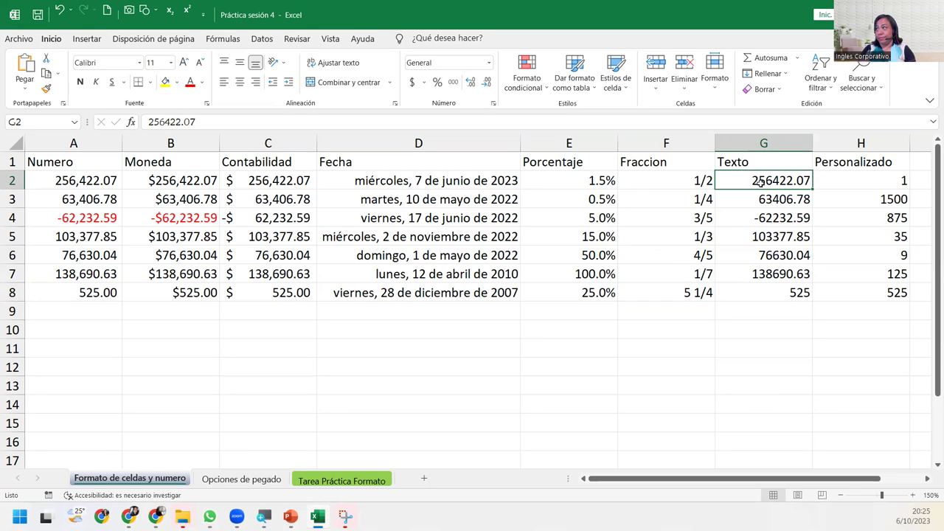
pyautogui.click(672, 292)
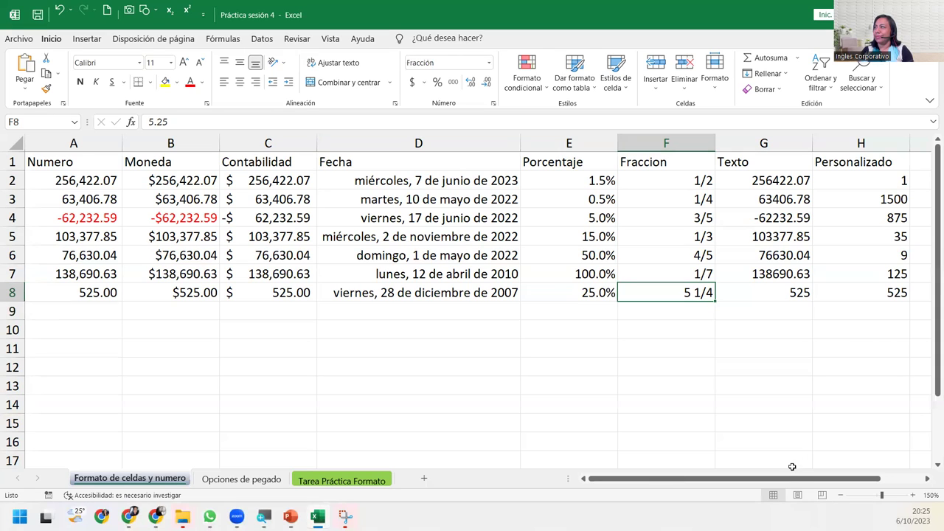
pyautogui.click(767, 184)
pyautogui.moveTo(767, 184); pyautogui.dragTo(764, 291)
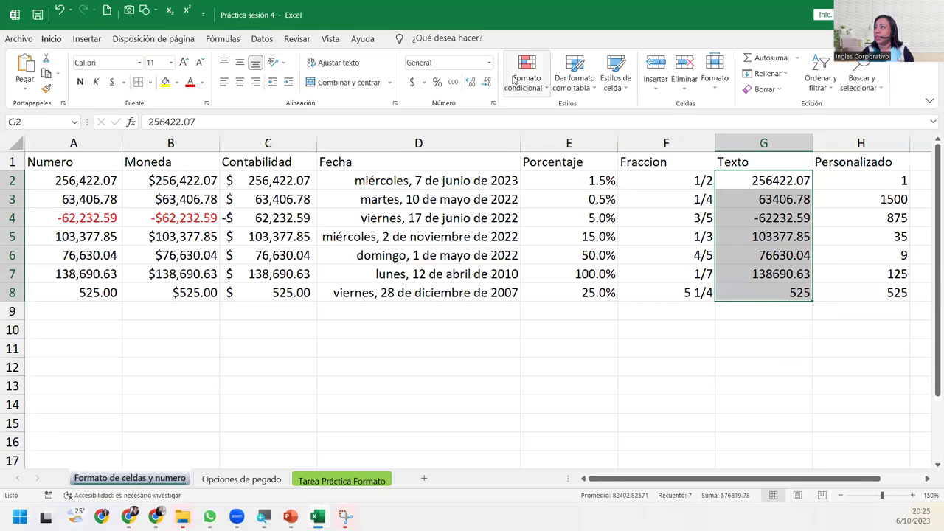
pyautogui.click(489, 66)
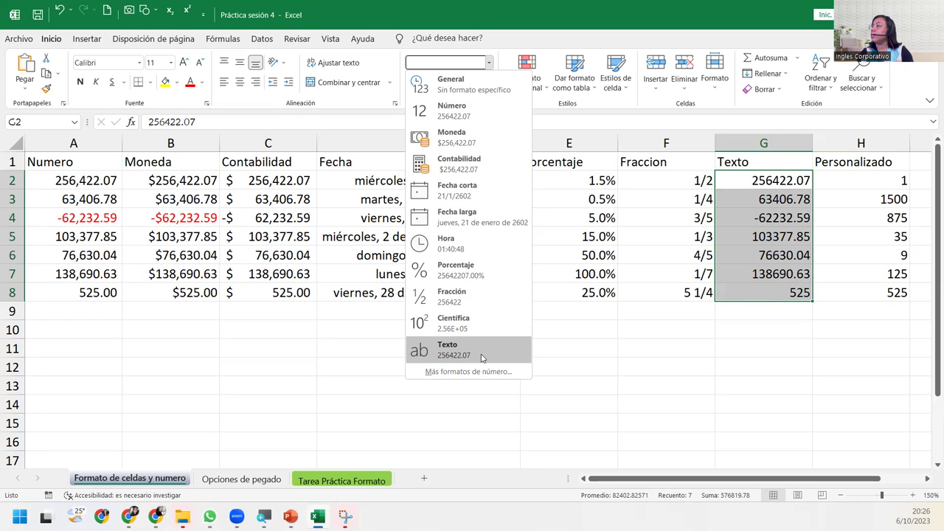
# Step: Apply the Texto number format to G2:G8 and review the left-aligned values
pyautogui.click(481, 353)
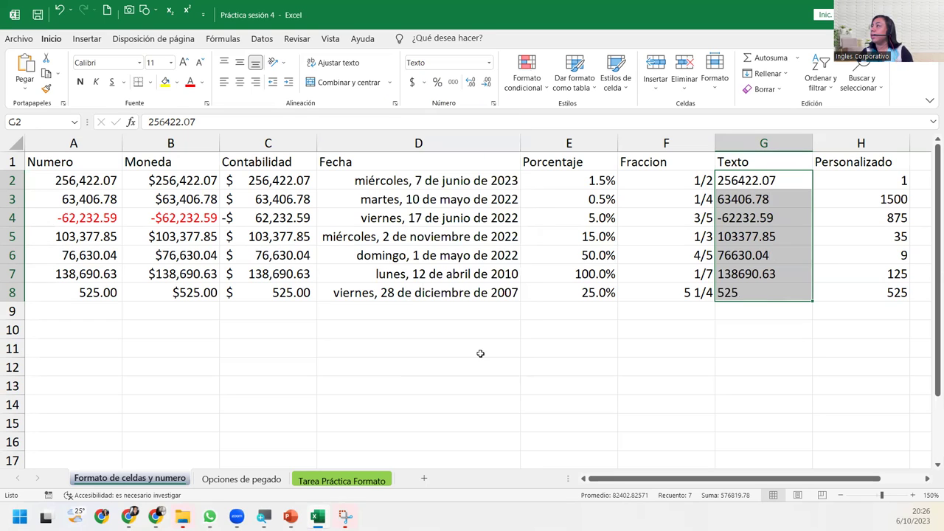
pyautogui.click(753, 185)
pyautogui.click(748, 214)
pyautogui.click(741, 256)
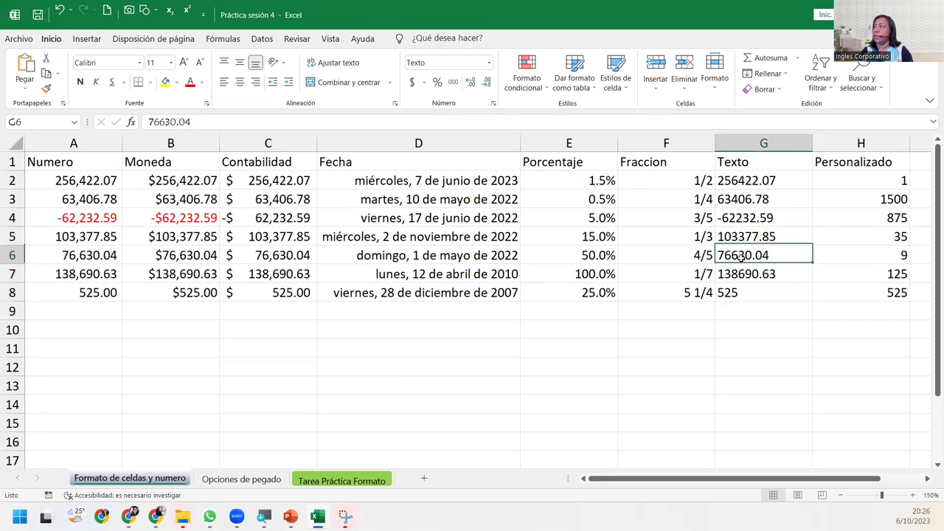
pyautogui.click(740, 275)
pyautogui.click(740, 305)
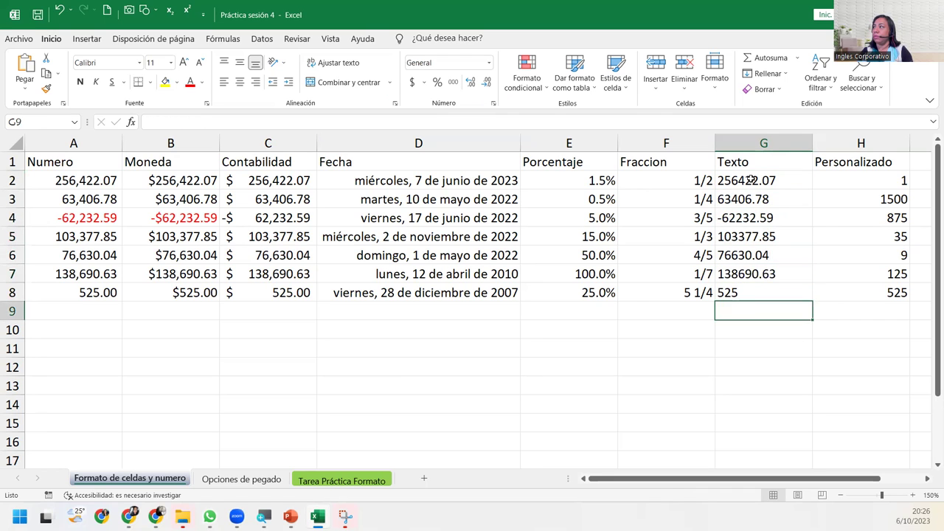
# Step: Reselect G2:G8 and inspect the values in G7, G3 and H2
pyautogui.moveTo(750, 180); pyautogui.dragTo(758, 288)
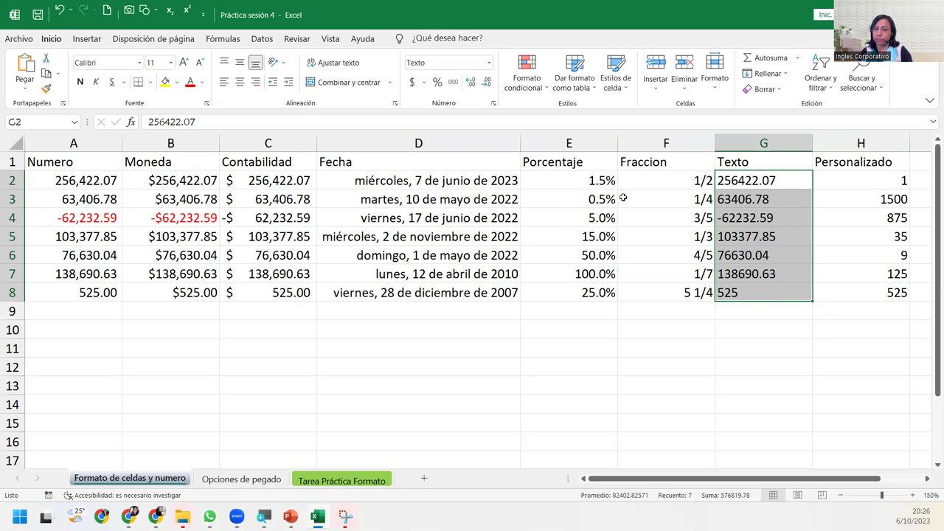
pyautogui.click(772, 277)
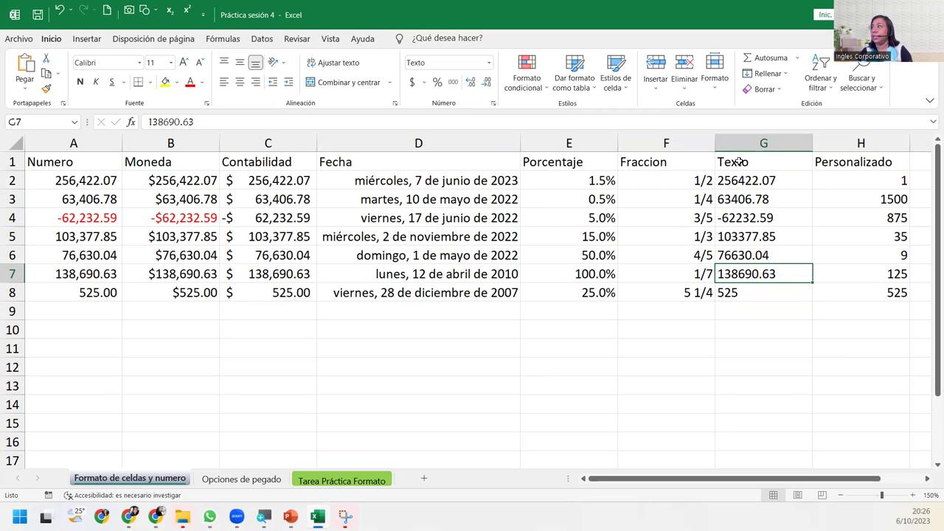
pyautogui.moveTo(749, 177); pyautogui.dragTo(748, 286)
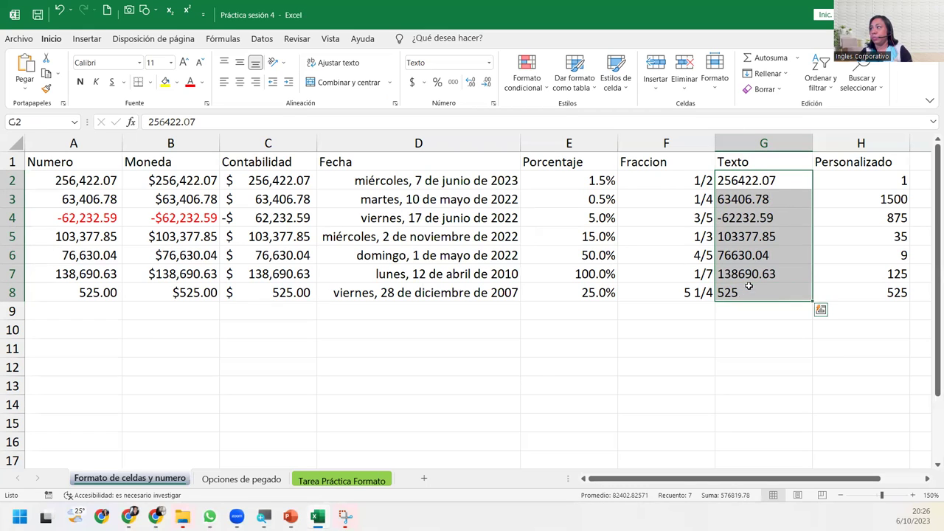
pyautogui.click(749, 191)
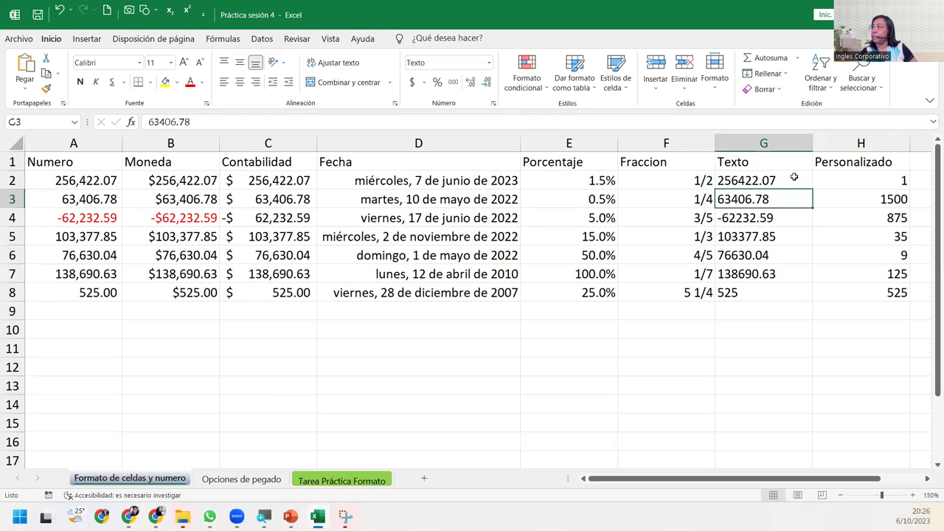
pyautogui.click(856, 182)
pyautogui.click(774, 185)
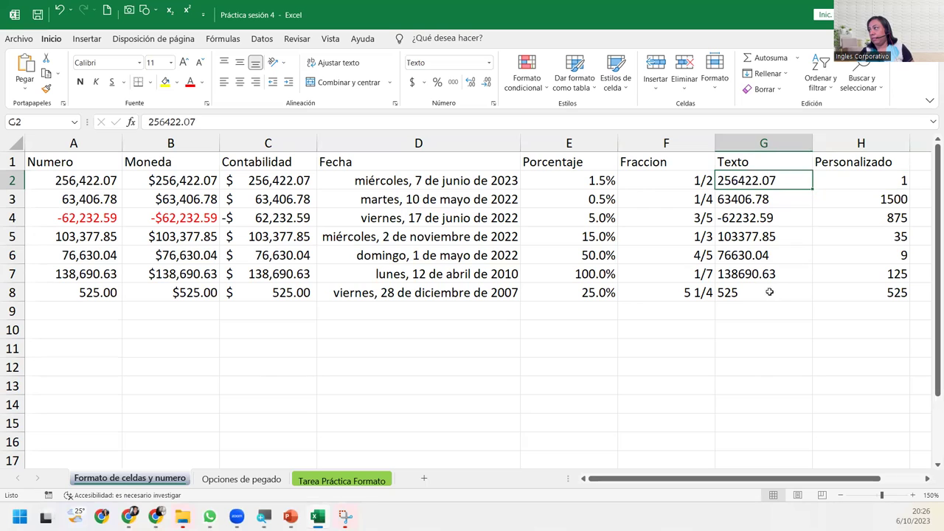
pyautogui.click(766, 308)
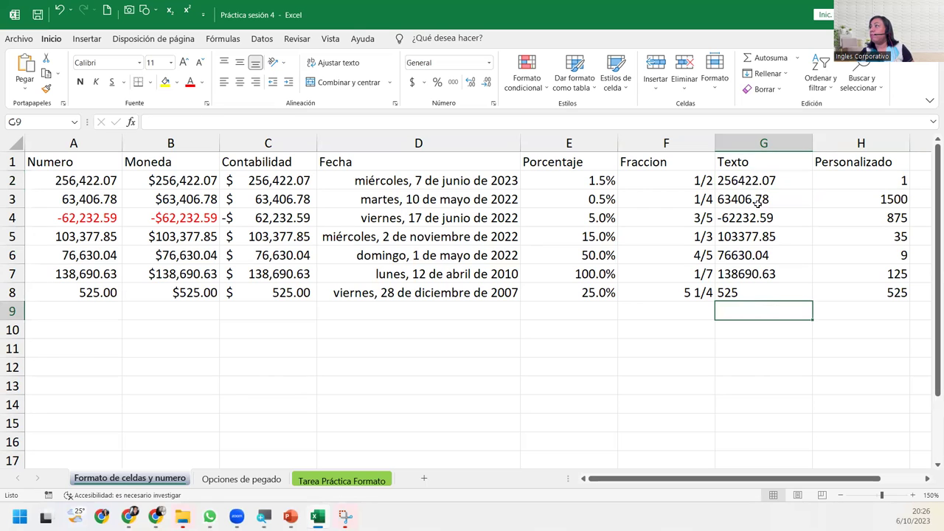
# Step: Add a SUMA total in G9, delete it, and reselect G2:G8 to read the status-bar sum
pyautogui.click(767, 58)
pyautogui.press('Return')
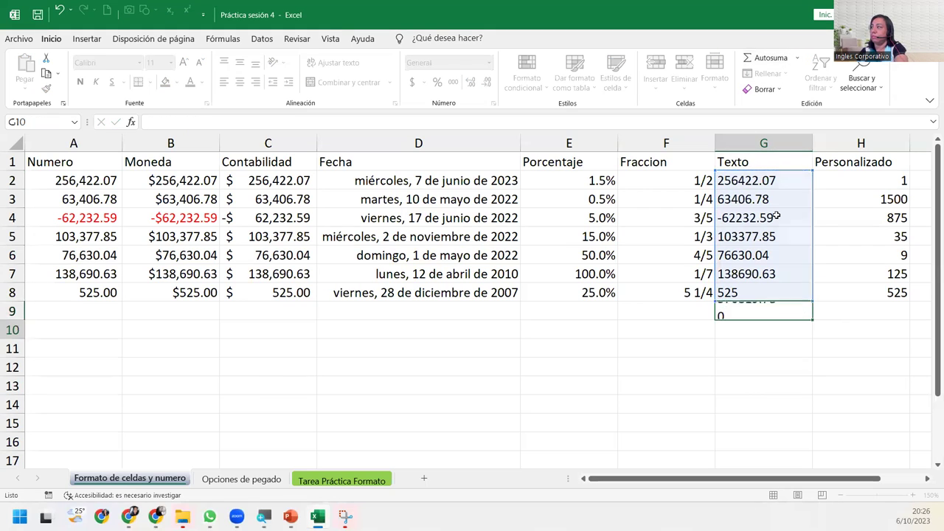
pyautogui.click(792, 308)
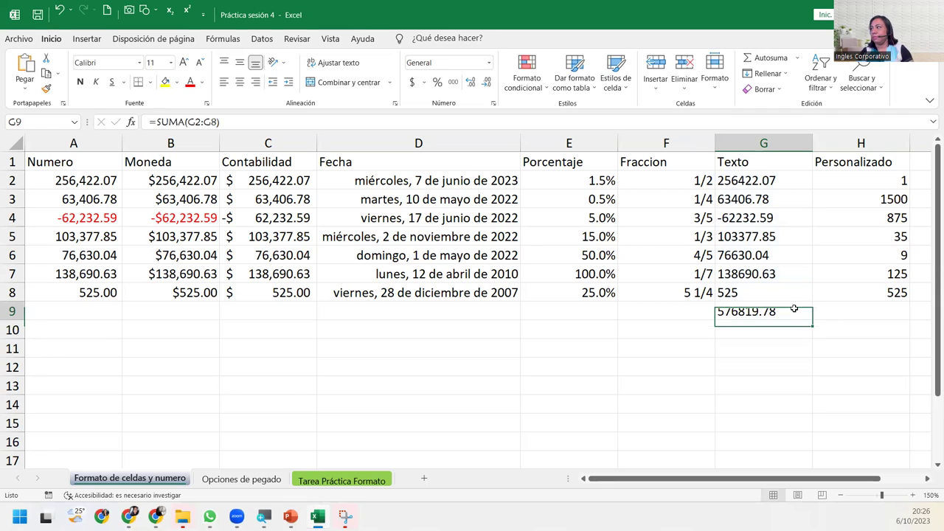
pyautogui.press('Delete')
pyautogui.click(794, 291)
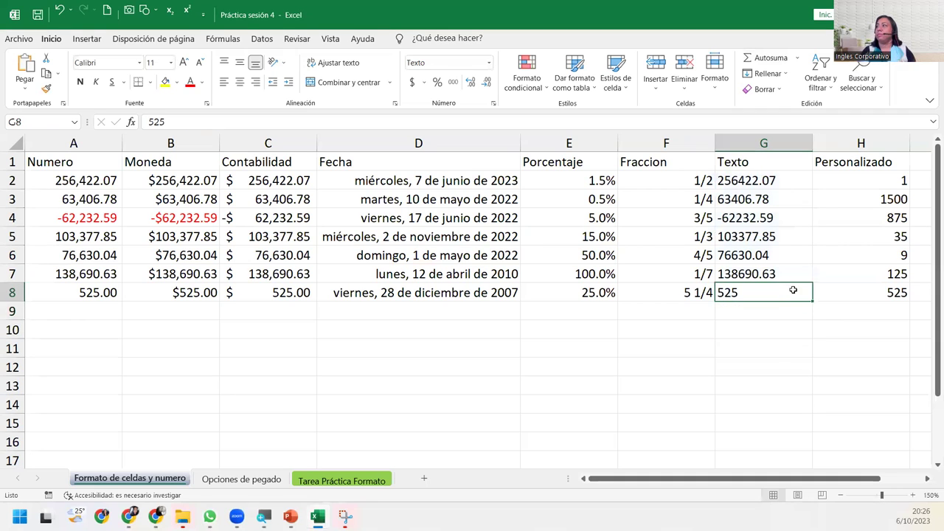
pyautogui.click(770, 179)
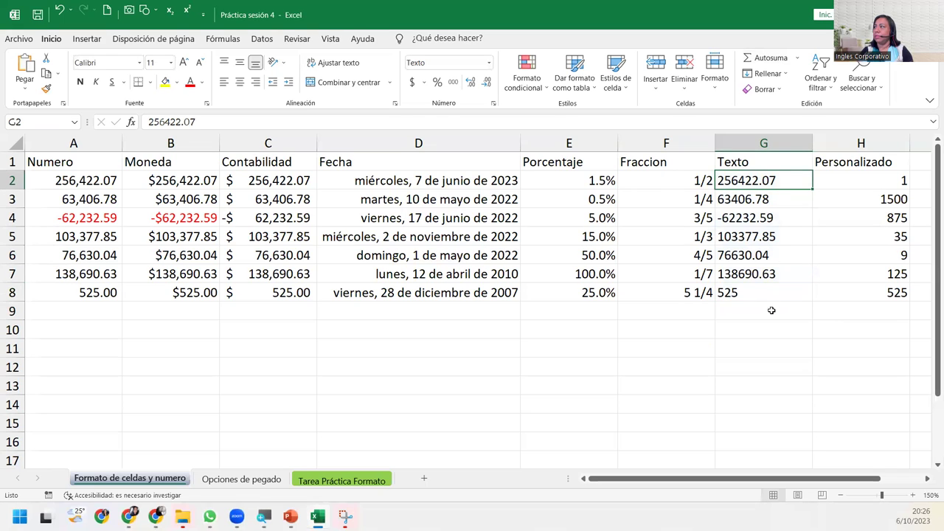
pyautogui.moveTo(769, 180); pyautogui.dragTo(766, 291)
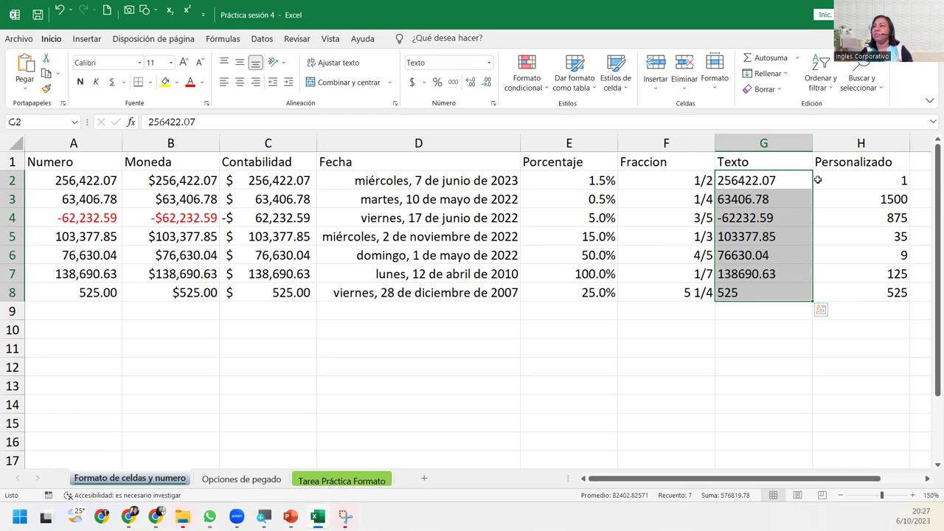
pyautogui.click(847, 174)
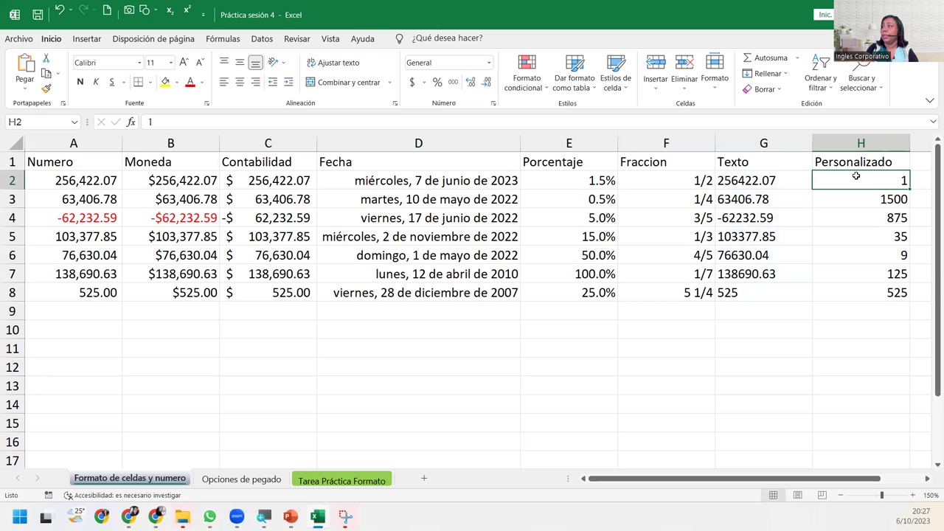
pyautogui.moveTo(854, 179); pyautogui.dragTo(854, 295)
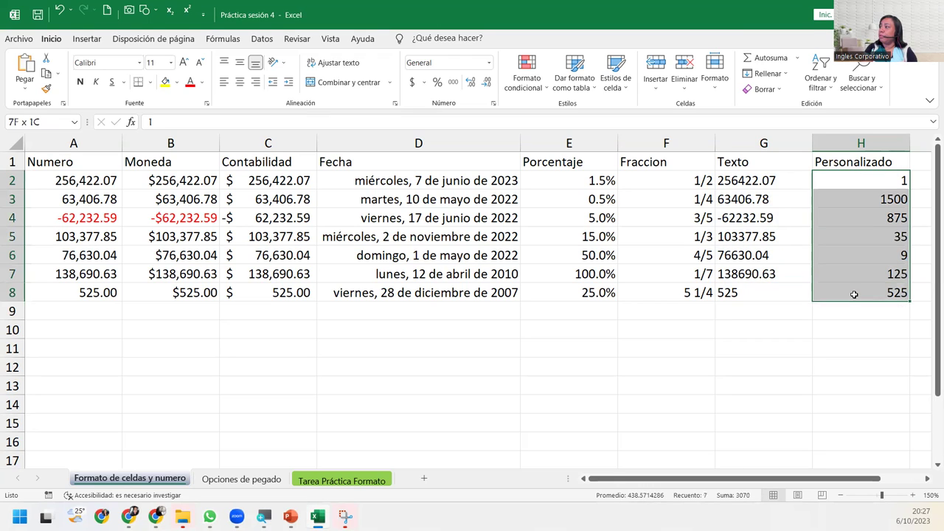
pyautogui.click(875, 182)
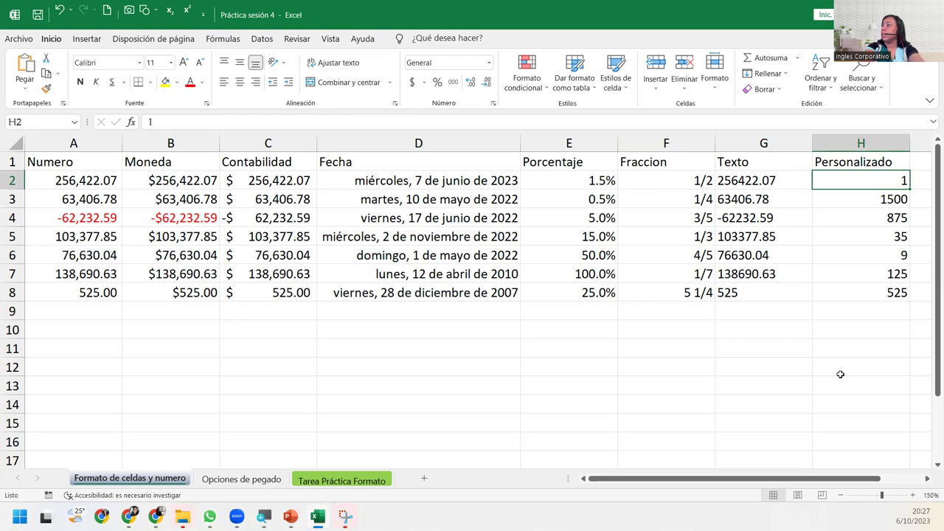
pyautogui.write('000001')
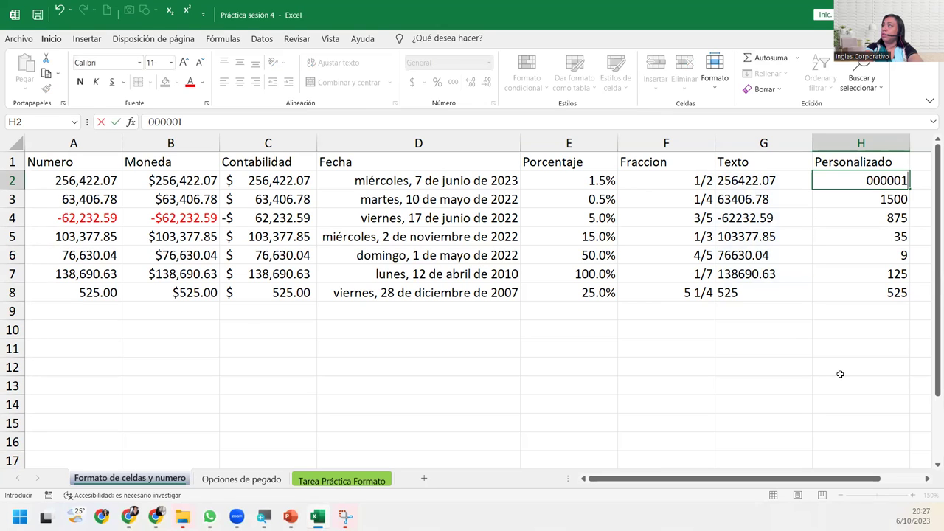
pyautogui.press('Return')
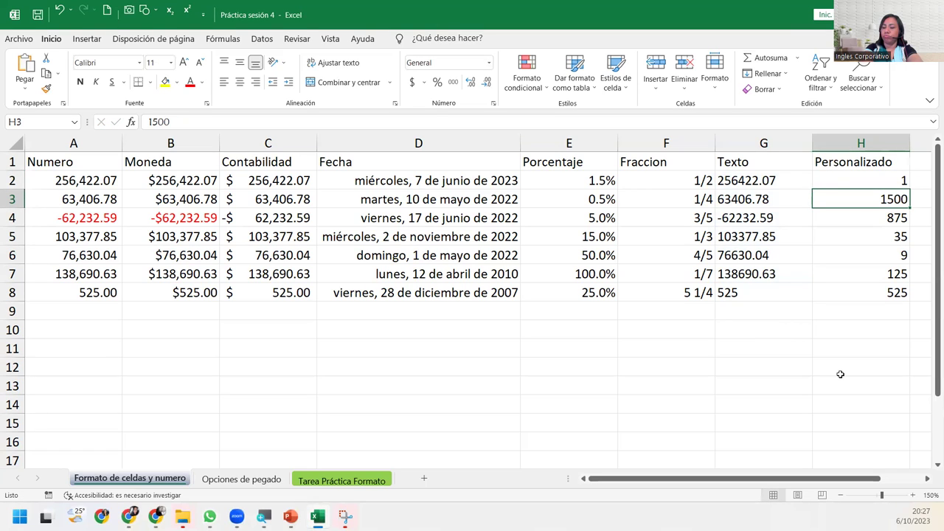
pyautogui.press('Up')
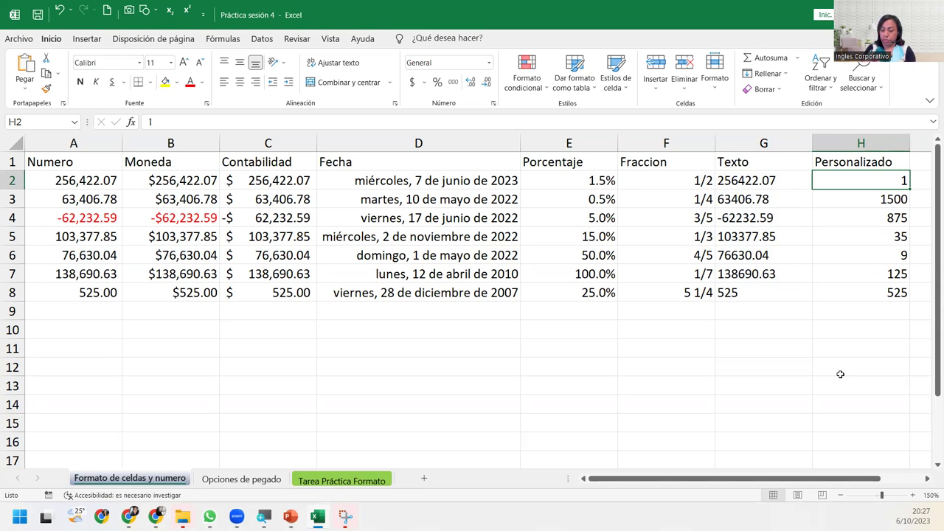
pyautogui.moveTo(864, 177); pyautogui.dragTo(869, 297)
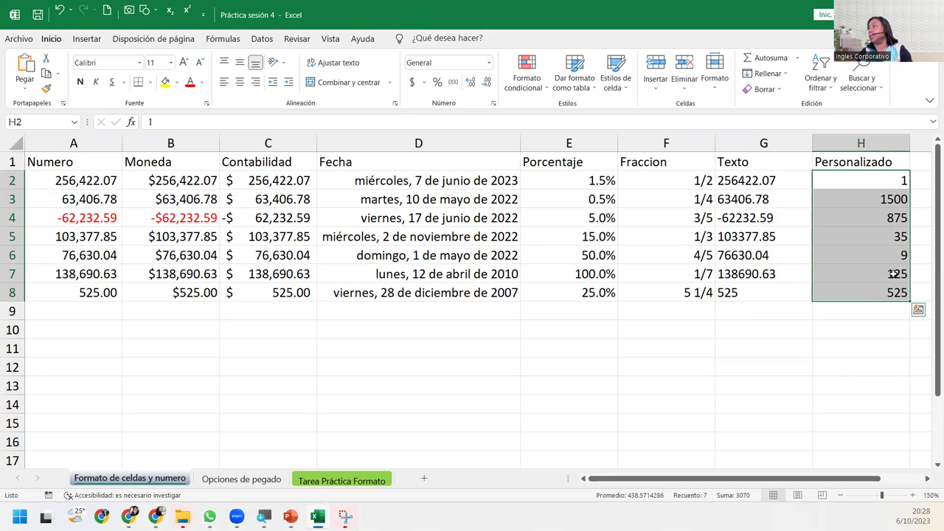
# Step: Replace General with the Personalizada code 0000000 for H2:H8, padding values to seven digits
pyautogui.click(494, 104)
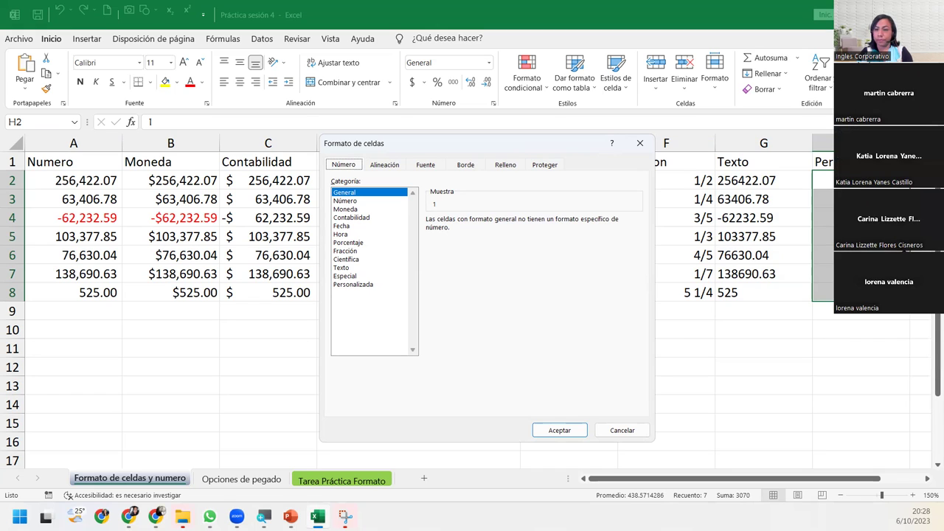
pyautogui.click(361, 285)
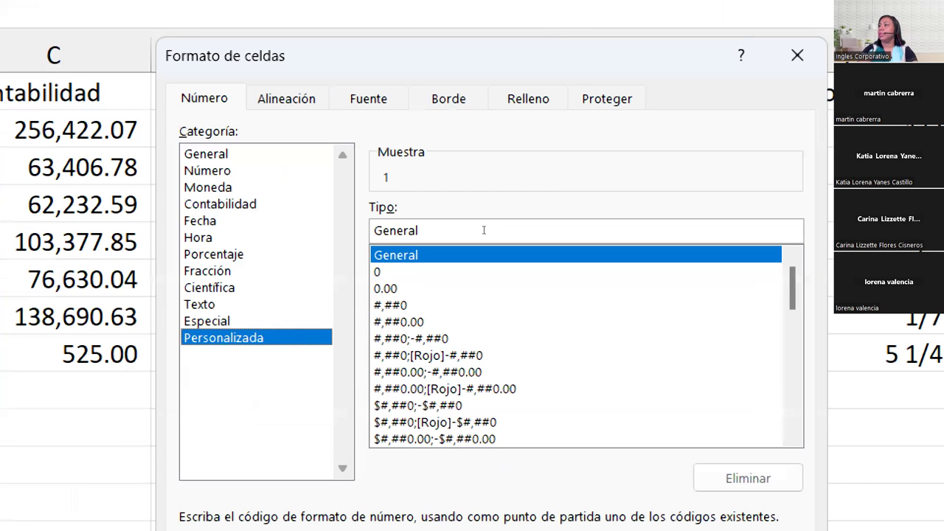
pyautogui.click(483, 230)
pyautogui.hotkey('shift', 'Left')
pyautogui.hotkey('shift', 'Left')
pyautogui.hotkey('shift', 'Left')
pyautogui.hotkey('shift', 'Left')
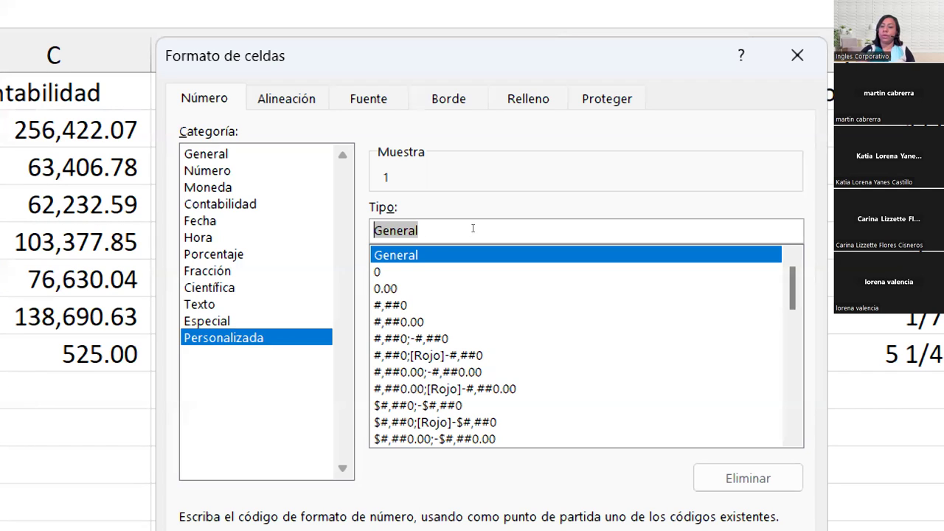
pyautogui.press('BackSpace')
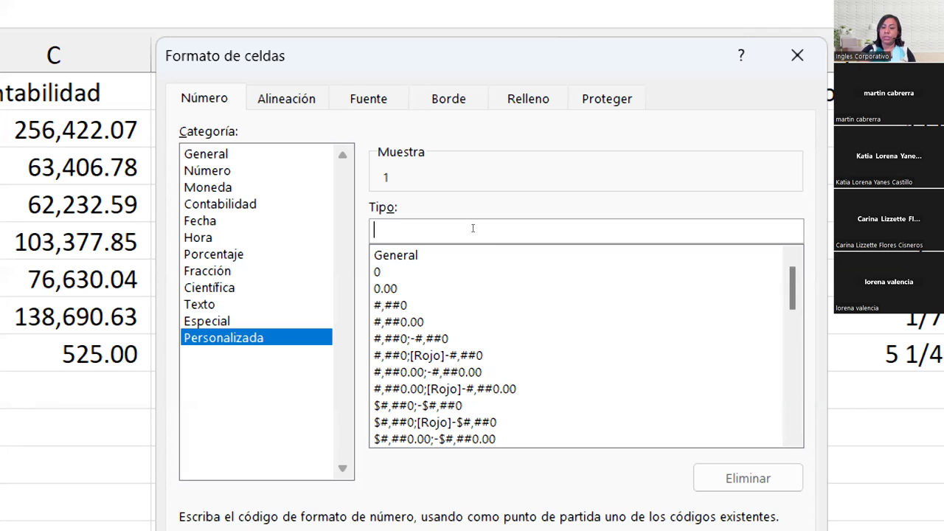
pyautogui.write('00')
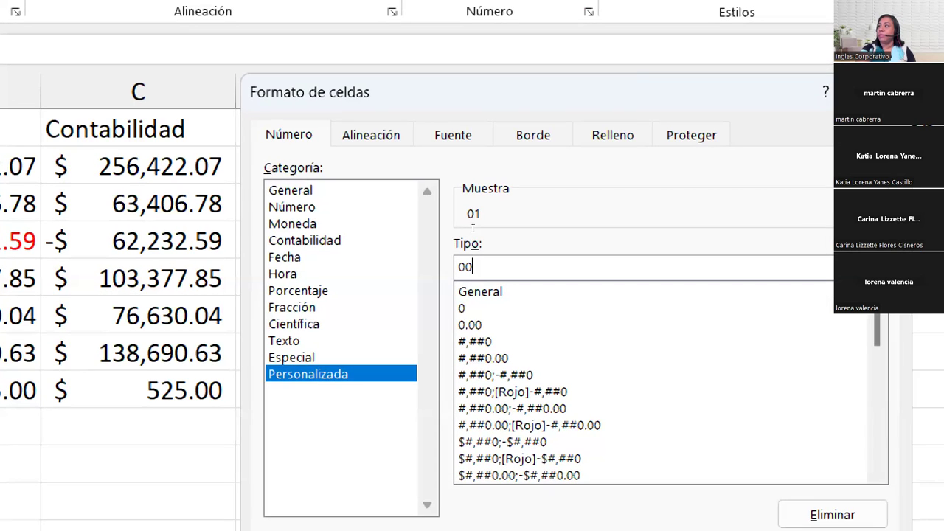
pyautogui.write('00000')
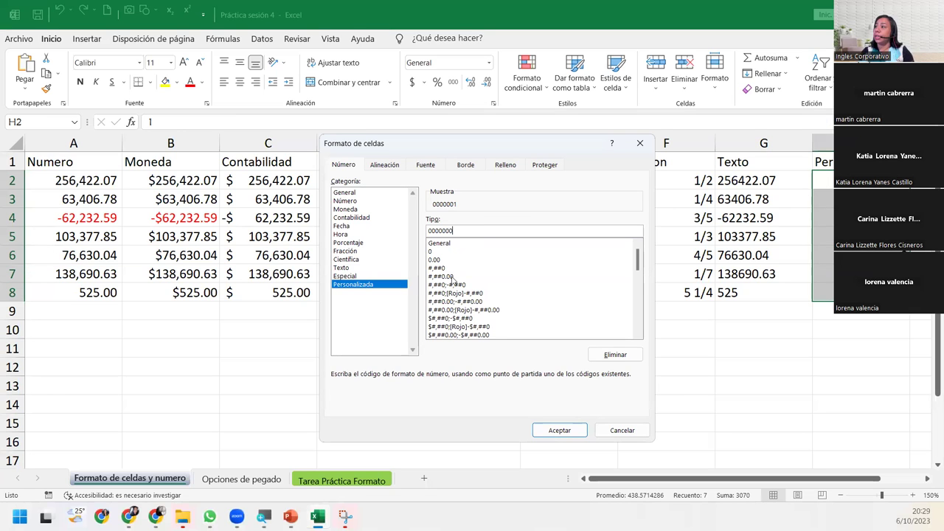
pyautogui.click(559, 430)
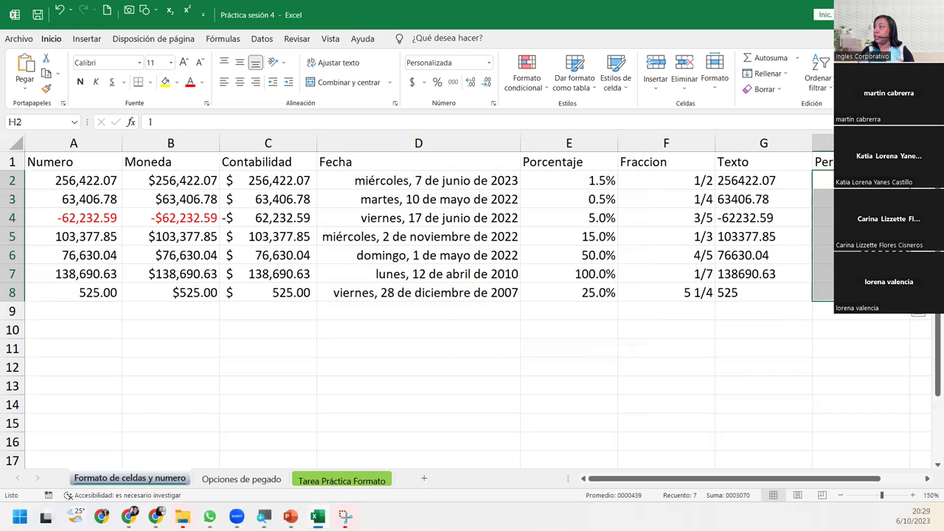
pyautogui.click(822, 236)
pyautogui.click(822, 255)
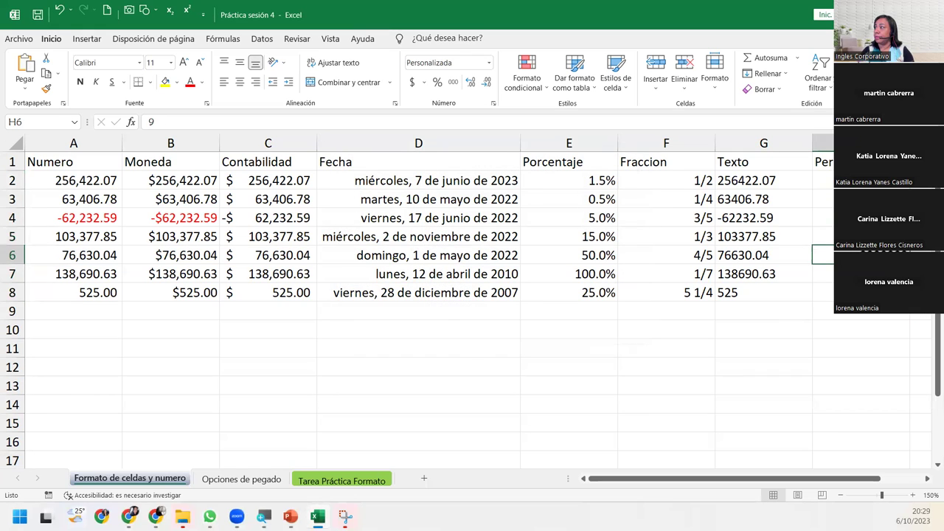
pyautogui.click(822, 274)
pyautogui.click(822, 292)
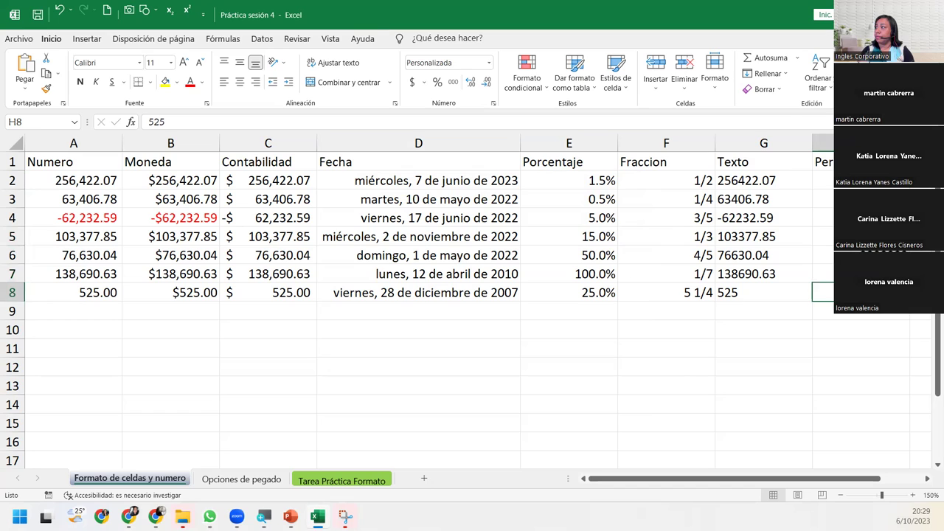
pyautogui.click(817, 337)
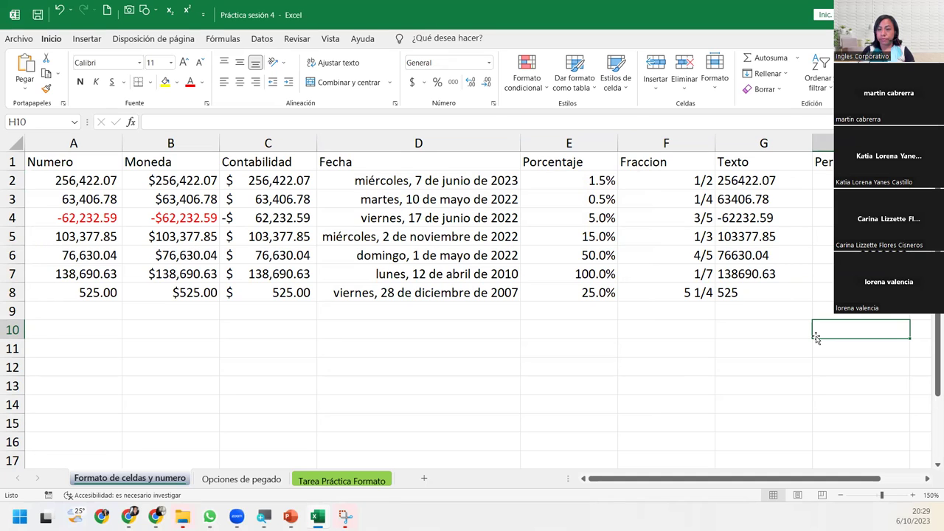
pyautogui.hotkey('ctrl', 'Up')
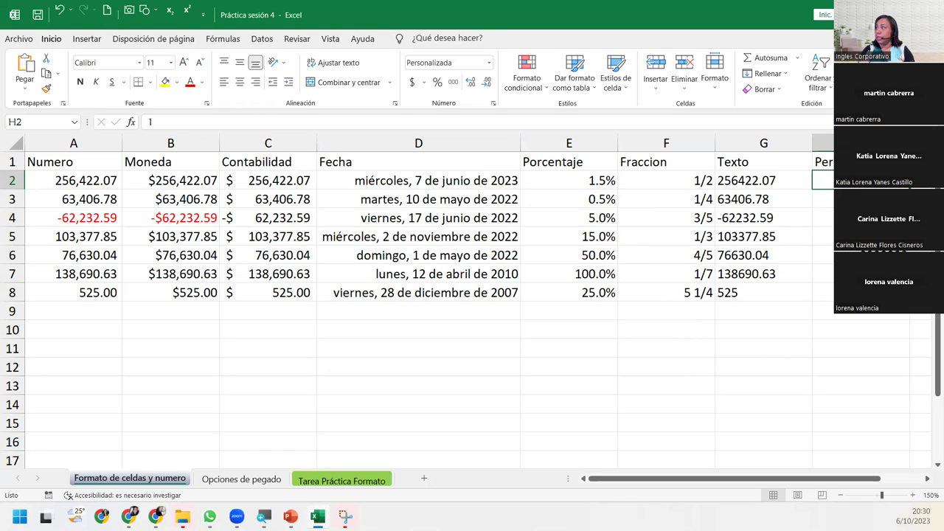
pyautogui.press('Down')
pyautogui.press('Down')
pyautogui.press('Down')
pyautogui.press('Down')
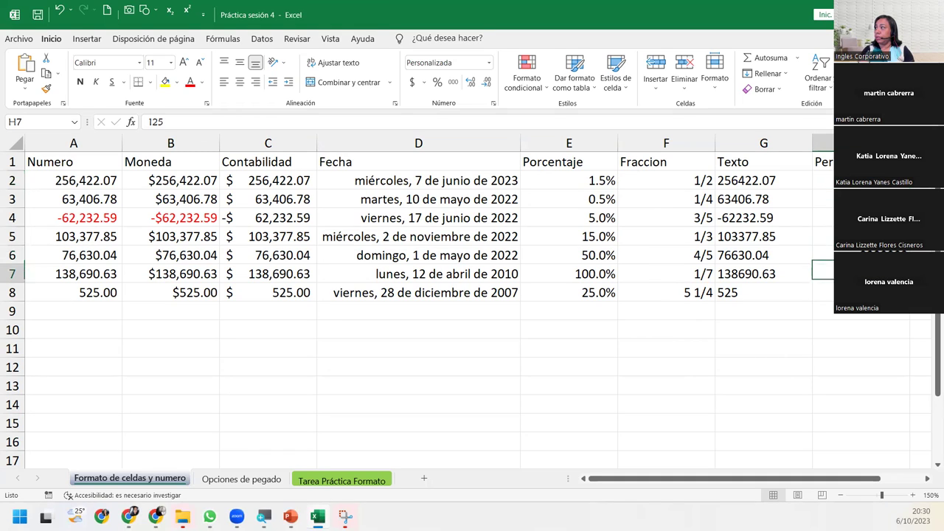
pyautogui.press('Down')
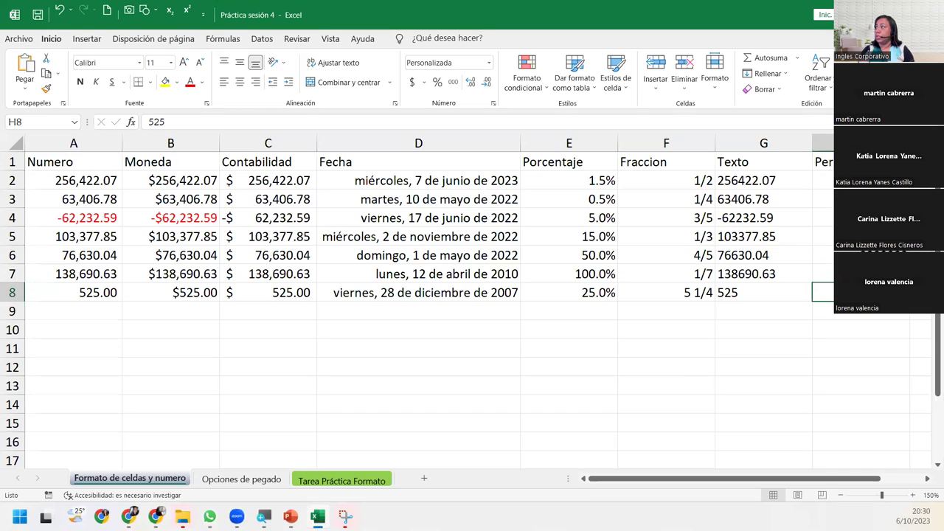
pyautogui.click(859, 180)
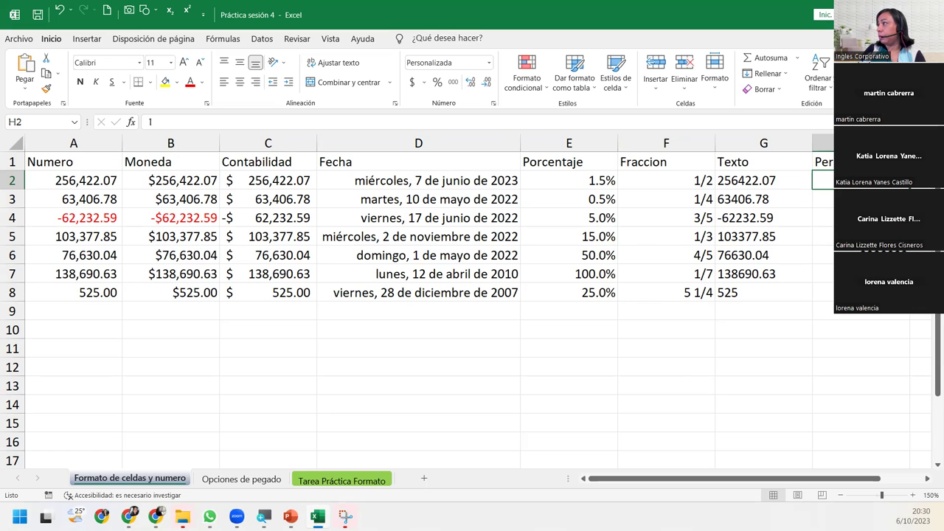
# Step: Enter 1525 in cell H5 and check the format of H2
pyautogui.click(823, 236)
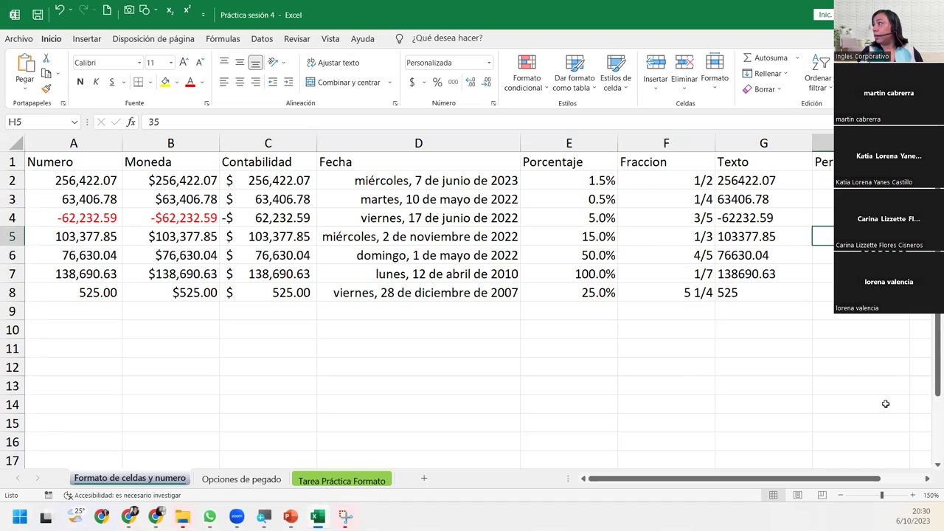
pyautogui.write('1')
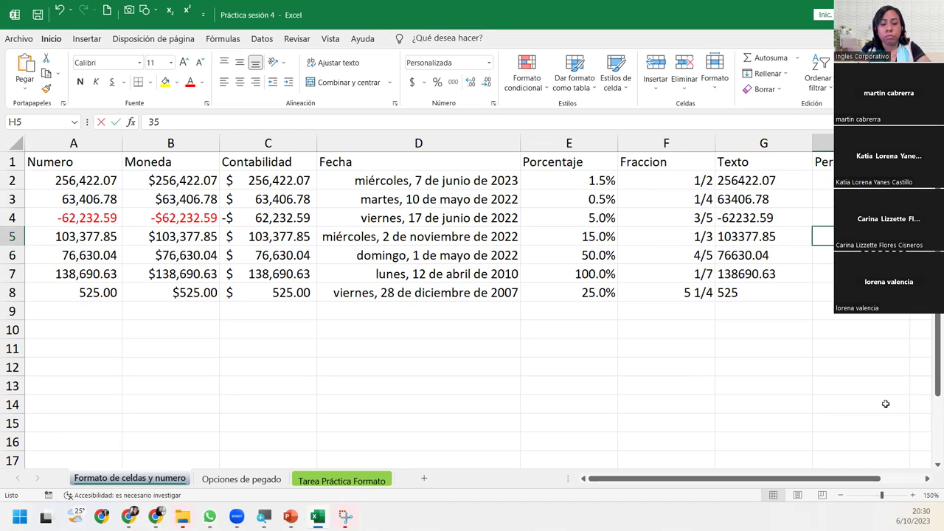
pyautogui.write('525')
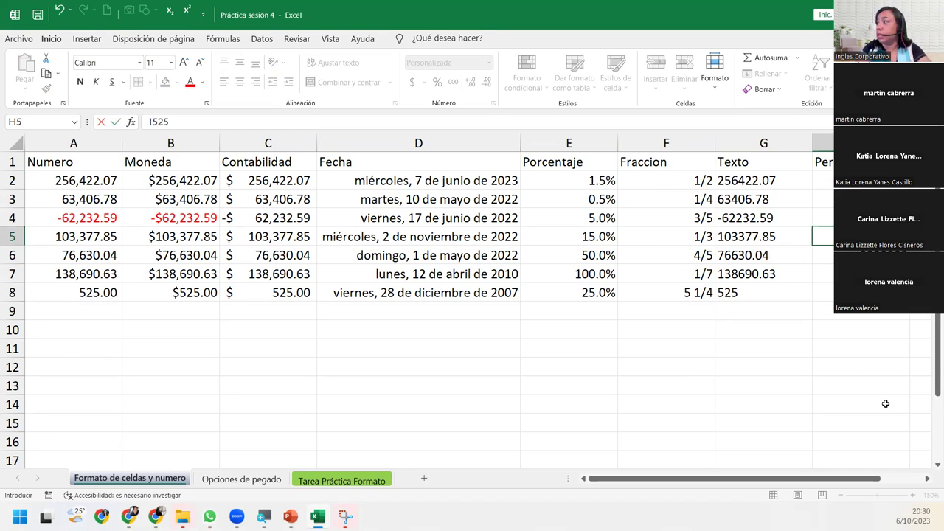
pyautogui.press('Return')
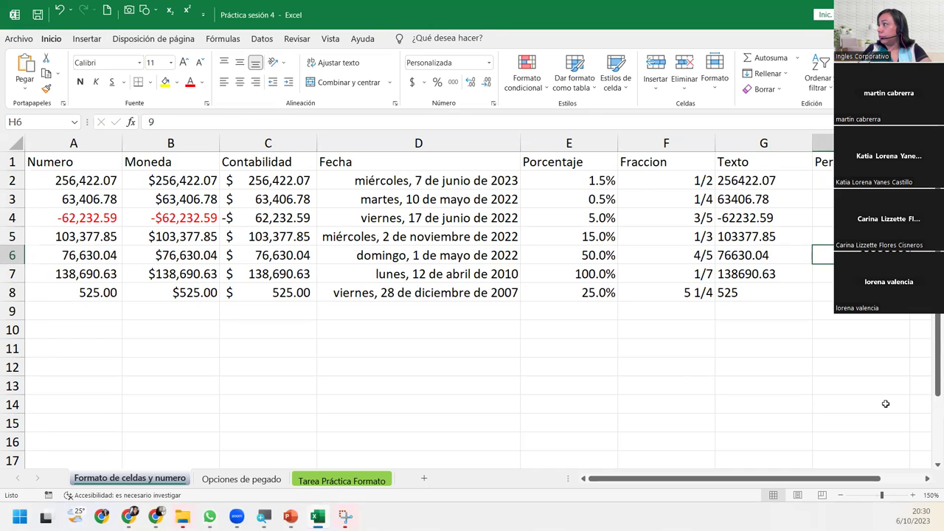
pyautogui.press('Up')
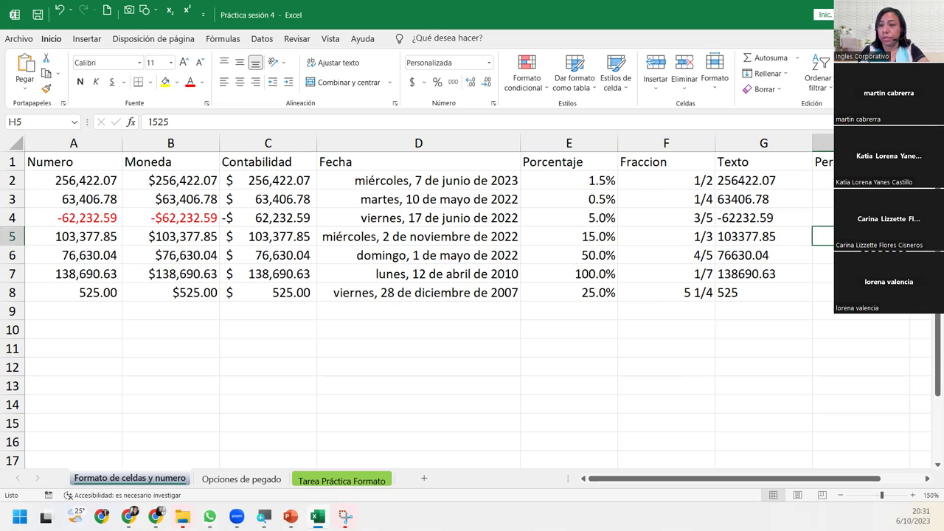
pyautogui.click(822, 180)
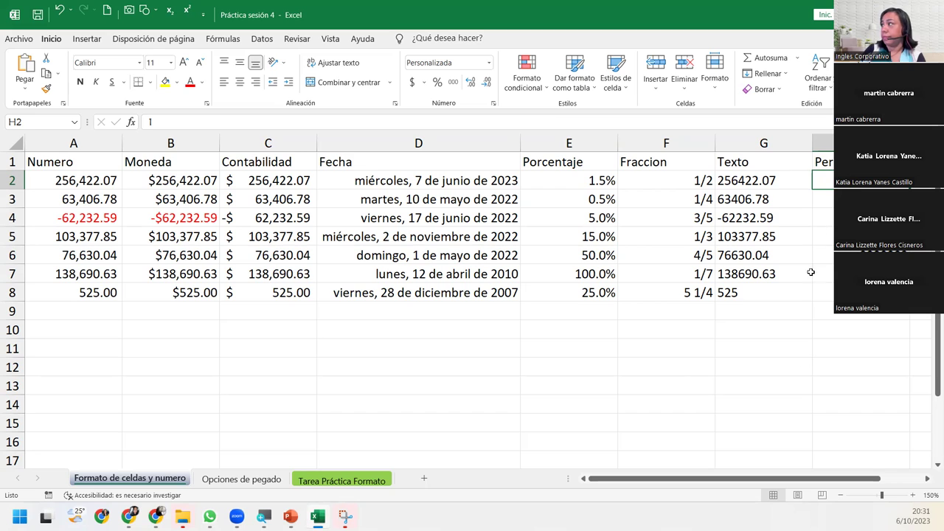
pyautogui.click(638, 344)
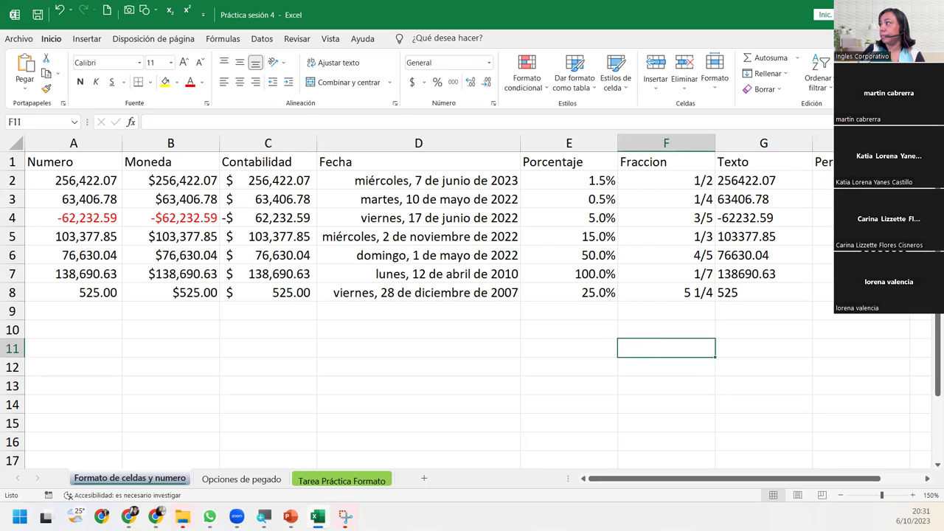
pyautogui.click(822, 180)
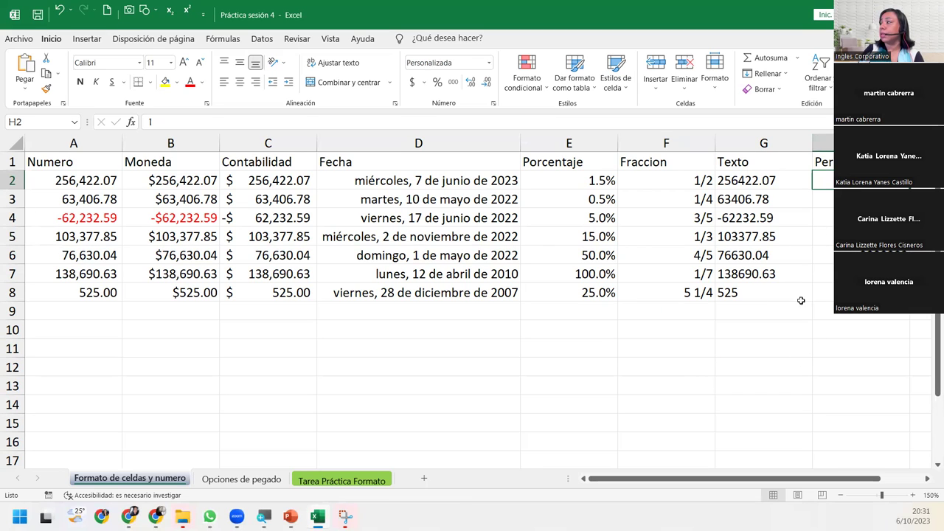
# Step: Undo the column H edits so H5 holds 35 again, then select H2:H8
pyautogui.click(855, 292)
pyautogui.click(855, 255)
pyautogui.click(855, 199)
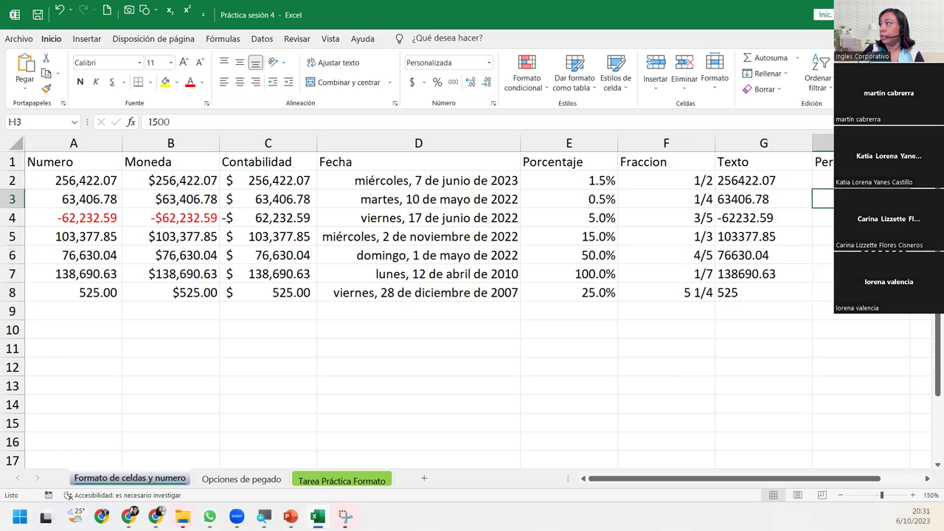
pyautogui.click(822, 180)
pyautogui.click(822, 218)
pyautogui.click(822, 255)
pyautogui.click(822, 180)
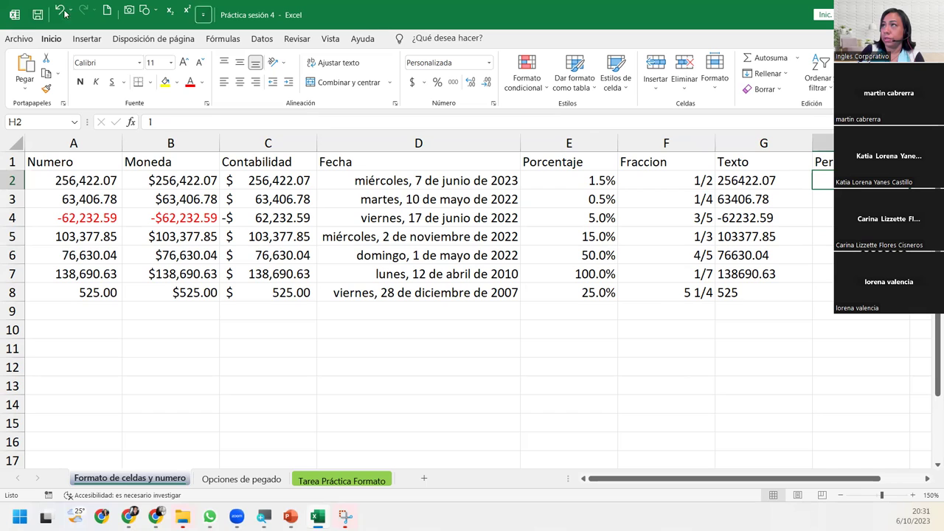
pyautogui.click(822, 236)
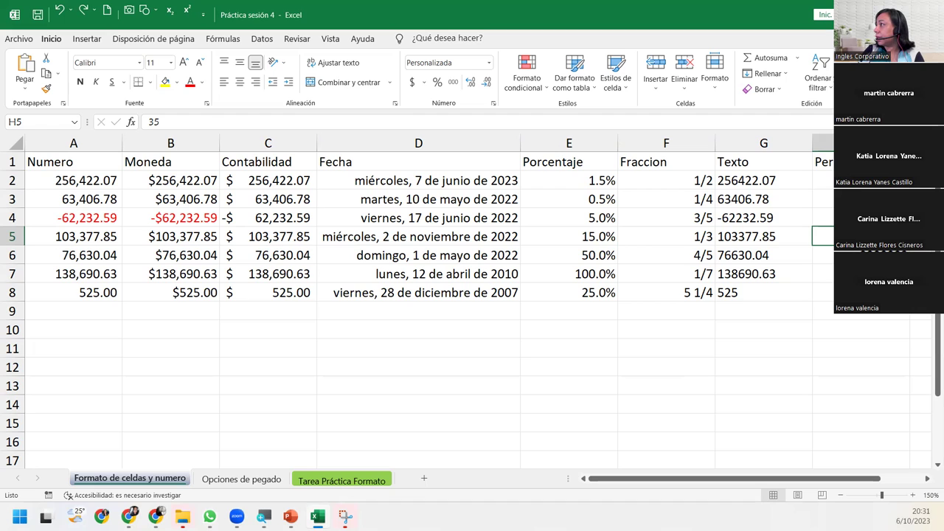
pyautogui.moveTo(822, 180); pyautogui.dragTo(822, 292)
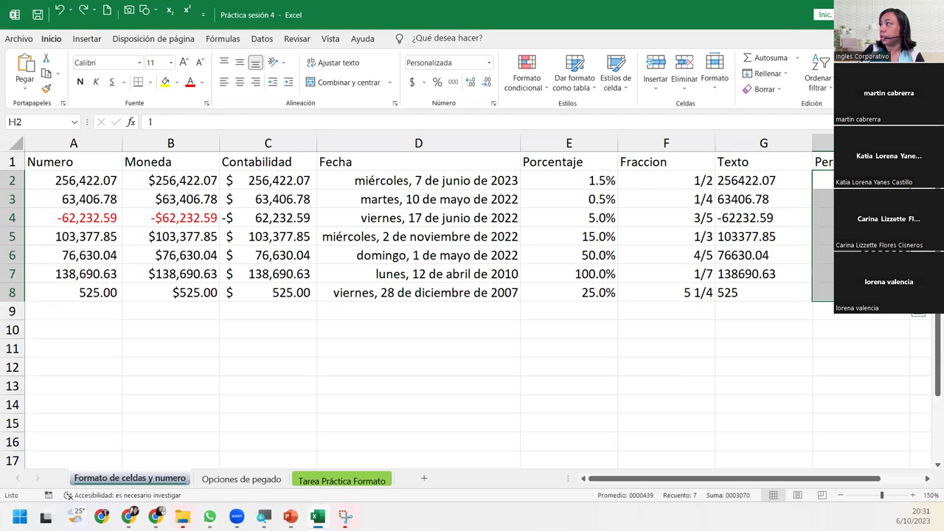
# Step: Shorten the H2:H8 custom format code from 0000000 to 0000 and check H3
pyautogui.click(493, 104)
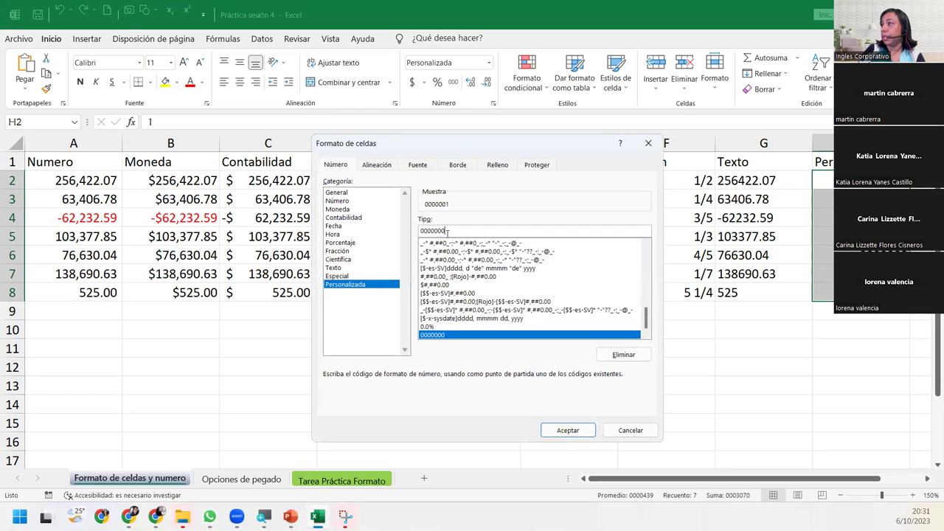
pyautogui.press('BackSpace')
pyautogui.press('BackSpace')
pyautogui.press('BackSpace')
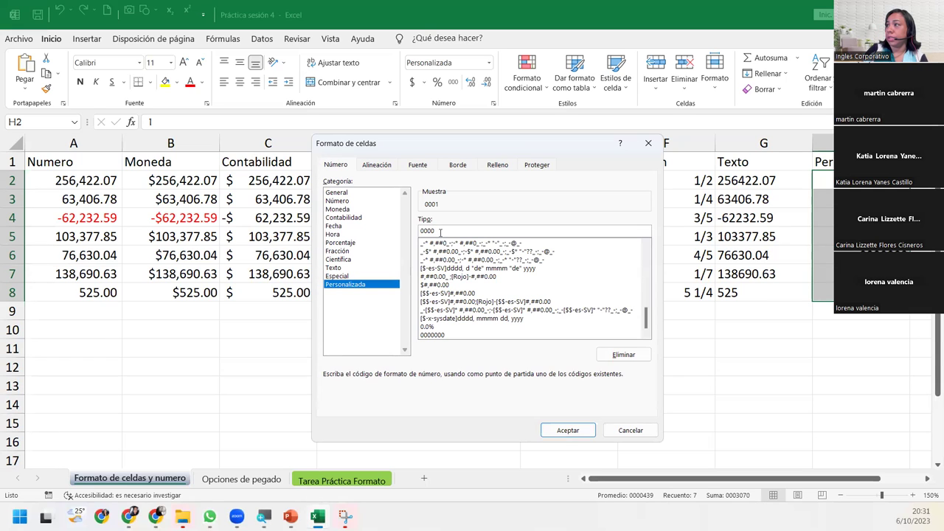
pyautogui.click(583, 428)
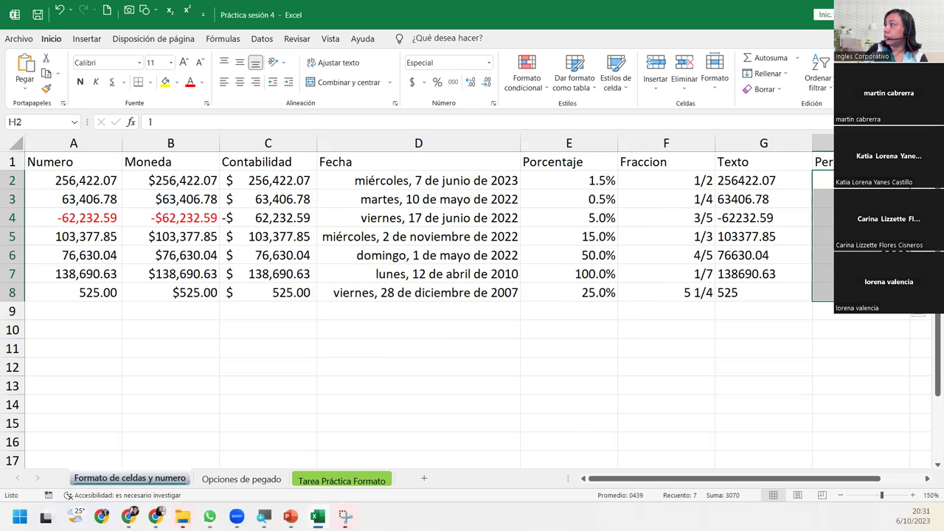
pyautogui.click(822, 199)
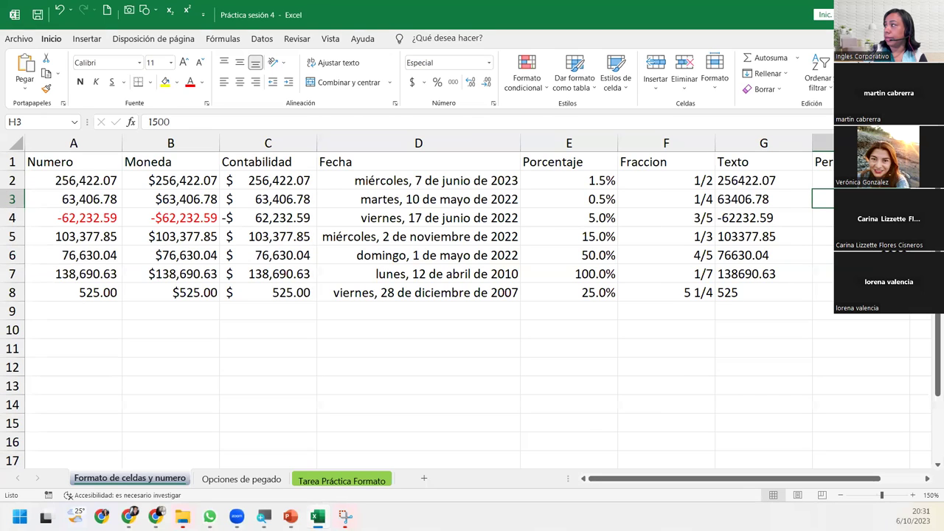
pyautogui.press('Down')
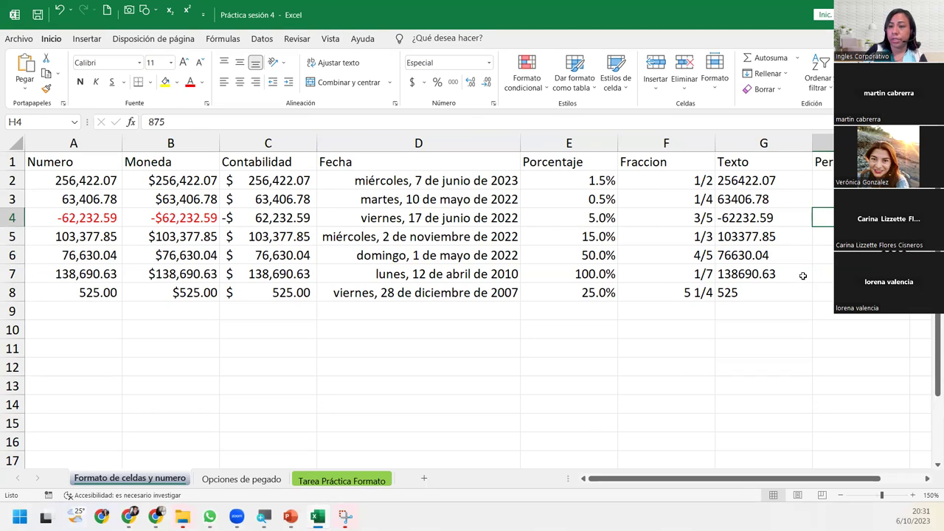
pyautogui.press('Down')
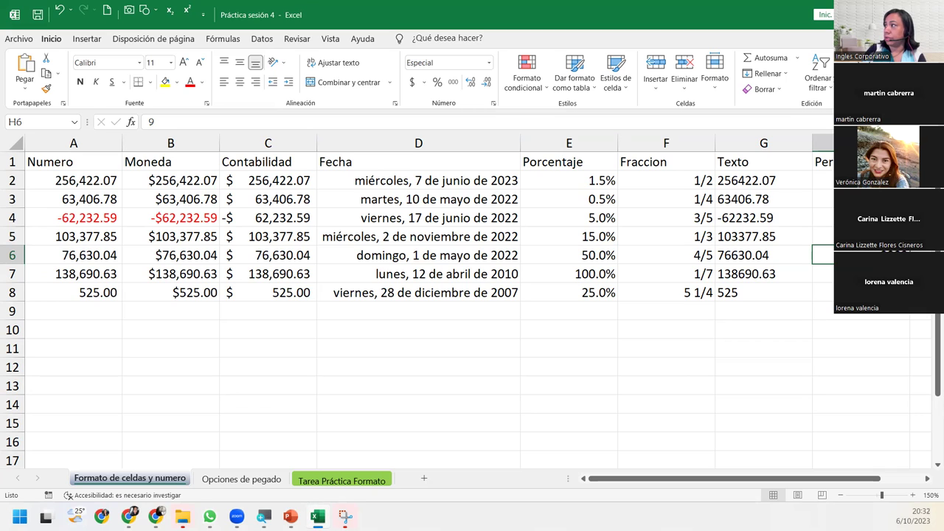
pyautogui.click(822, 180)
pyautogui.press('Down')
pyautogui.press('Down')
pyautogui.press('Down')
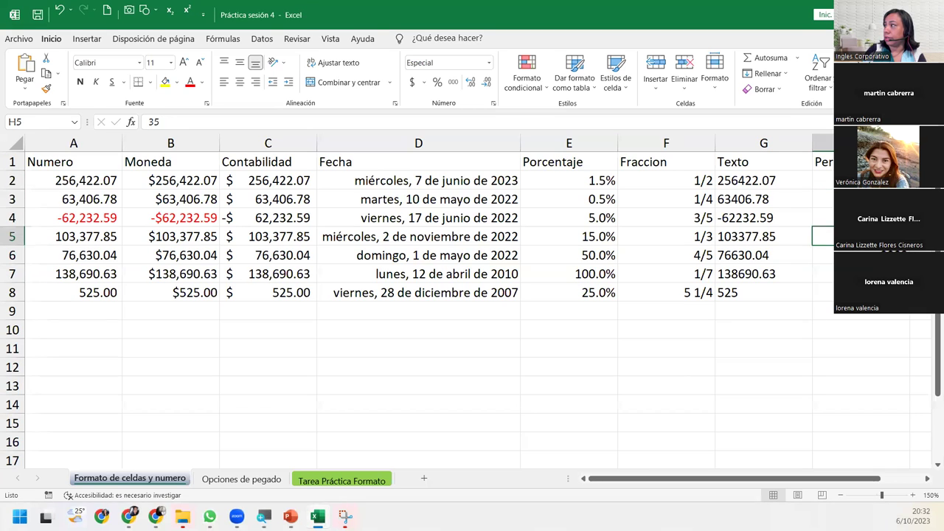
pyautogui.press('Down')
pyautogui.press('Down')
pyautogui.press('Down')
pyautogui.press('Up')
pyautogui.press('Up')
pyautogui.press('Up')
pyautogui.press('Up')
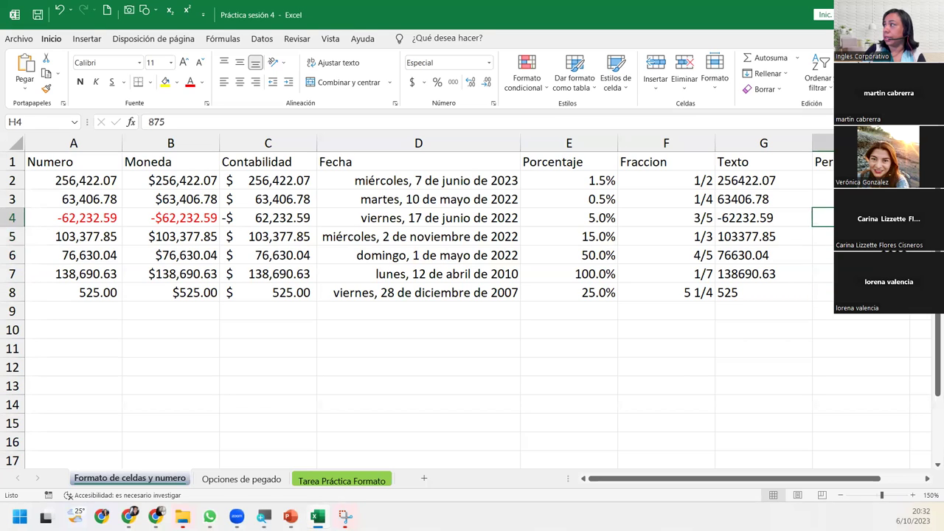
pyautogui.press('Up')
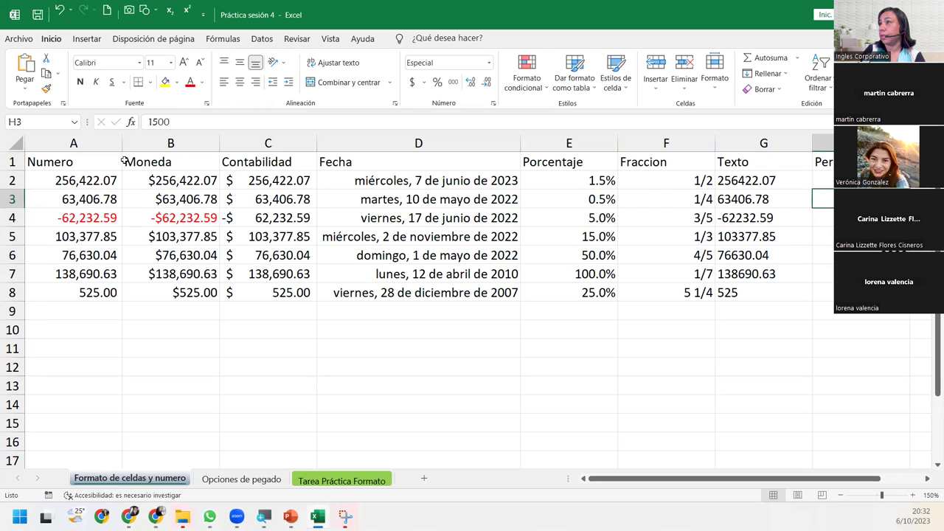
# Step: Zoom the sheet out to 140% and select the header row A1:H1
pyautogui.click(841, 496)
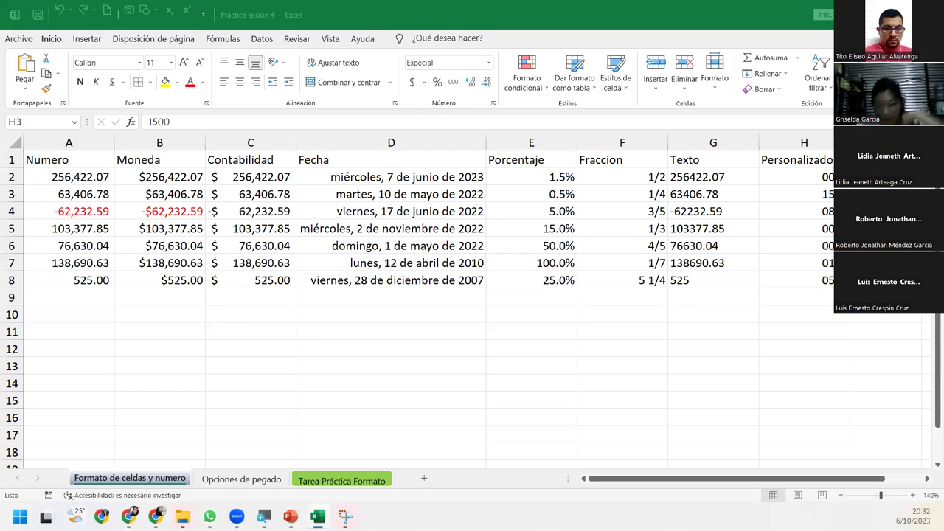
pyautogui.click(821, 257)
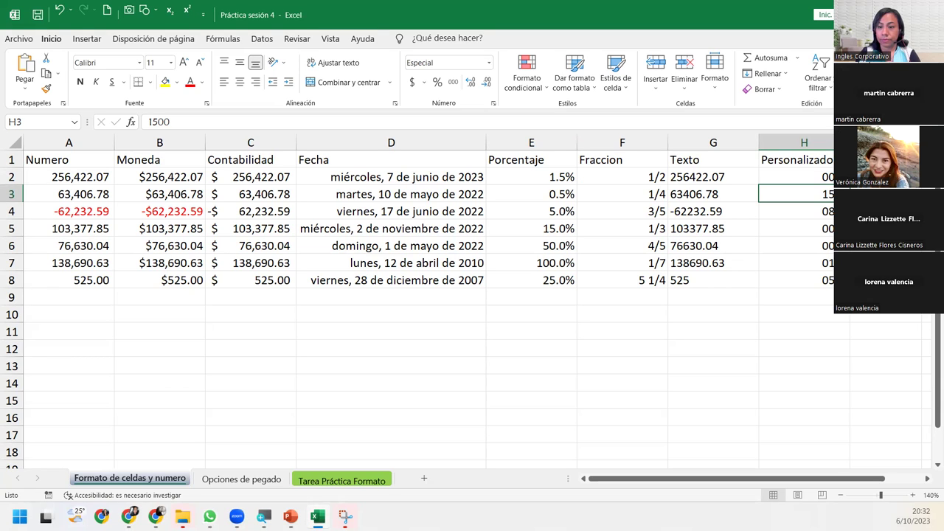
pyautogui.click(79, 203)
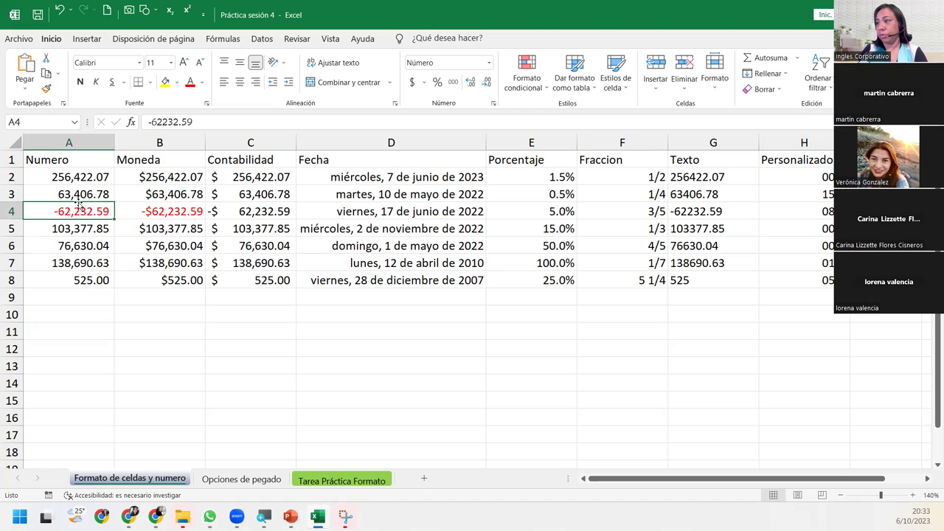
pyautogui.click(74, 160)
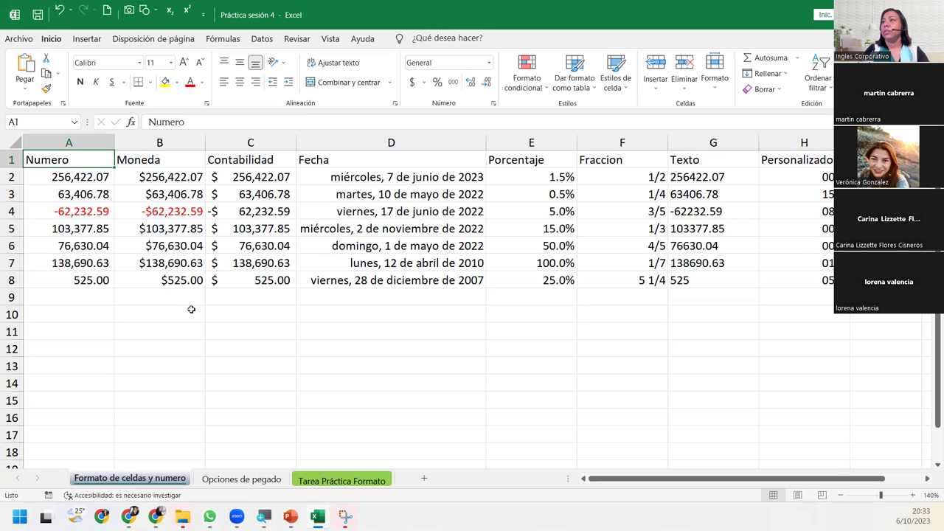
pyautogui.hotkey('ctrl', 'shift', 'Right')
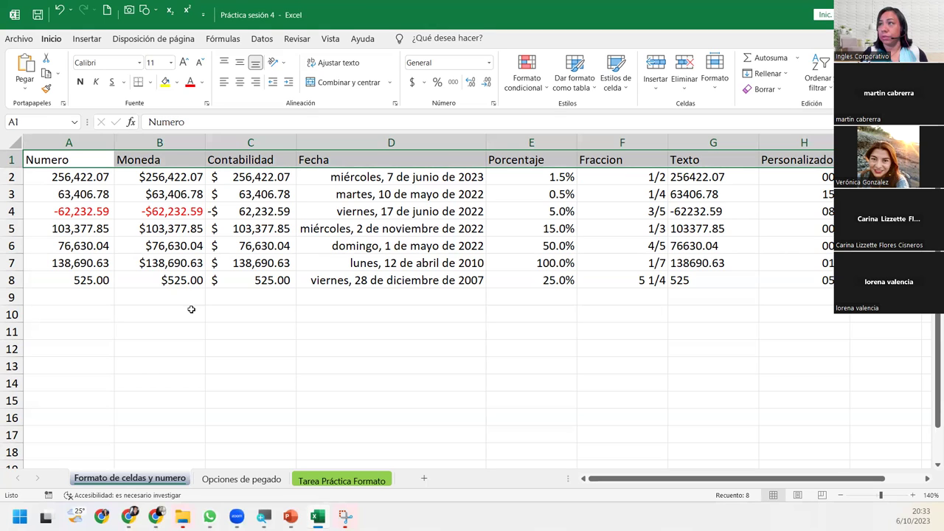
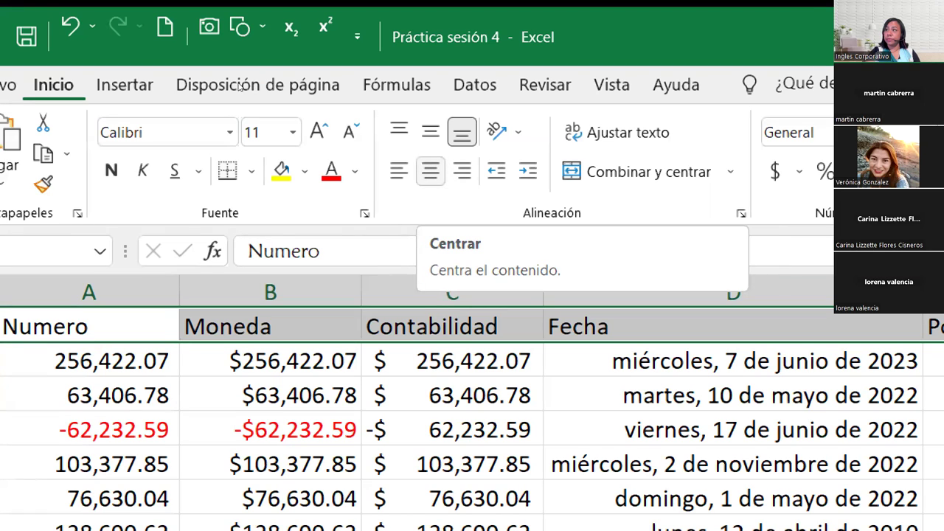
# Step: Centre the Numero, Moneda, Contabilidad, Fecha… header labels horizontally and vertically in their cells
pyautogui.click(430, 171)
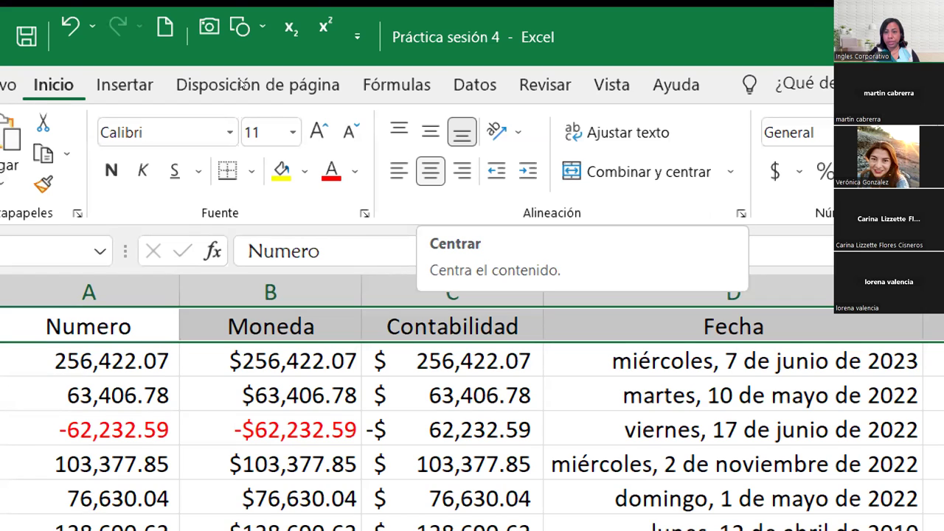
pyautogui.click(430, 170)
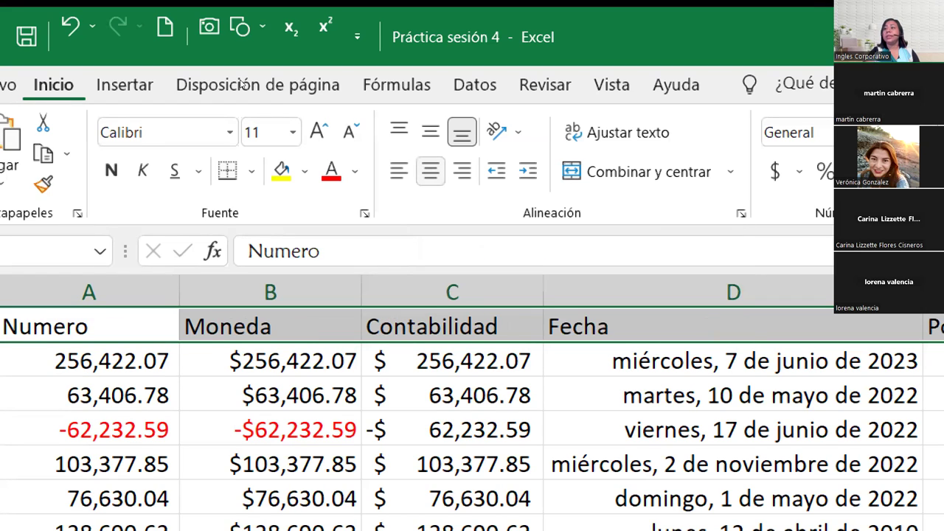
pyautogui.click(429, 170)
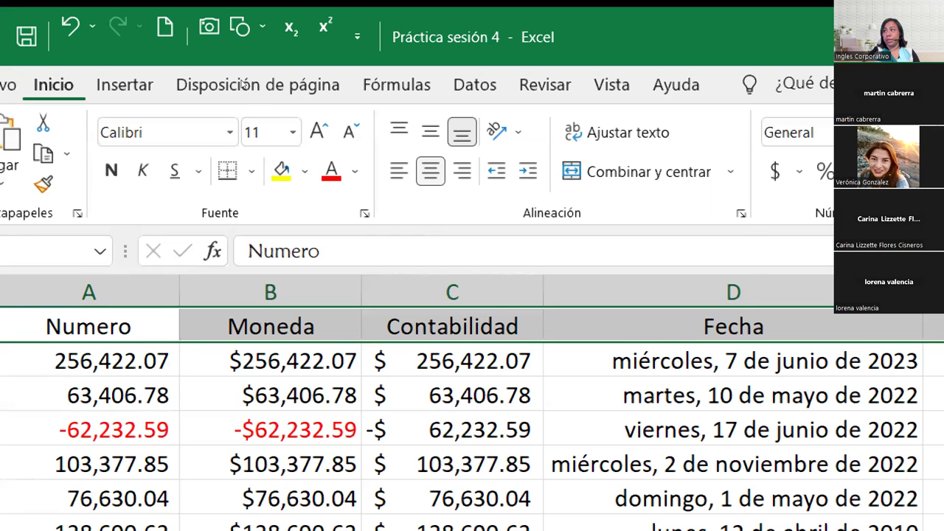
pyautogui.press('Up')
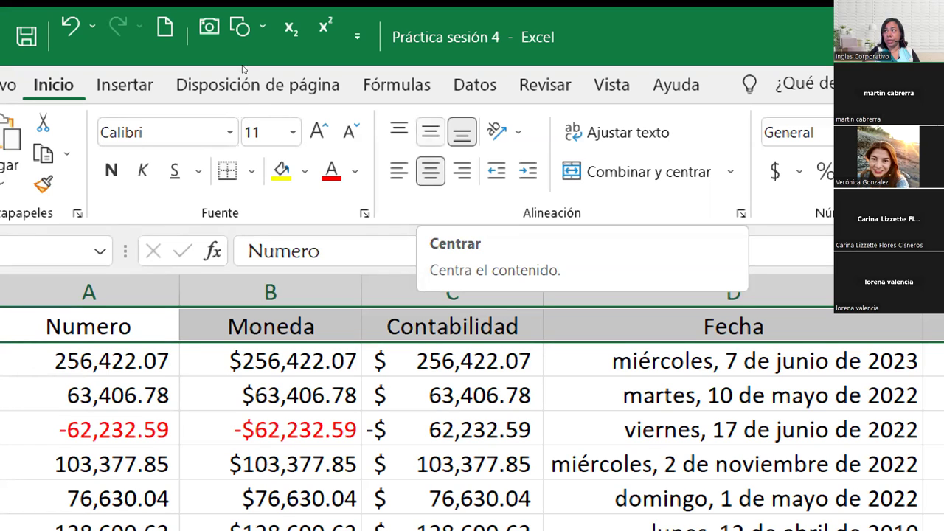
pyautogui.press('Return')
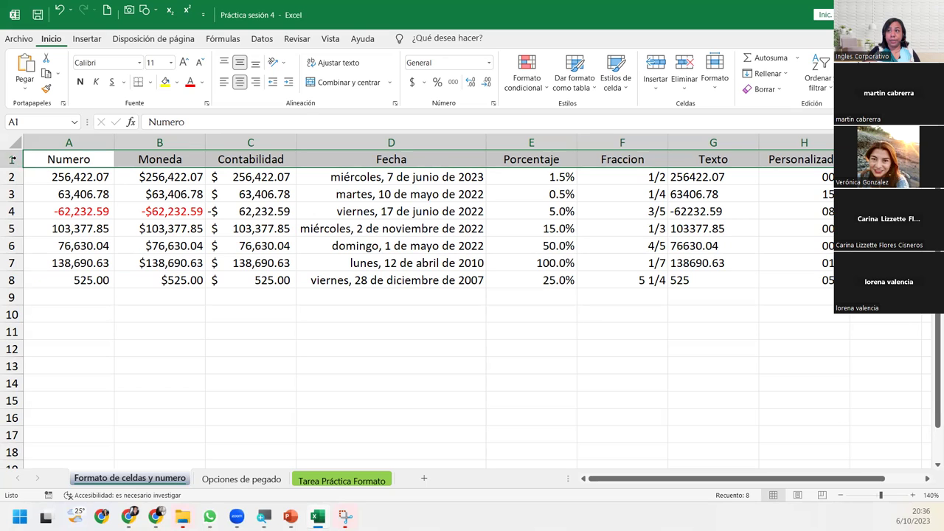
# Step: Give row 1 a larger height through Alto de fila, then select the header row A1:H1
pyautogui.rightClick(13, 158)
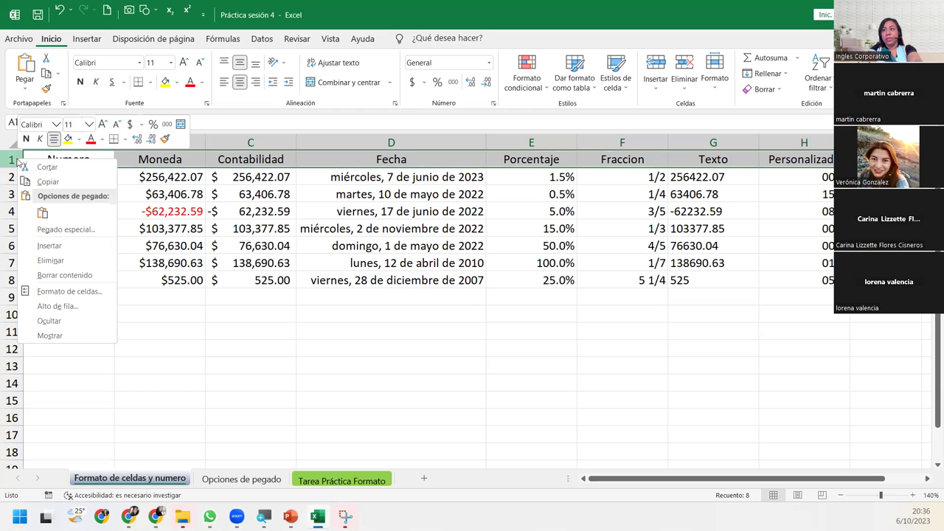
pyautogui.press('a')
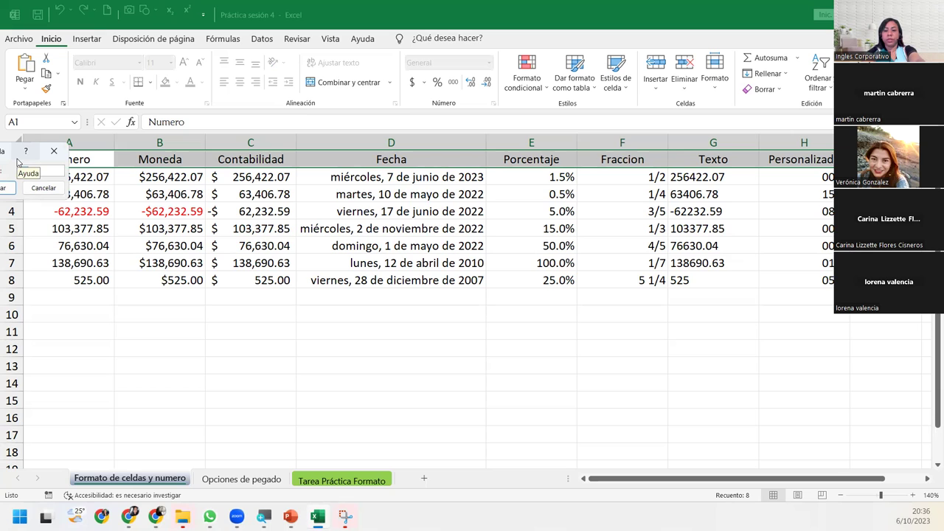
pyautogui.click(5, 188)
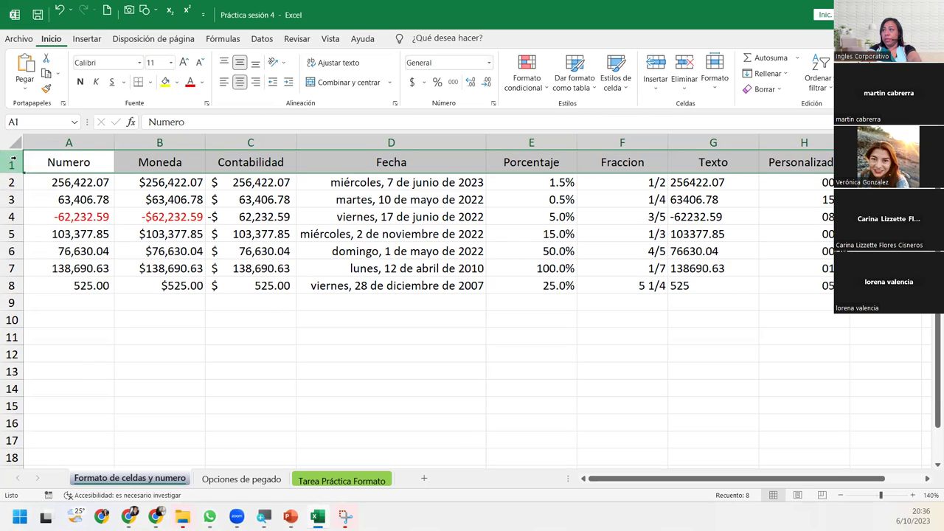
pyautogui.click(71, 161)
pyautogui.hotkey('ctrl', 'shift', 'Right')
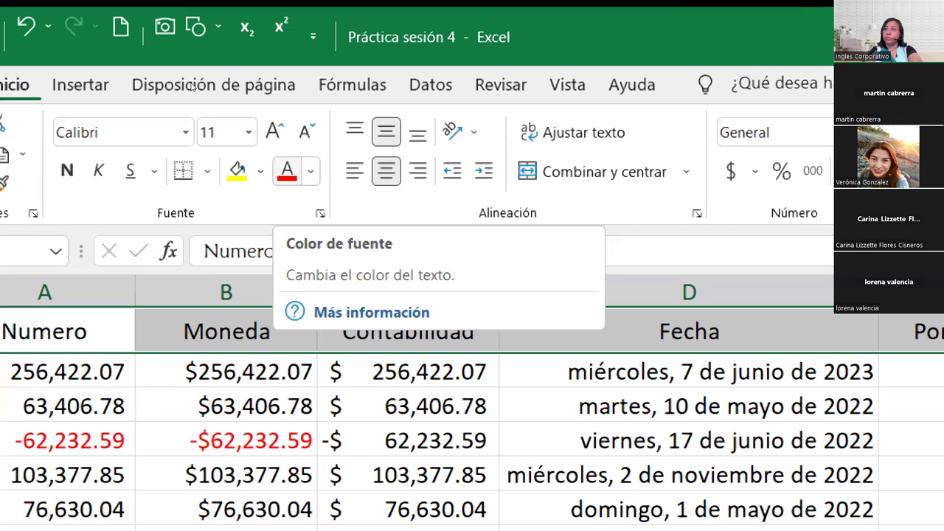
# Step: Set the selected header labels' font colour to Azul
pyautogui.click(310, 171)
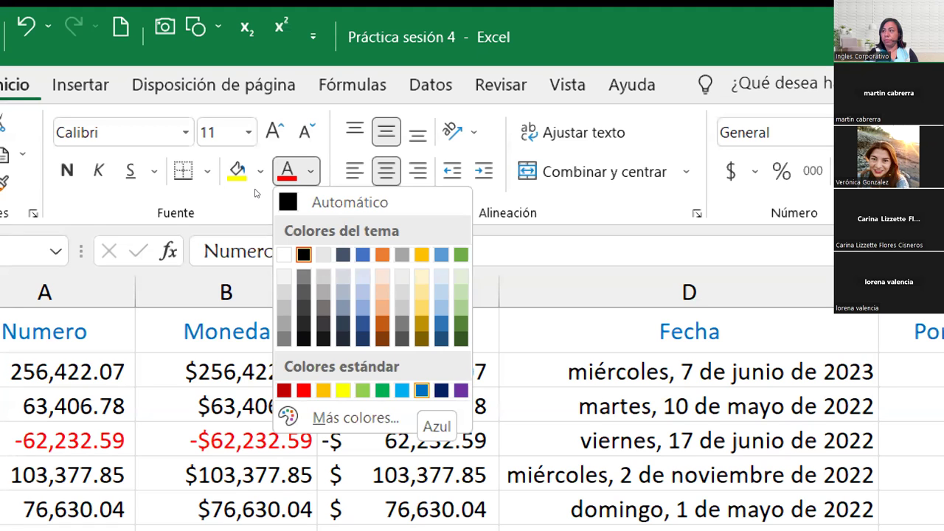
pyautogui.press('Return')
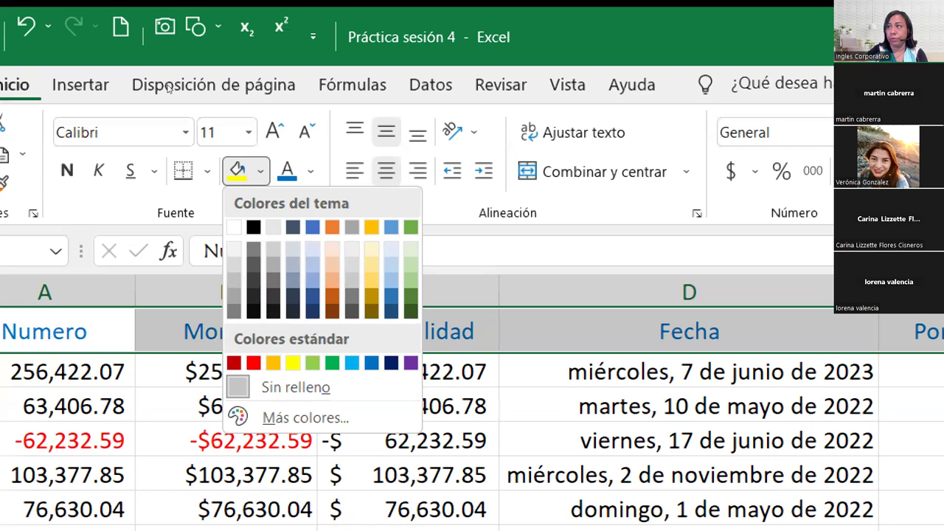
# Step: Fill the header row with a light blue theme colour
pyautogui.press('Left')
pyautogui.press('Return')
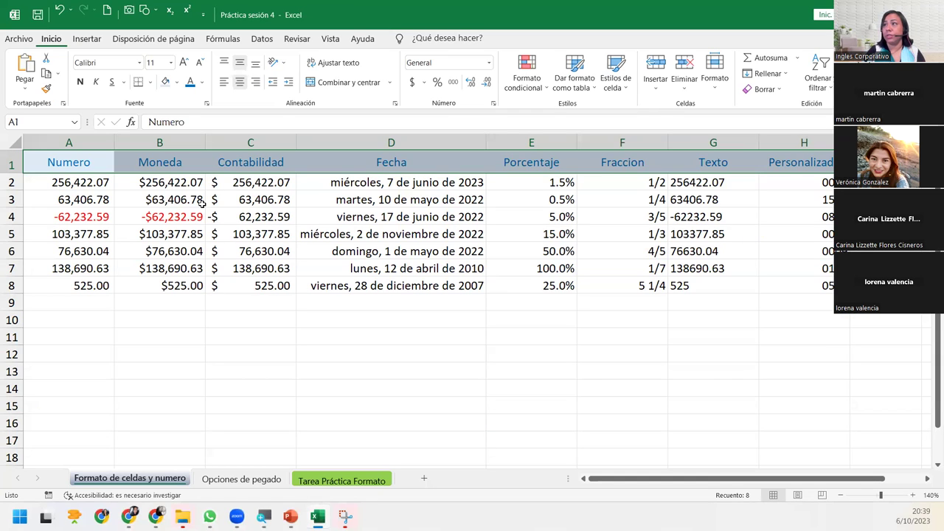
pyautogui.click(201, 204)
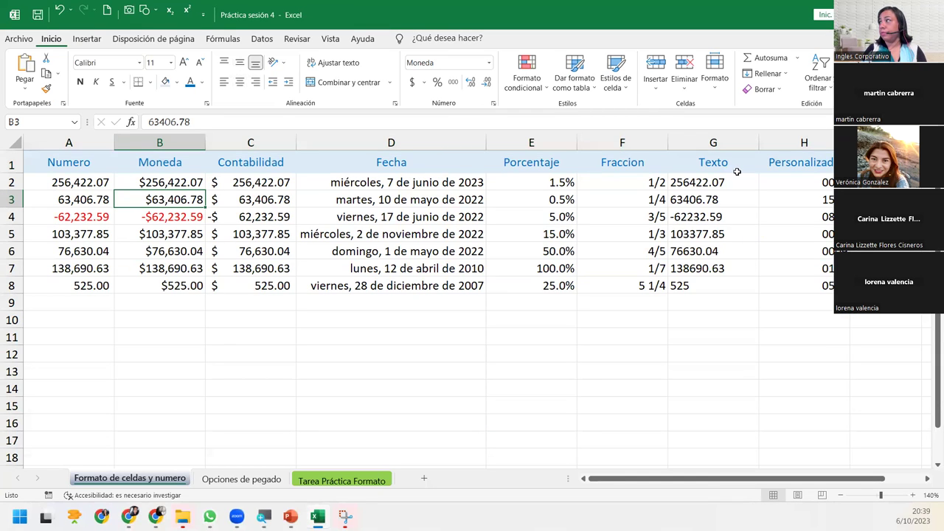
pyautogui.click(47, 161)
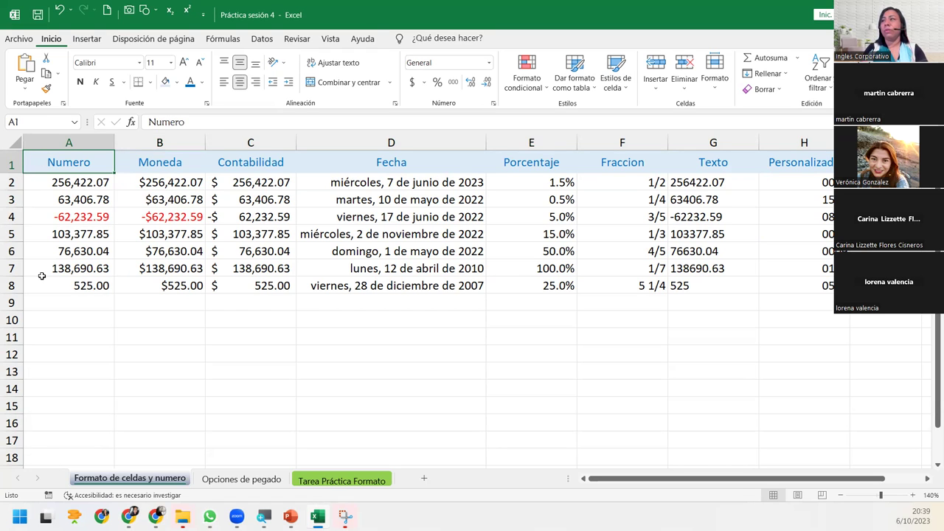
pyautogui.hotkey('ctrl', 'shift', 'Right')
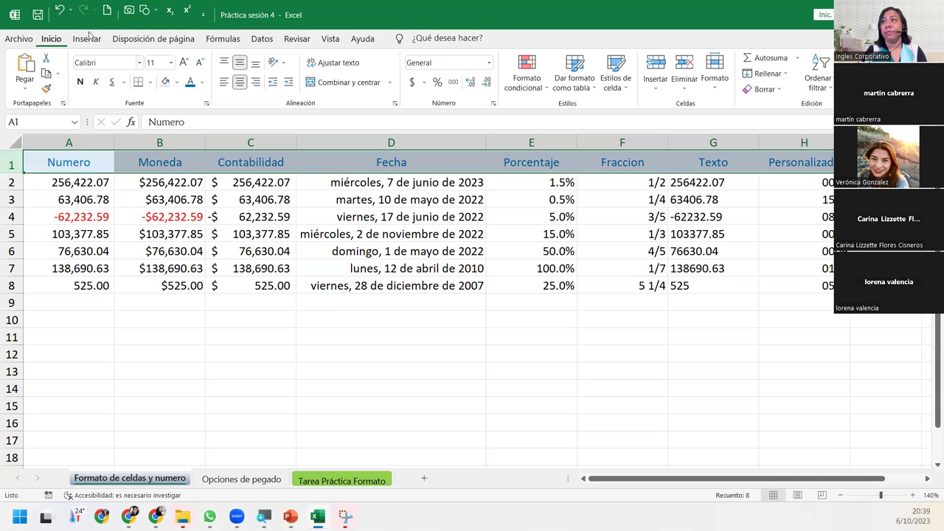
pyautogui.click(78, 163)
pyautogui.hotkey('ctrl', 'shift', 'Right')
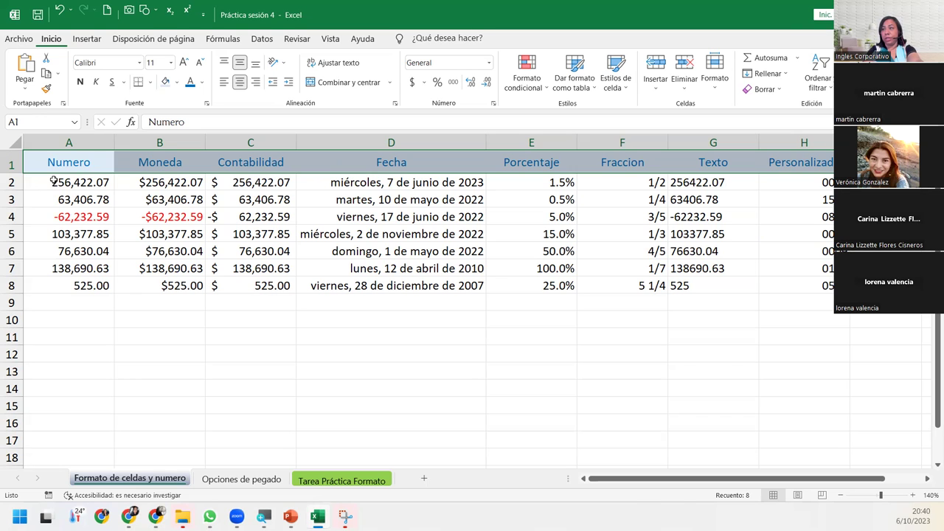
# Step: Select the data block A2:H8 and bring up the Bordes options
pyautogui.moveTo(53, 179); pyautogui.dragTo(805, 276)
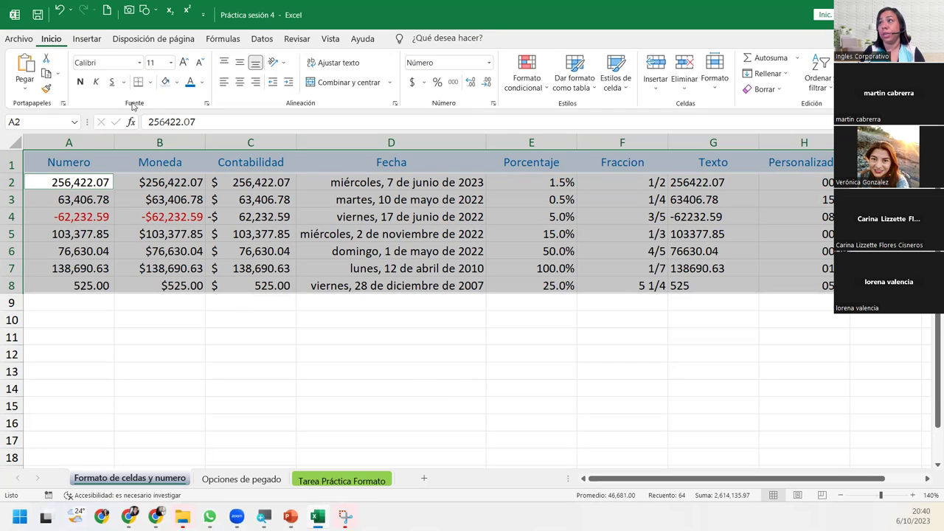
pyautogui.click(150, 81)
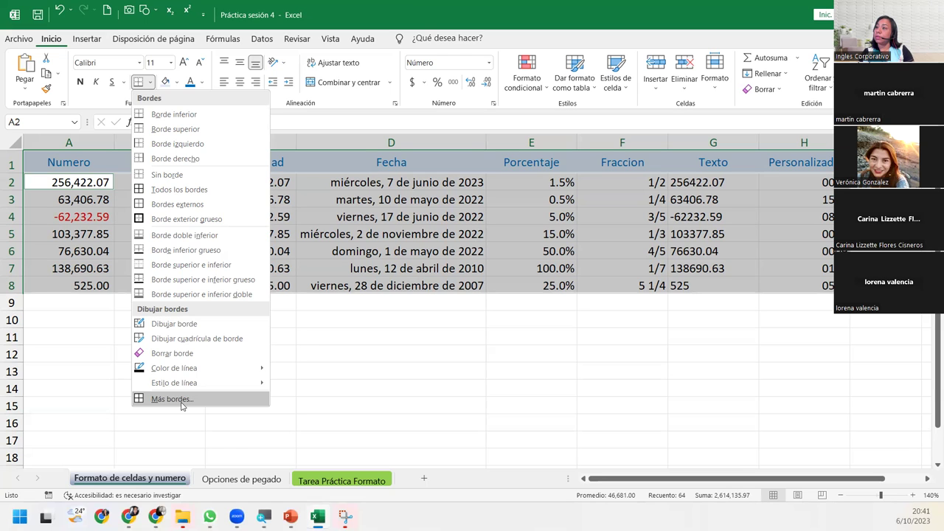
# Step: Choose Más bordes… to reach the Borde settings for A2:H8
pyautogui.click(181, 401)
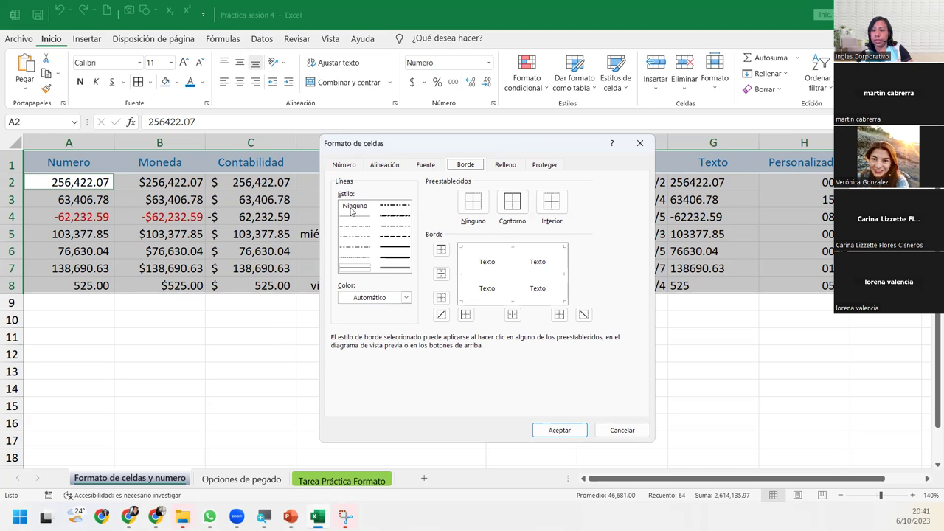
# Step: Set the border line to the double-line style in Azul
pyautogui.click(396, 268)
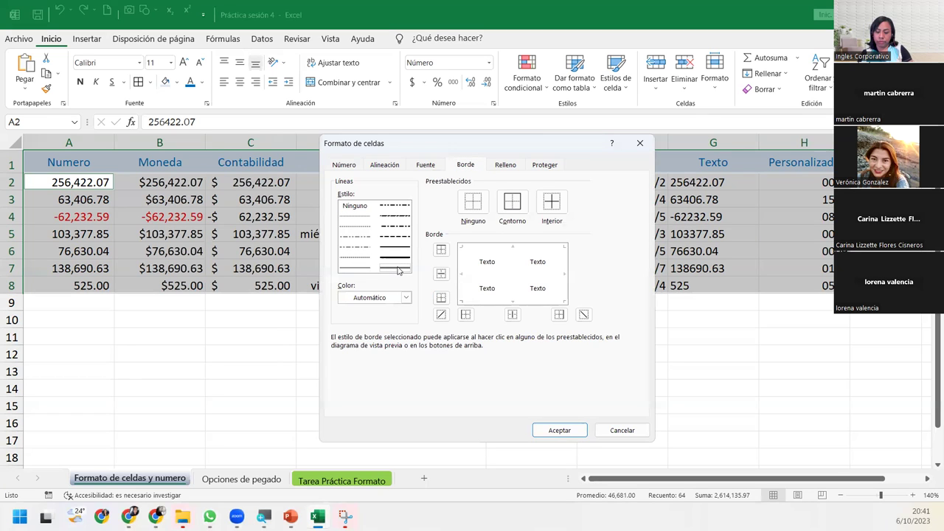
pyautogui.click(398, 271)
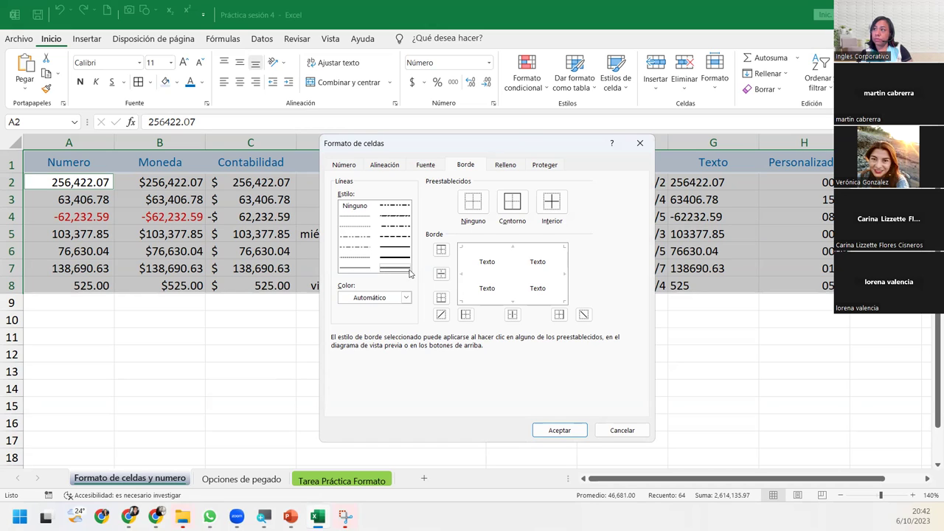
pyautogui.click(405, 298)
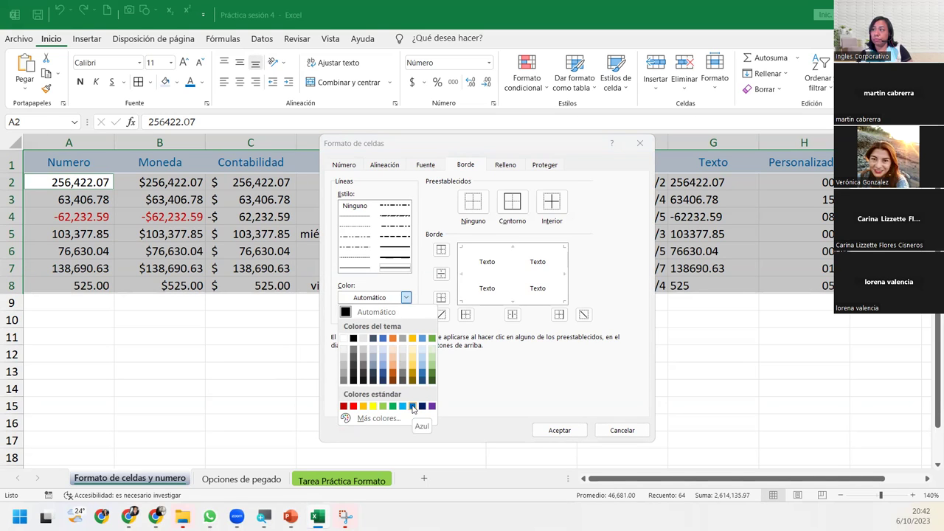
pyautogui.click(413, 407)
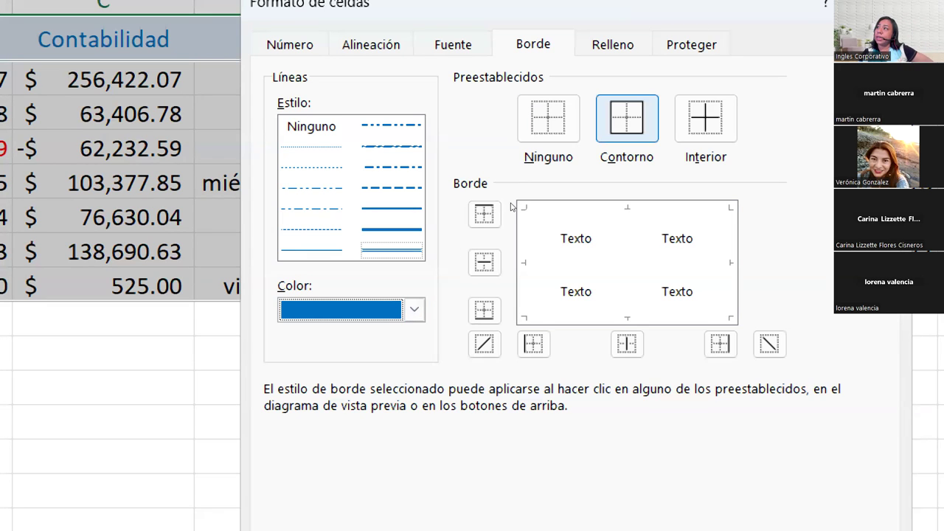
# Step: Apply the blue double-line Contorno outline and pick a dotted style for inner lines
pyautogui.hotkey('alt', 'o')
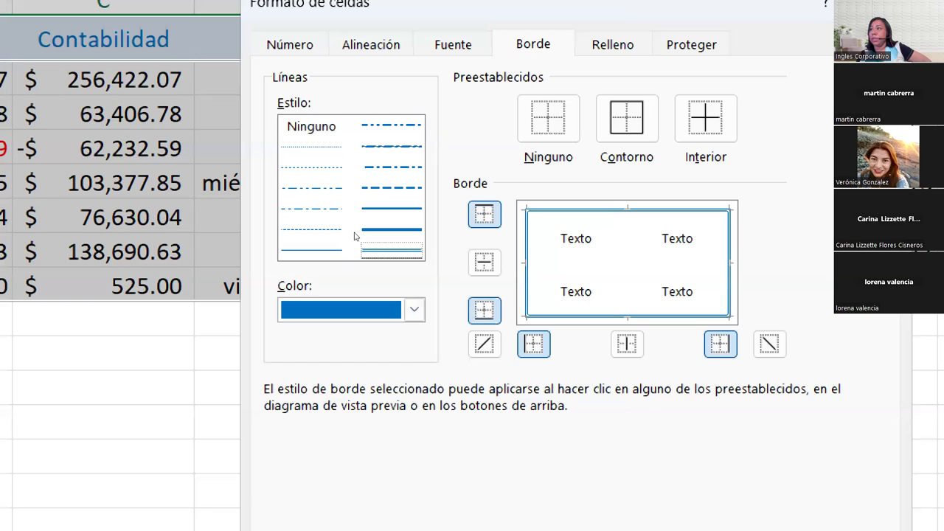
pyautogui.click(311, 168)
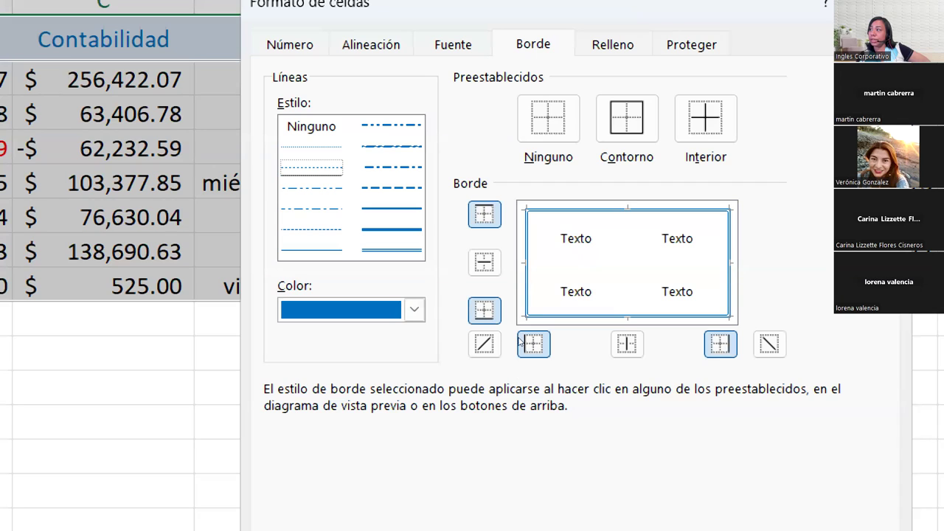
# Step: Add dotted blue vertical lines between the columns and accept the borders
pyautogui.press('space')
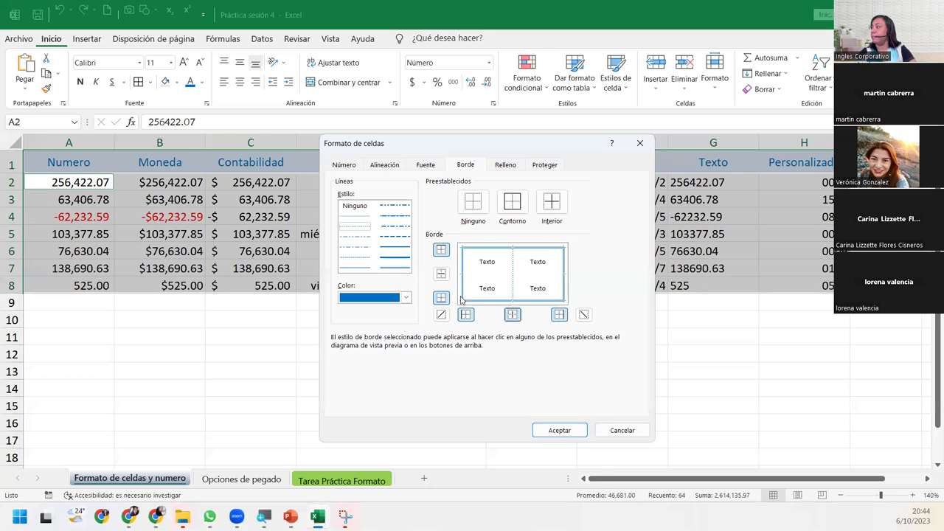
pyautogui.click(560, 431)
# Step: Deselect the table and zoom the sheet in to 250% on the bordered block
pyautogui.click(276, 334)
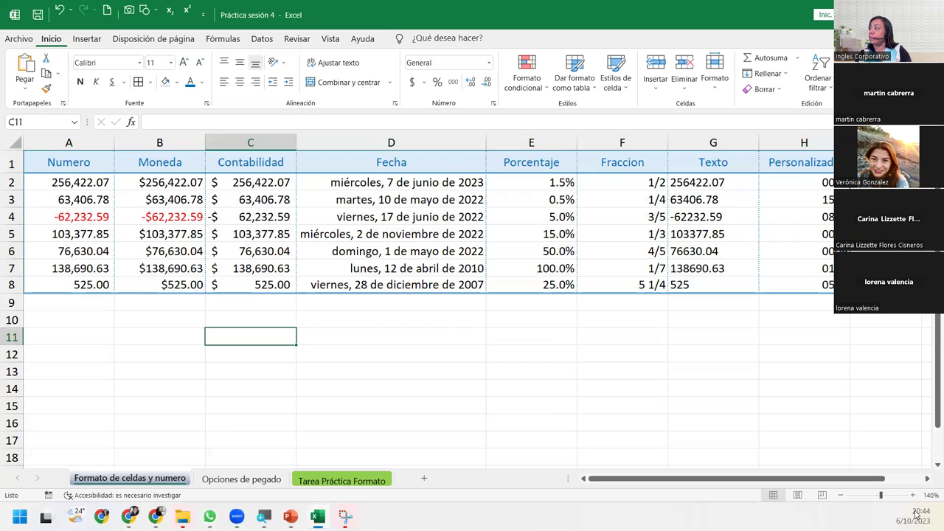
pyautogui.click(912, 495)
pyautogui.click(913, 495)
pyautogui.click(913, 495)
pyautogui.click(913, 495)
pyautogui.click(912, 495)
pyautogui.click(913, 494)
pyautogui.click(912, 495)
pyautogui.click(912, 494)
pyautogui.click(912, 495)
pyautogui.click(912, 495)
pyautogui.click(912, 494)
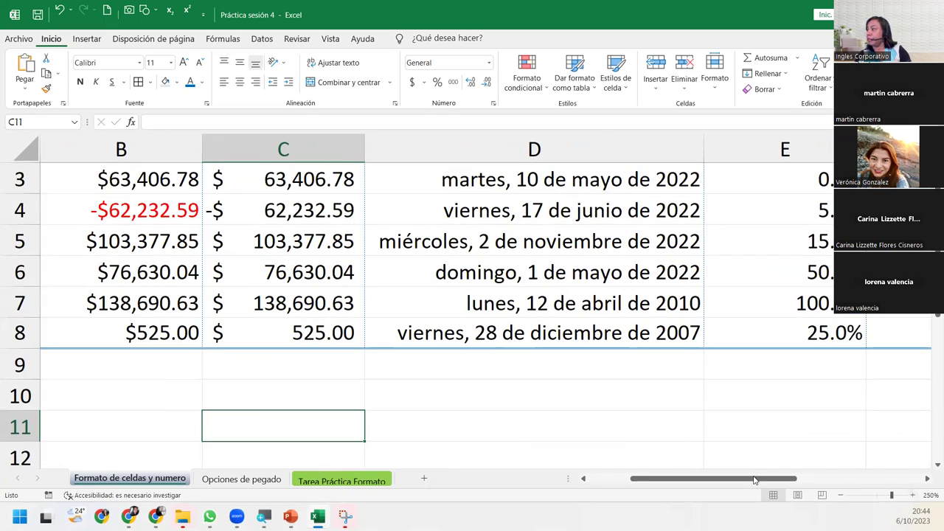
pyautogui.moveTo(753, 479); pyautogui.dragTo(711, 480)
pyautogui.scroll(1, 590, 354)
pyautogui.scroll(1, 590, 354)
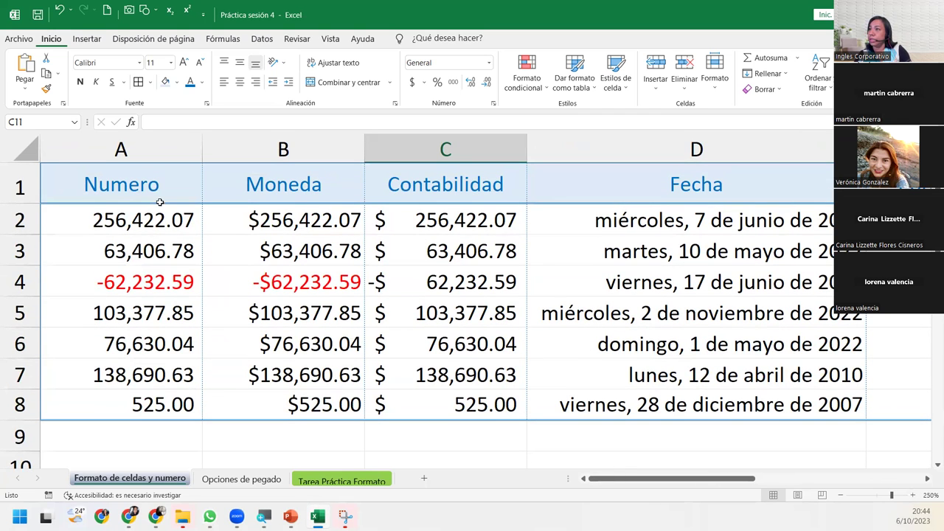
# Step: Inspect the Numero and Moneda header cells and Numero values, including 525.00
pyautogui.click(93, 180)
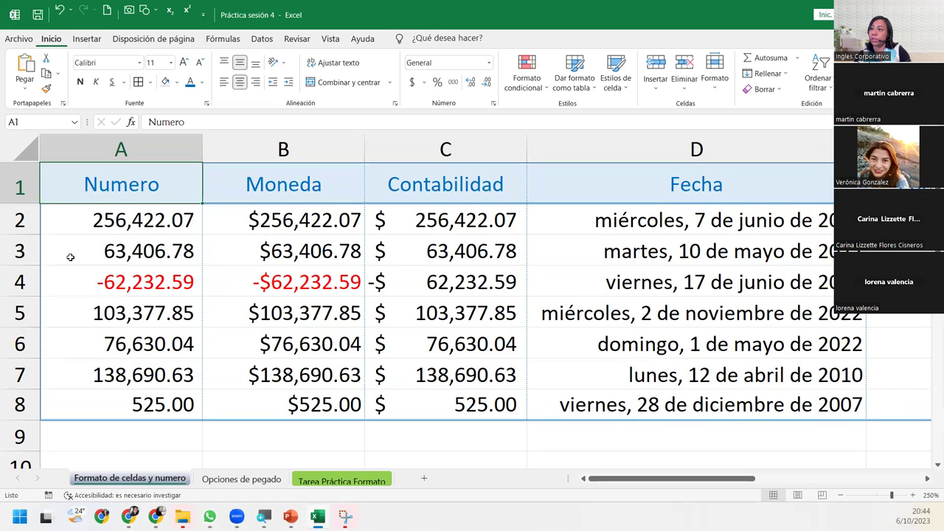
pyautogui.click(66, 402)
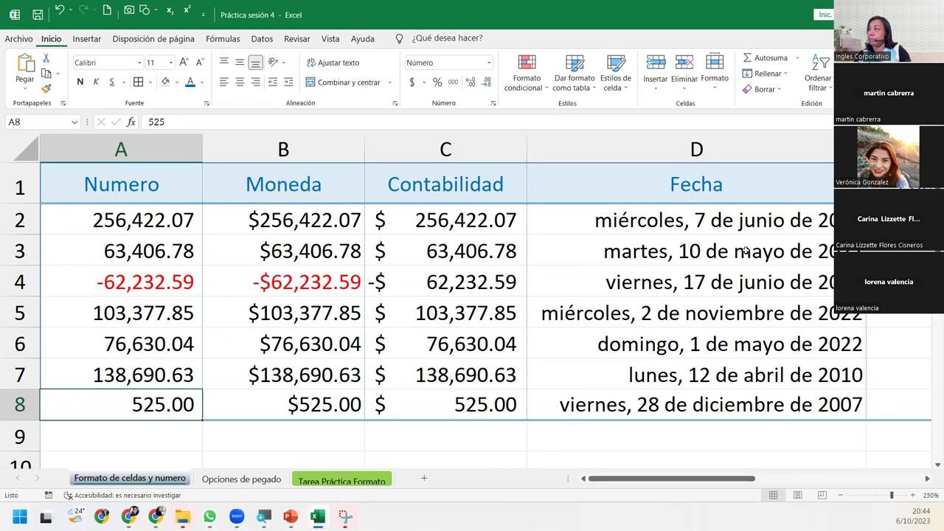
pyautogui.click(66, 183)
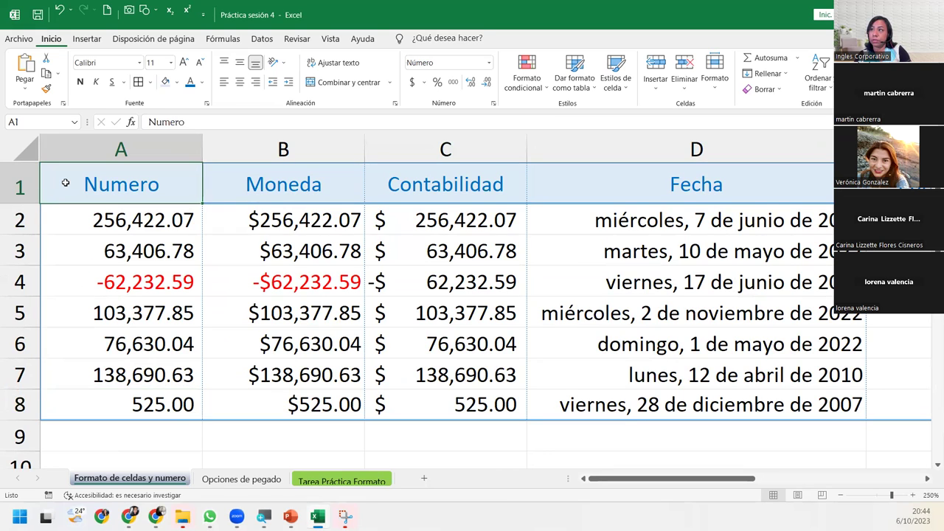
pyautogui.click(221, 178)
pyautogui.click(139, 180)
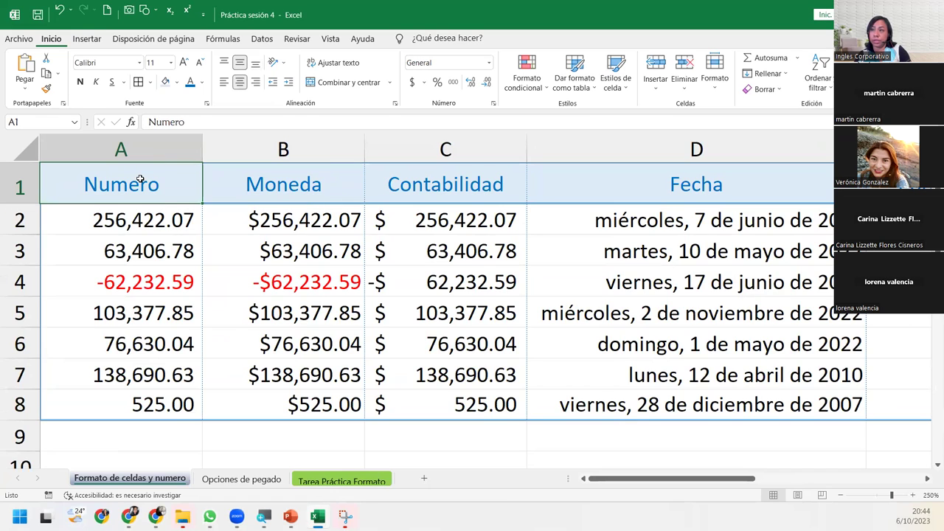
pyautogui.click(132, 222)
# Step: Compare formats of -62,232.59 and the Moneda, Contabilidad and Fecha values
pyautogui.click(146, 278)
pyautogui.click(244, 329)
pyautogui.click(398, 313)
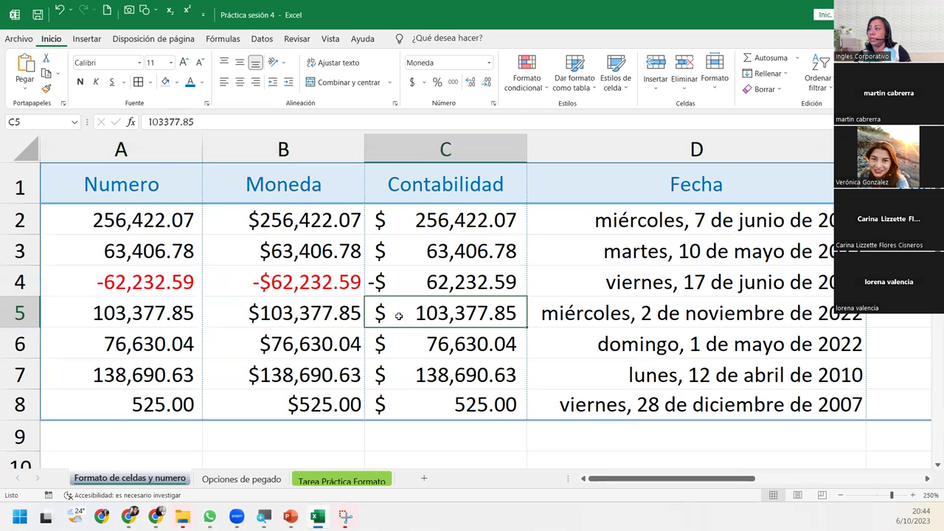
pyautogui.click(569, 308)
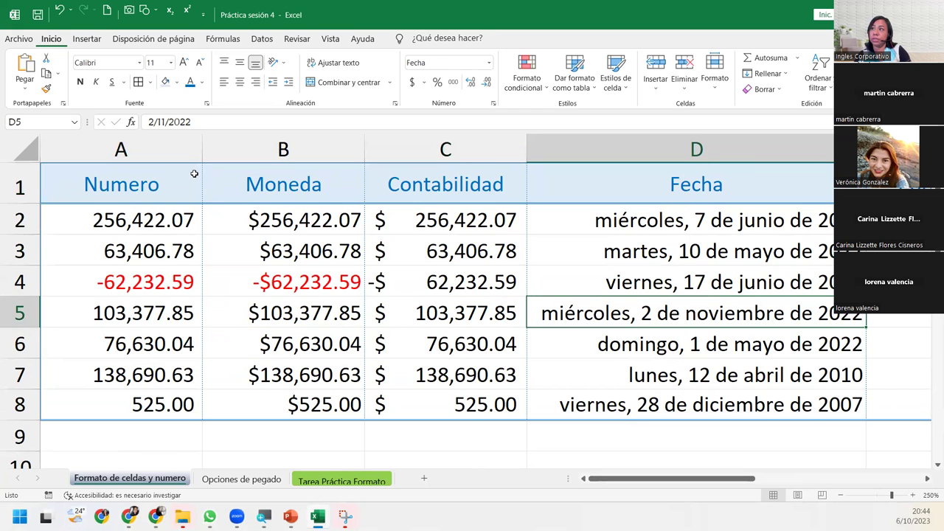
pyautogui.moveTo(194, 177); pyautogui.dragTo(217, 394)
pyautogui.click(215, 347)
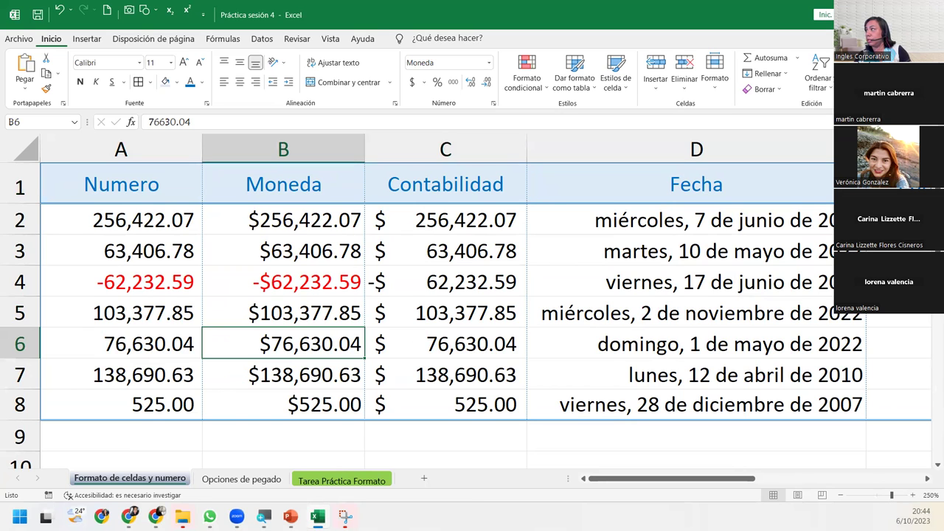
pyautogui.moveTo(723, 481); pyautogui.dragTo(649, 483)
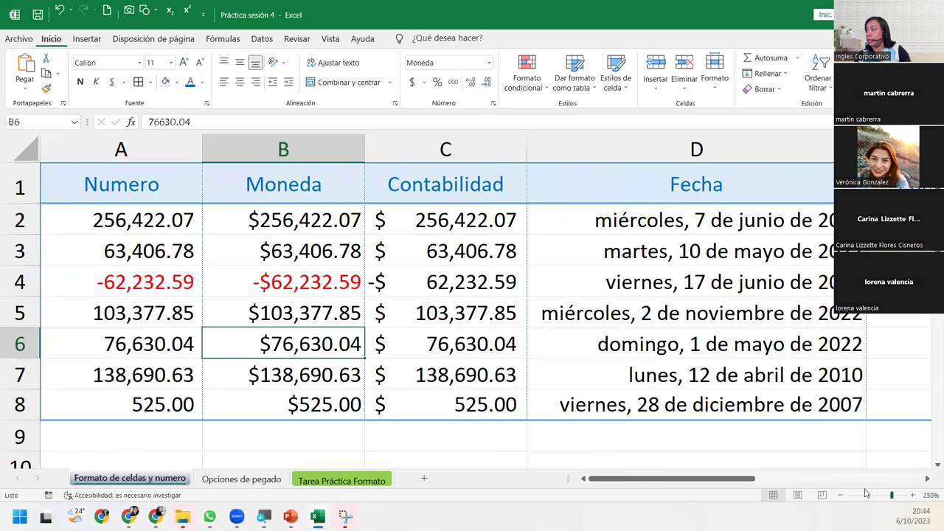
# Step: Zoom out to about 150–160% so the Fraccion and Texto columns come into view
pyautogui.click(841, 495)
pyautogui.click(842, 496)
pyautogui.click(841, 495)
pyautogui.click(841, 496)
pyautogui.click(841, 495)
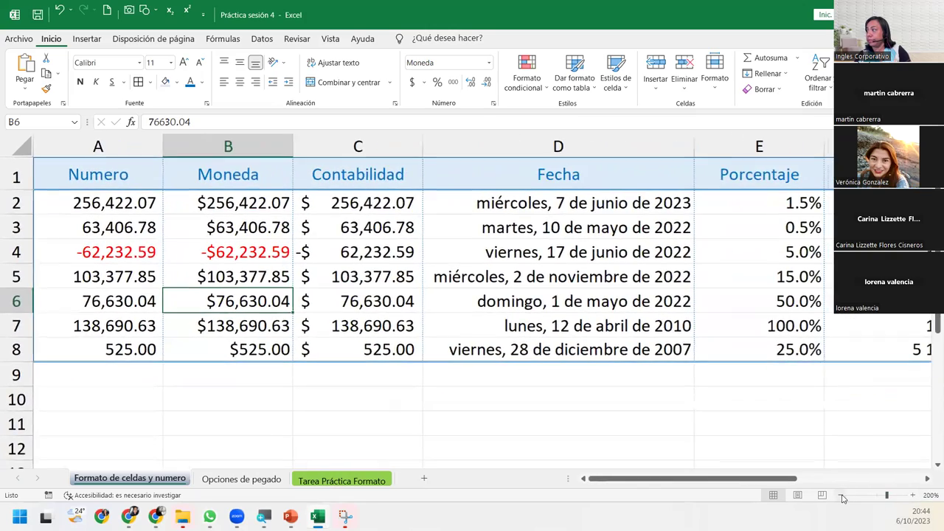
pyautogui.click(841, 496)
pyautogui.click(841, 495)
pyautogui.click(841, 495)
pyautogui.click(841, 495)
pyautogui.click(841, 495)
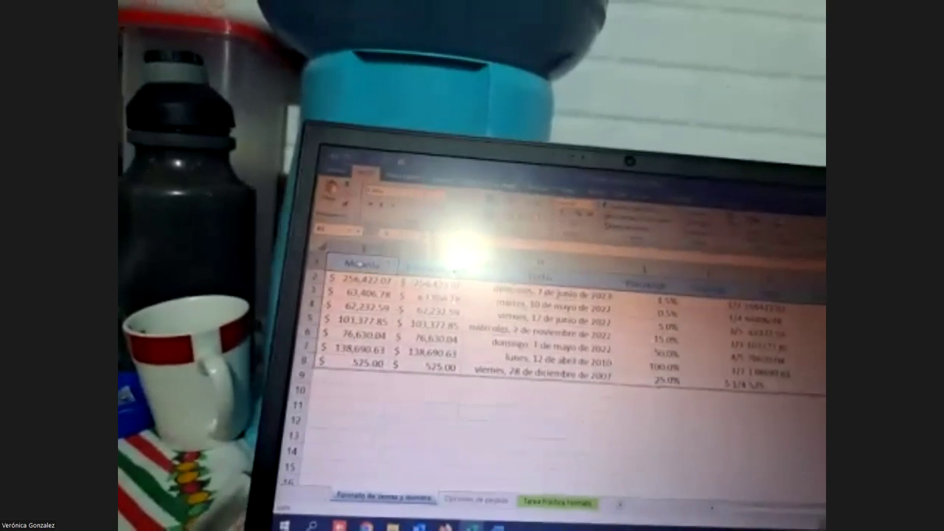
# Step: Select the student's Moneda and Contabilidad data range, starting from the first value under the header
pyautogui.click(358, 281)
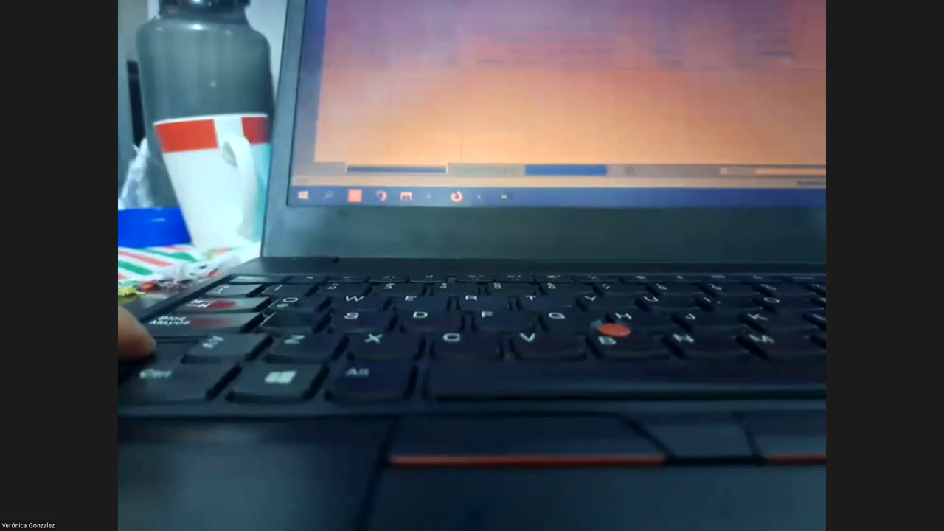
pyautogui.hotkey('ctrl', 'e')
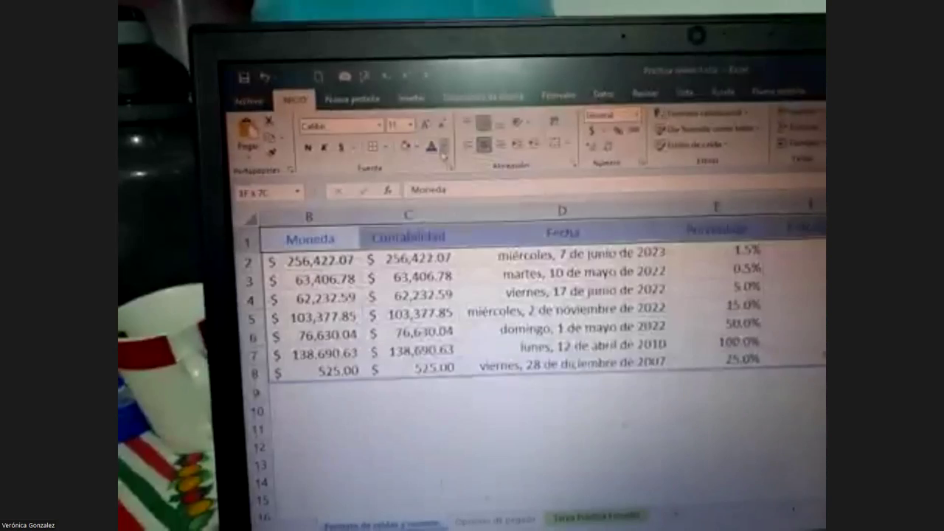
# Step: Give the selected Moneda and Contabilidad block a top border and an outline border through Más bordes
pyautogui.click(443, 149)
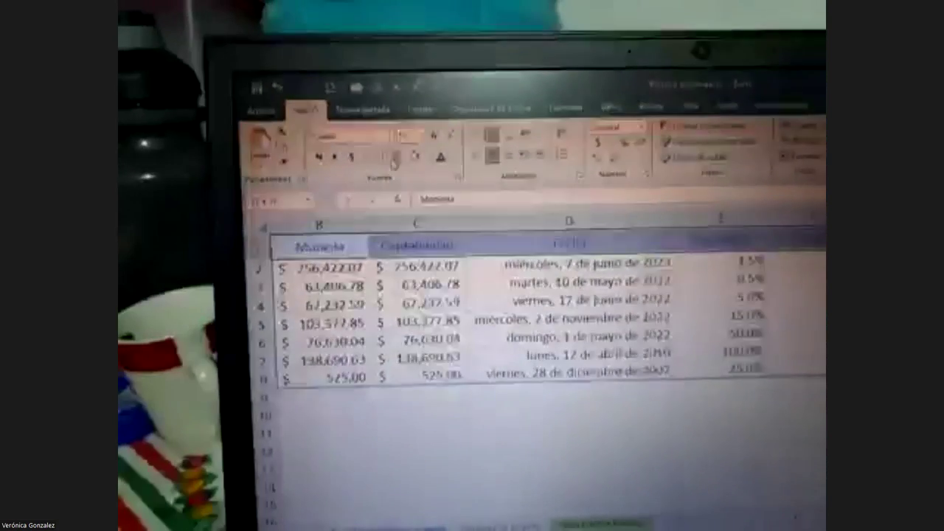
pyautogui.click(395, 161)
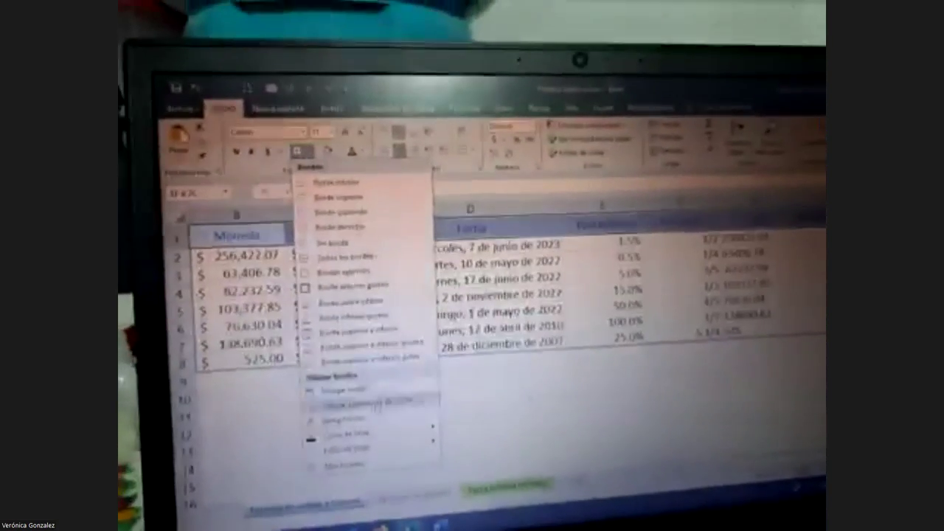
pyautogui.click(479, 442)
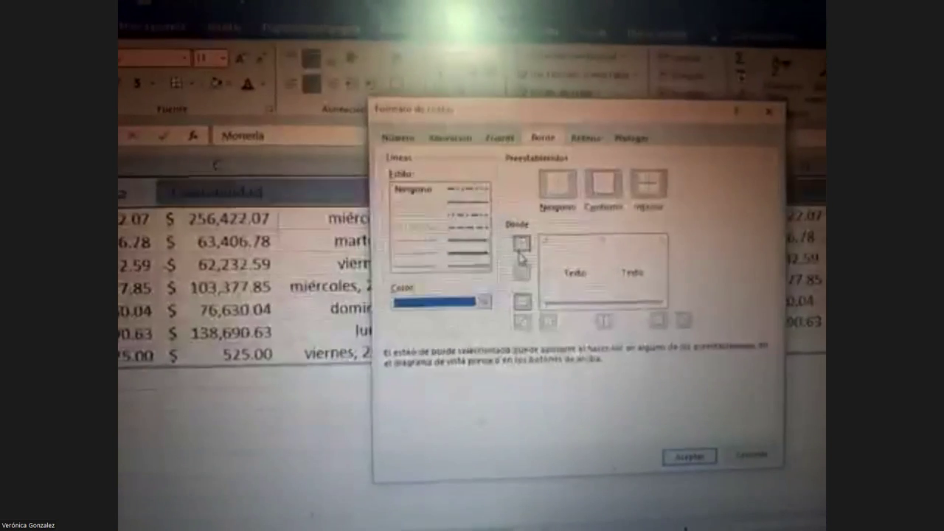
pyautogui.click(521, 243)
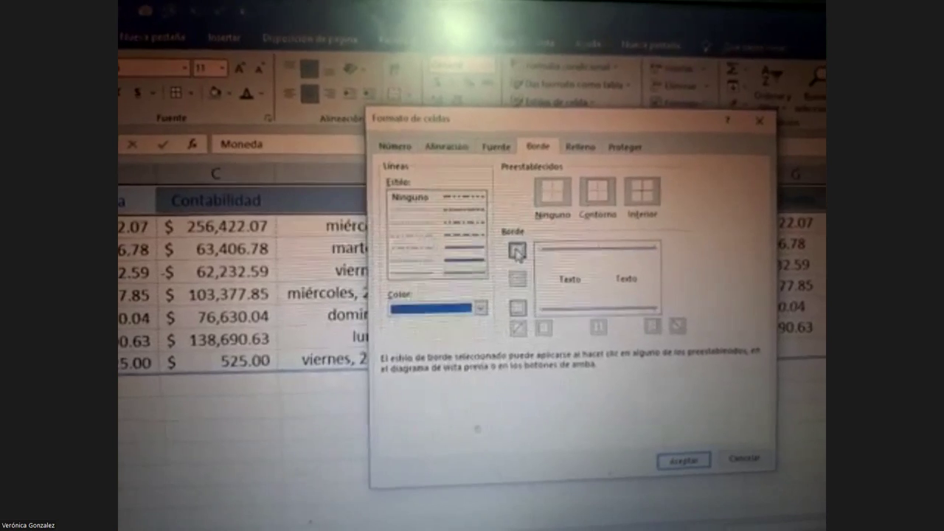
pyautogui.click(601, 201)
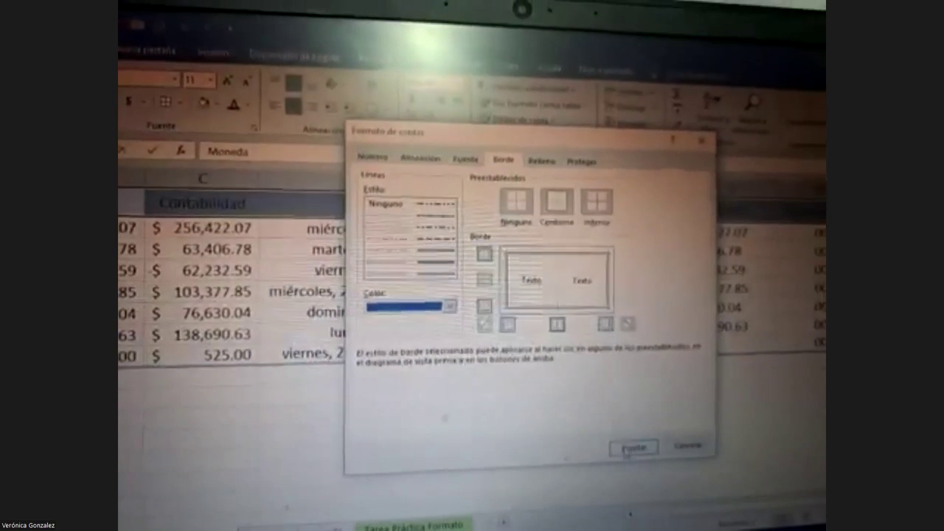
pyautogui.click(625, 436)
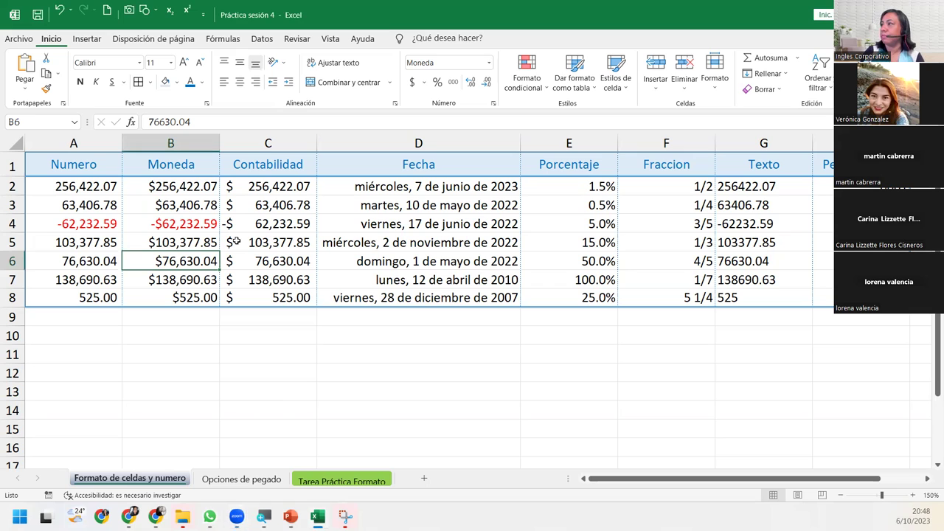
pyautogui.click(114, 172)
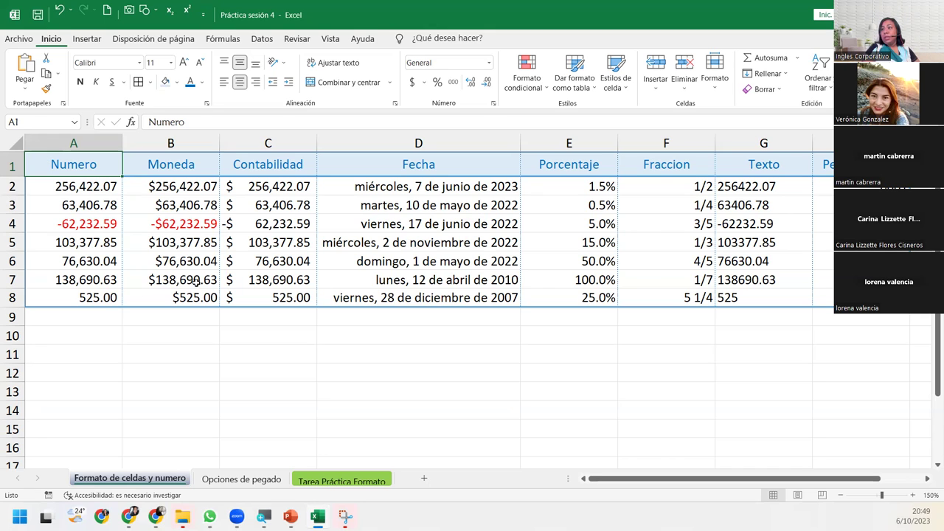
pyautogui.click(104, 200)
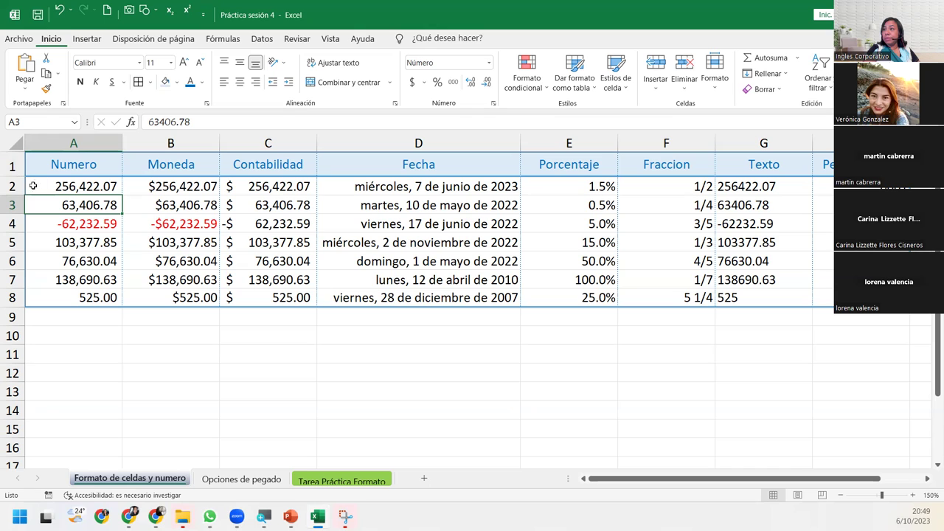
pyautogui.moveTo(772, 189); pyautogui.dragTo(794, 298)
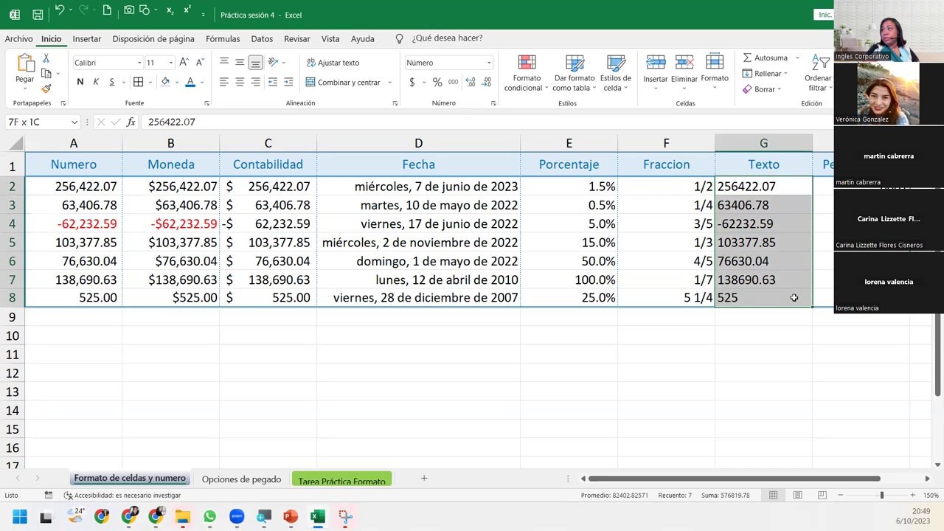
pyautogui.hotkey('ctrl', 'v')
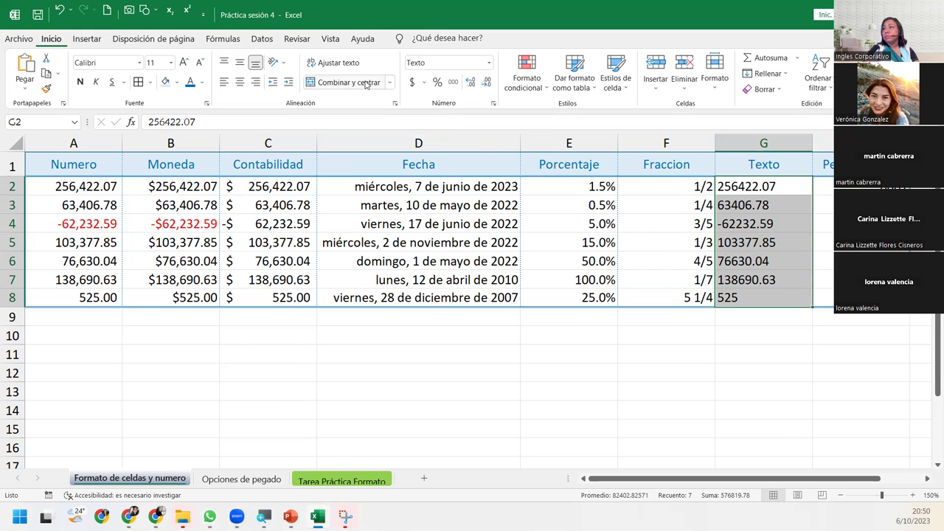
pyautogui.click(288, 86)
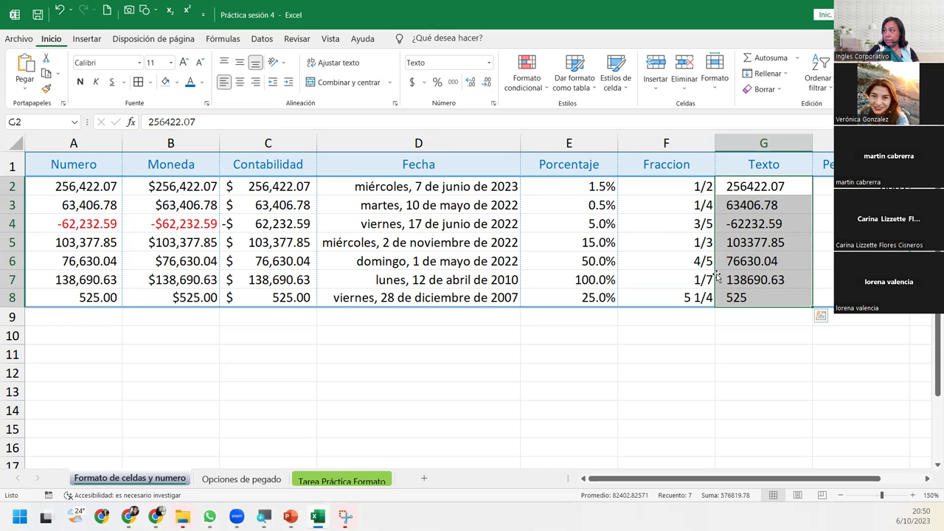
pyautogui.click(719, 298)
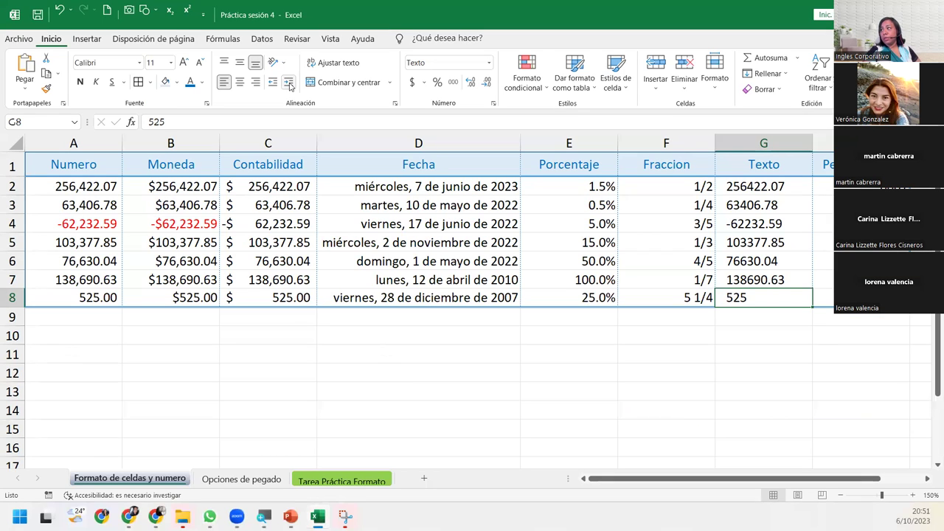
pyautogui.click(754, 193)
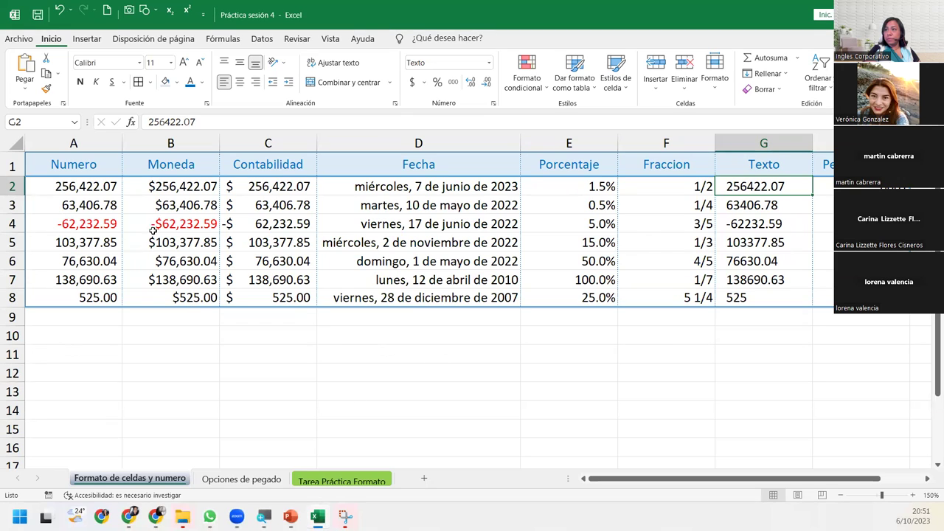
pyautogui.click(120, 218)
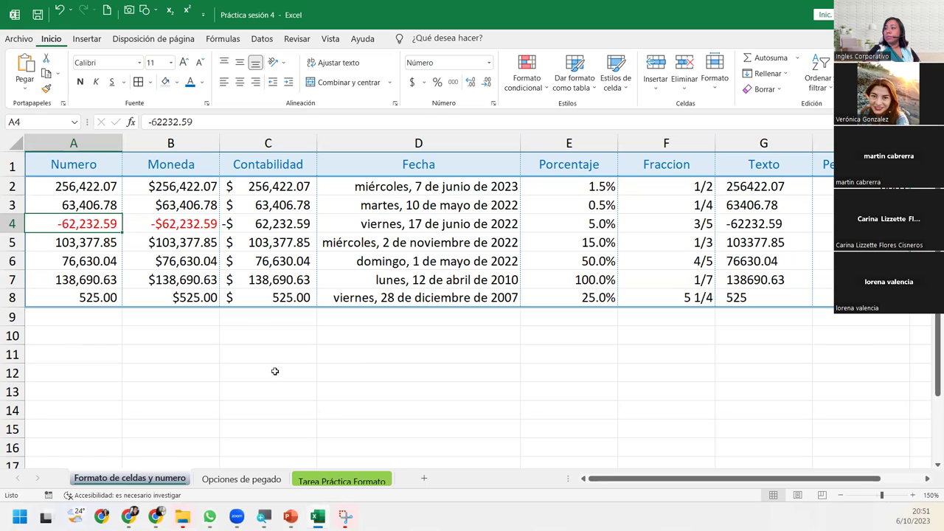
pyautogui.click(87, 171)
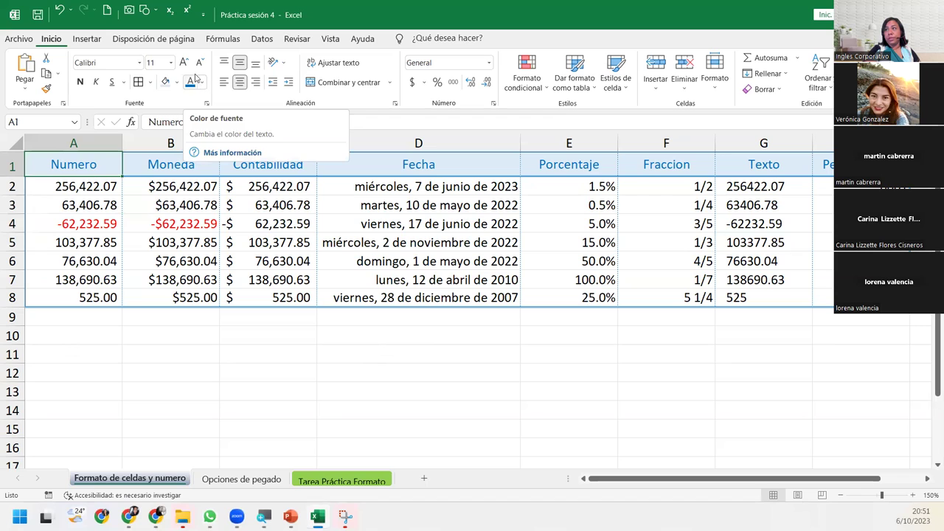
# Step: Make the header row from Numero through Texto bold and italic
pyautogui.moveTo(34, 166); pyautogui.dragTo(822, 164)
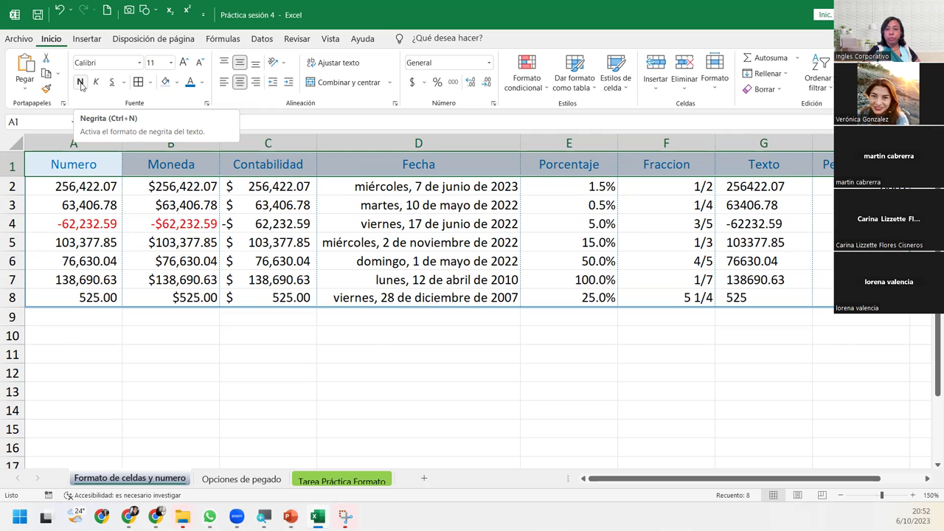
pyautogui.click(81, 83)
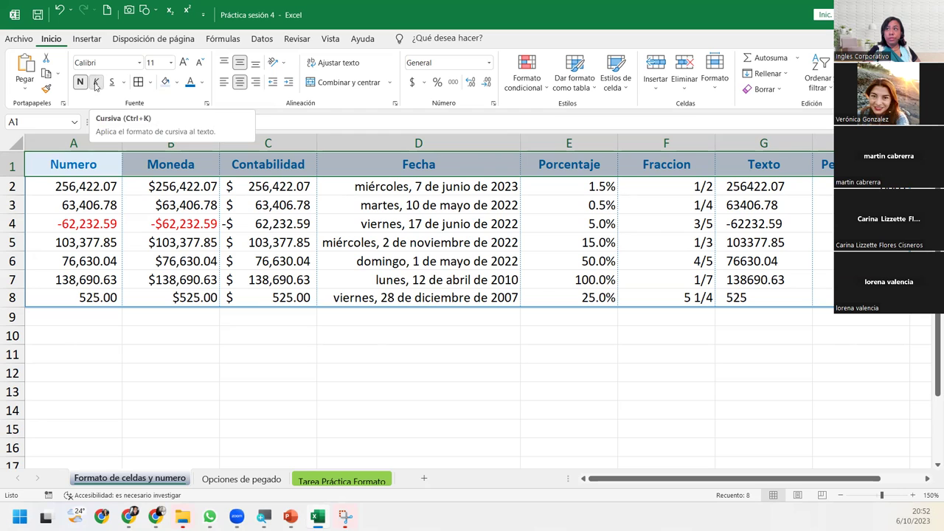
pyautogui.click(96, 83)
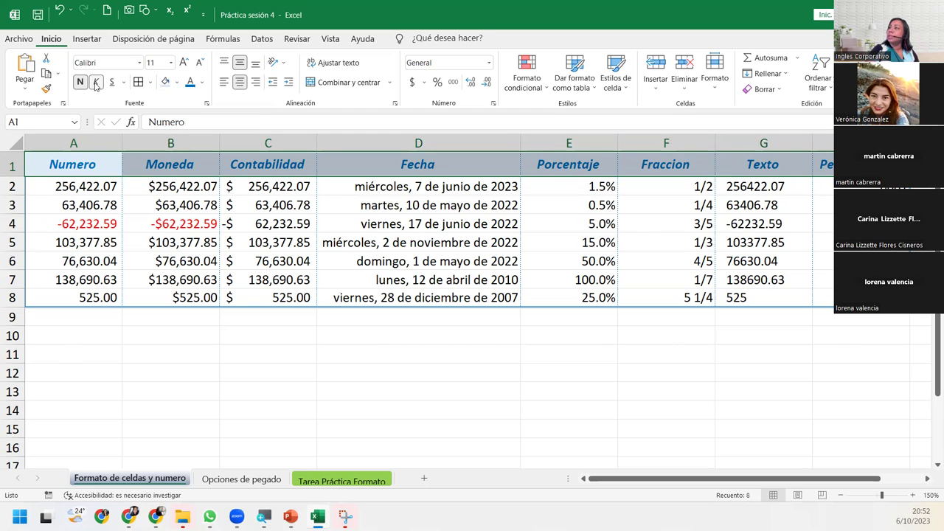
# Step: Try double and single underlines on the headers, then undo them and return to A1
pyautogui.click(123, 83)
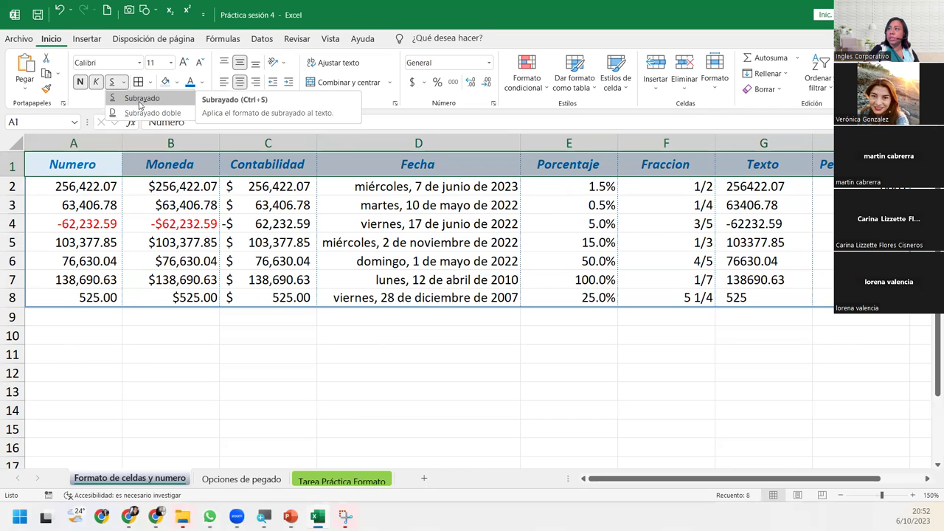
pyautogui.click(140, 114)
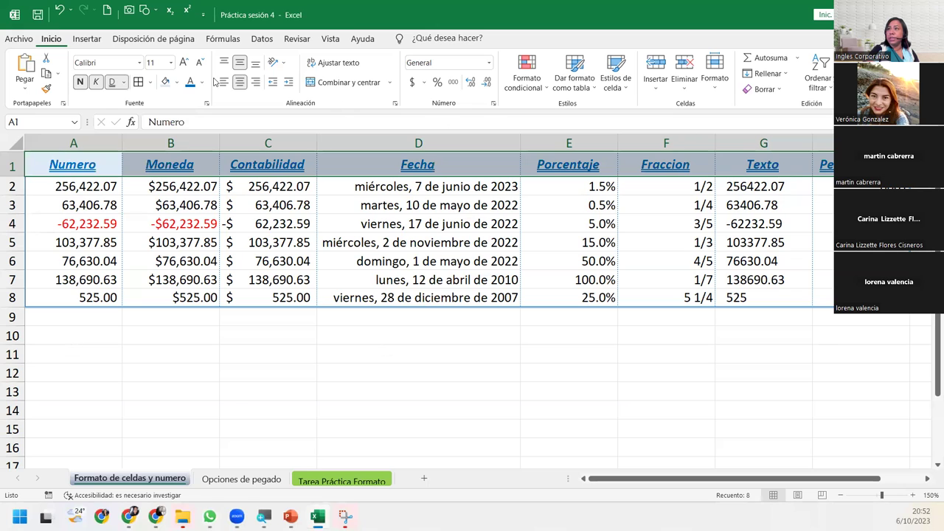
pyautogui.click(124, 84)
pyautogui.click(141, 97)
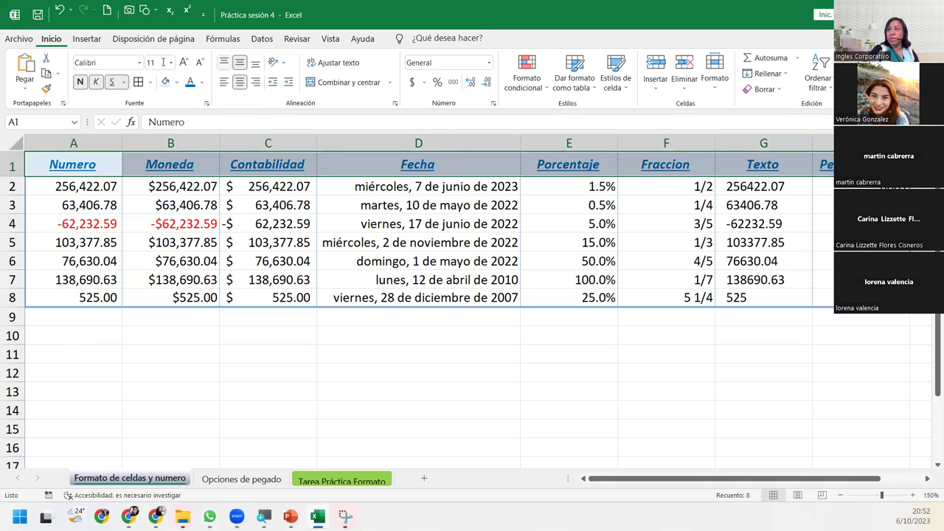
pyautogui.click(59, 16)
pyautogui.click(60, 16)
pyautogui.click(152, 203)
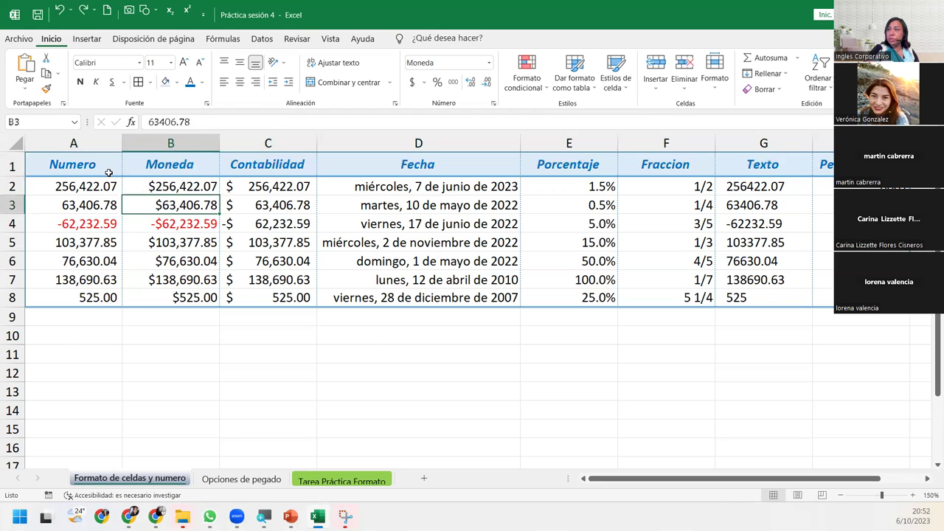
pyautogui.click(109, 172)
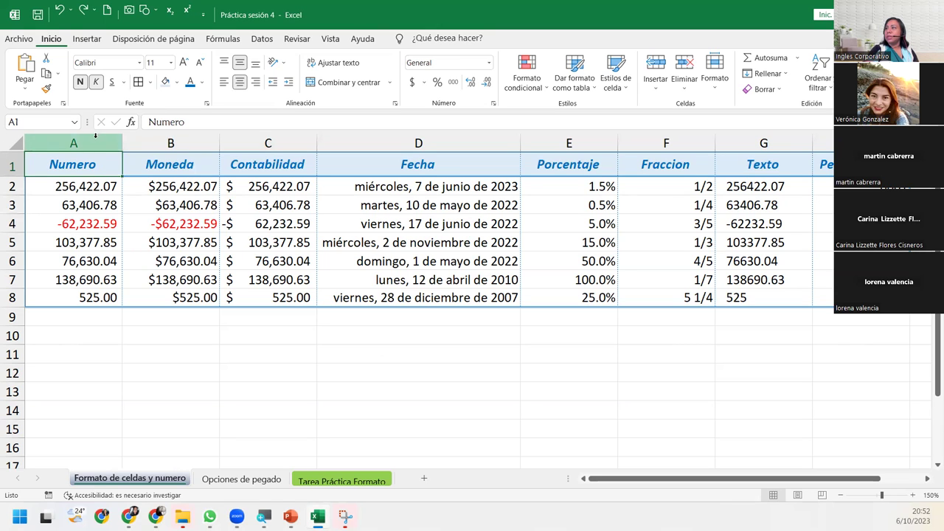
# Step: Grow the header text step by step up to 72, then shrink it back down
pyautogui.moveTo(96, 164)
pyautogui.mouseDown()
pyautogui.moveTo(840, 205)
pyautogui.moveTo(841, 164)
pyautogui.mouseUp()
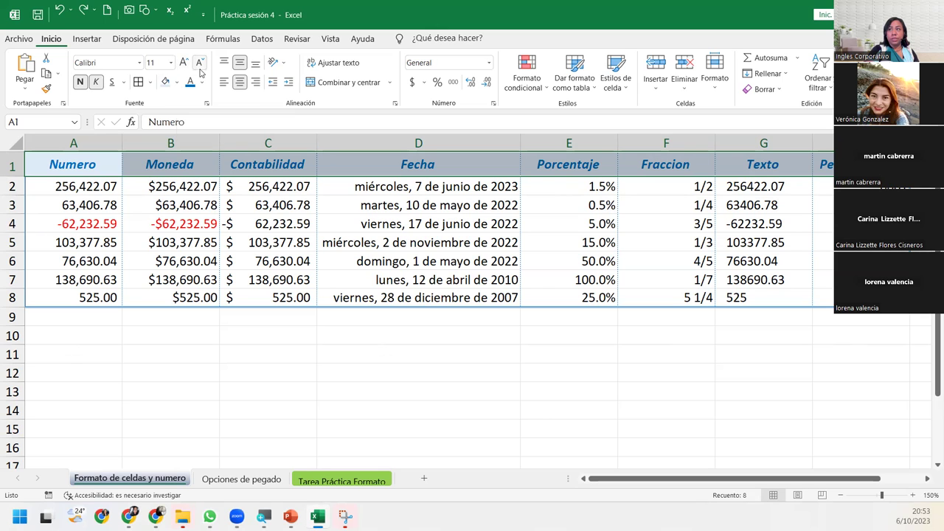
pyautogui.click(184, 65)
pyautogui.click(185, 64)
pyautogui.click(184, 65)
pyautogui.click(185, 65)
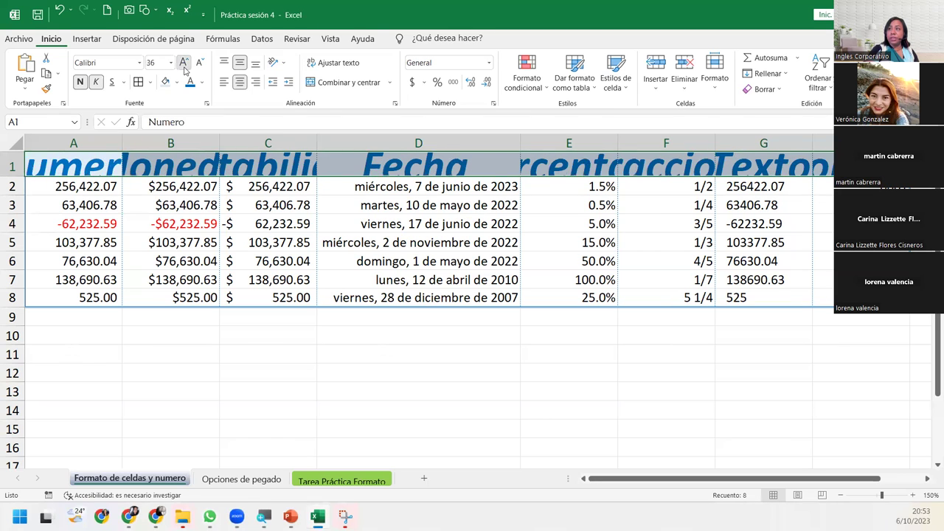
pyautogui.click(184, 65)
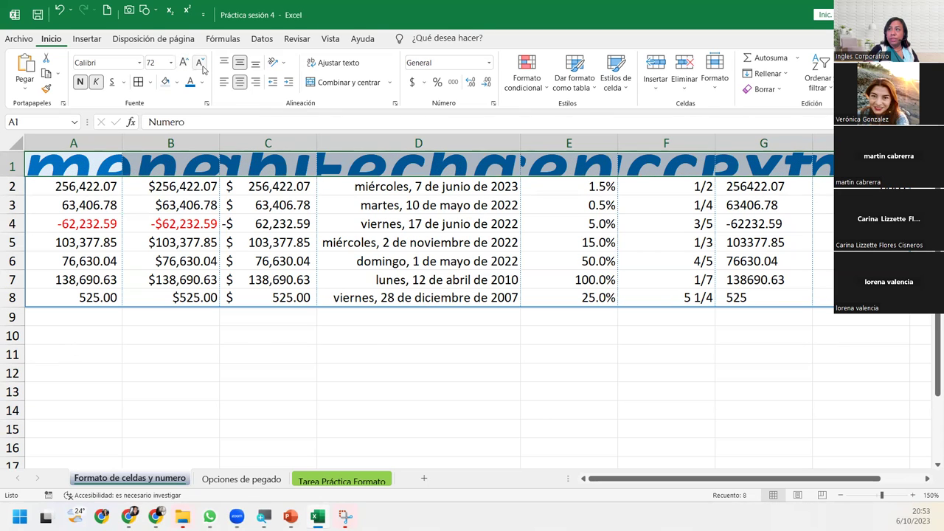
pyautogui.click(201, 65)
pyautogui.click(201, 65)
pyautogui.click(201, 65)
pyautogui.click(200, 65)
pyautogui.click(201, 65)
pyautogui.click(201, 65)
pyautogui.click(201, 65)
pyautogui.click(200, 65)
pyautogui.click(200, 65)
pyautogui.click(200, 65)
pyautogui.click(201, 65)
pyautogui.click(201, 65)
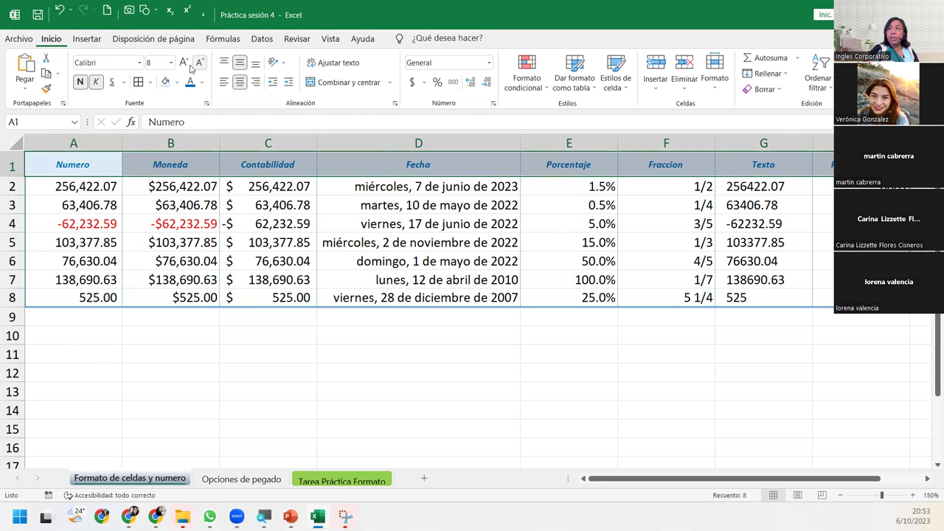
# Step: Try header sizes 20 and 9, then step the header text up to 12 points
pyautogui.click(171, 63)
pyautogui.click(158, 172)
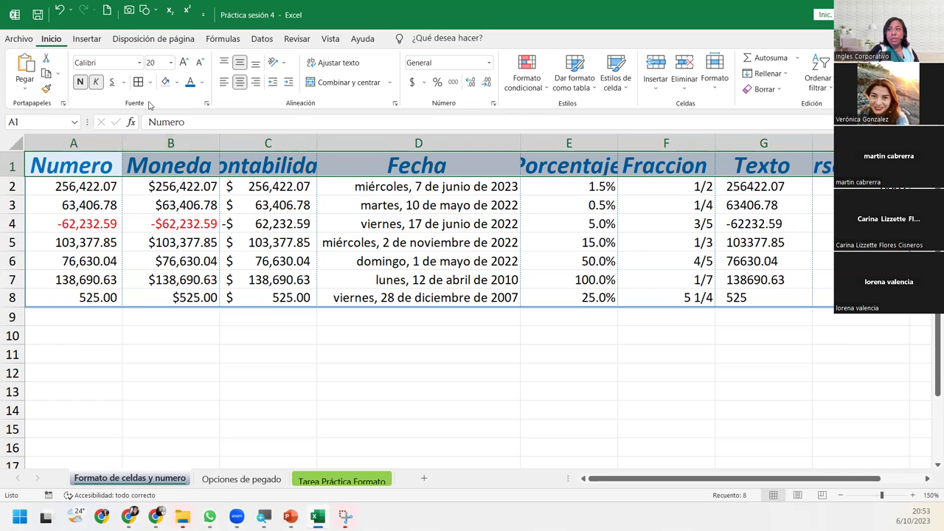
pyautogui.click(171, 63)
pyautogui.click(157, 92)
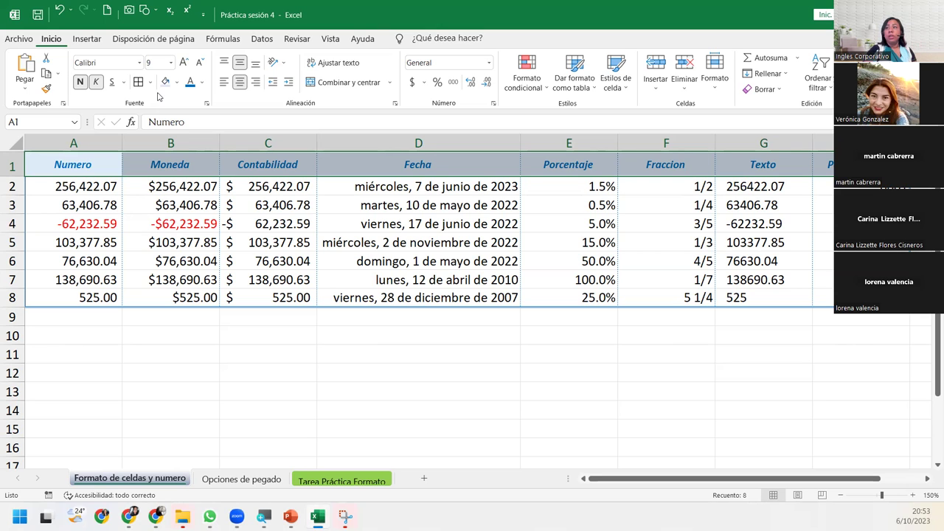
pyautogui.click(184, 63)
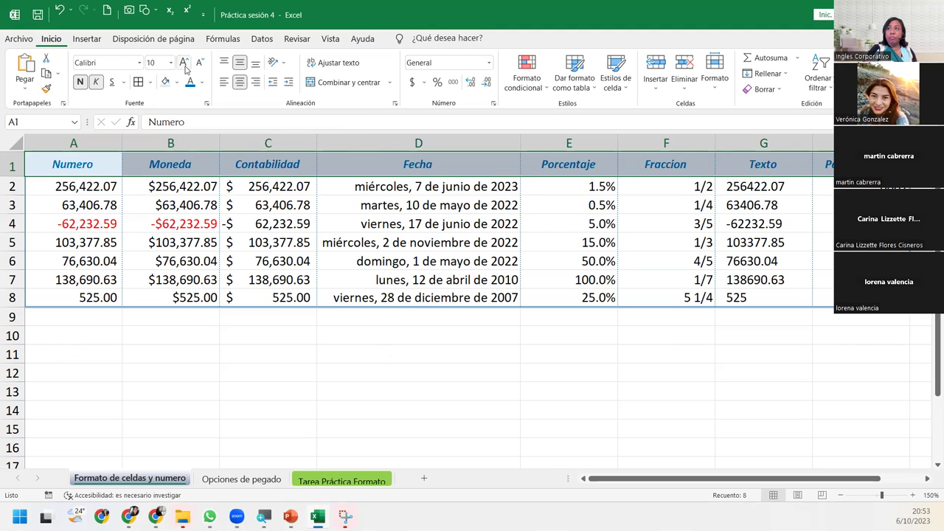
pyautogui.click(184, 63)
pyautogui.click(184, 64)
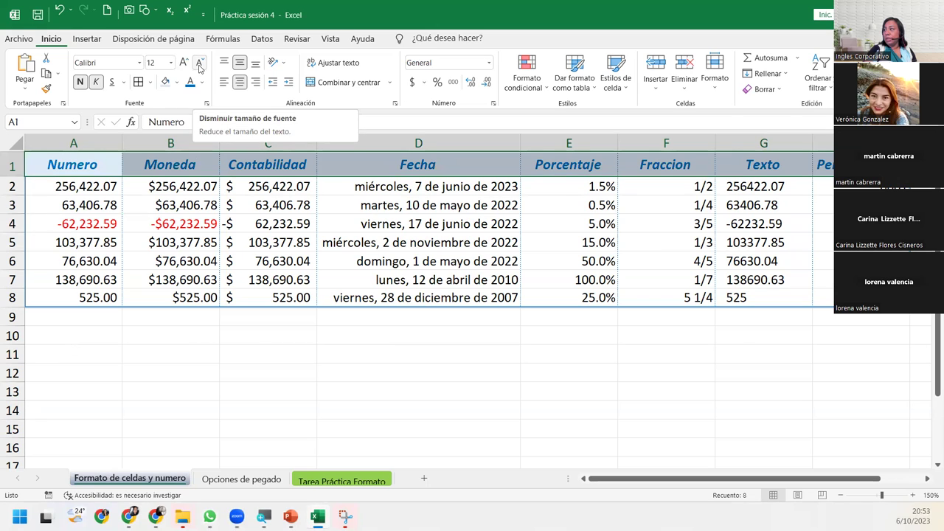
pyautogui.click(37, 237)
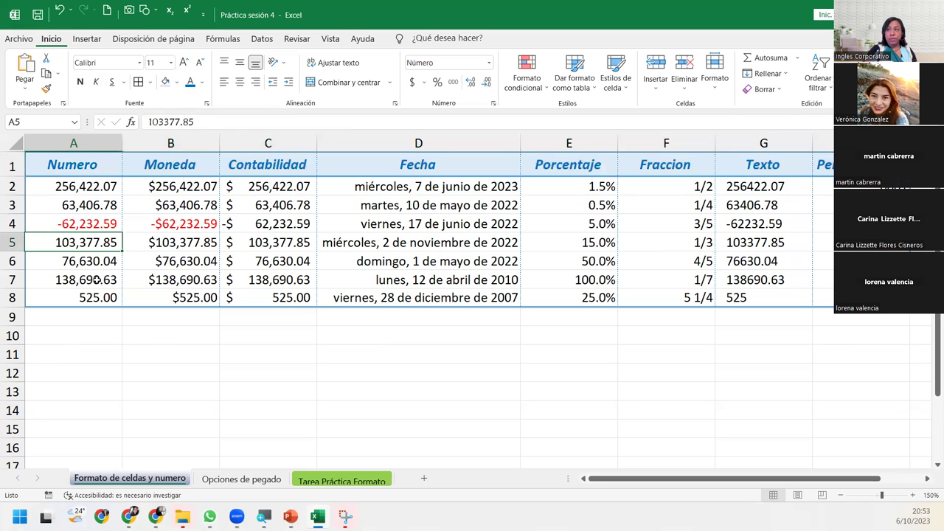
pyautogui.click(92, 297)
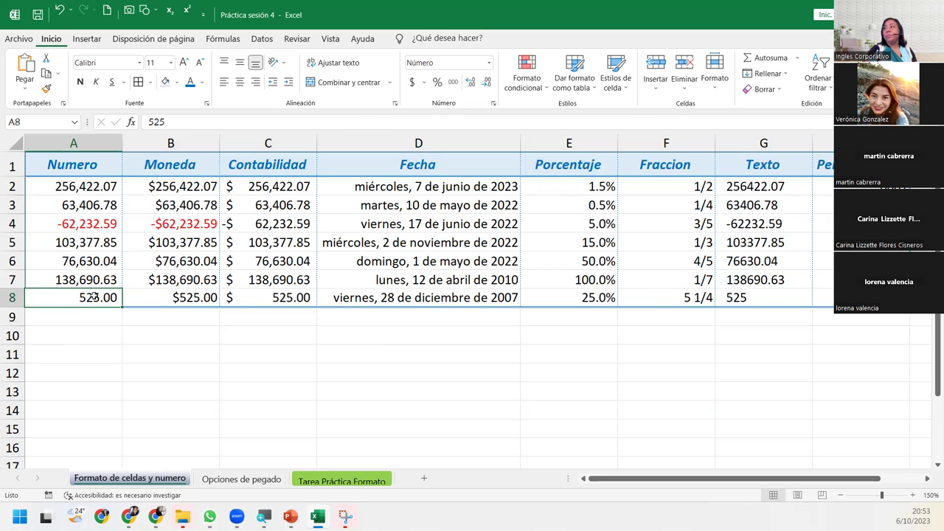
pyautogui.click(74, 169)
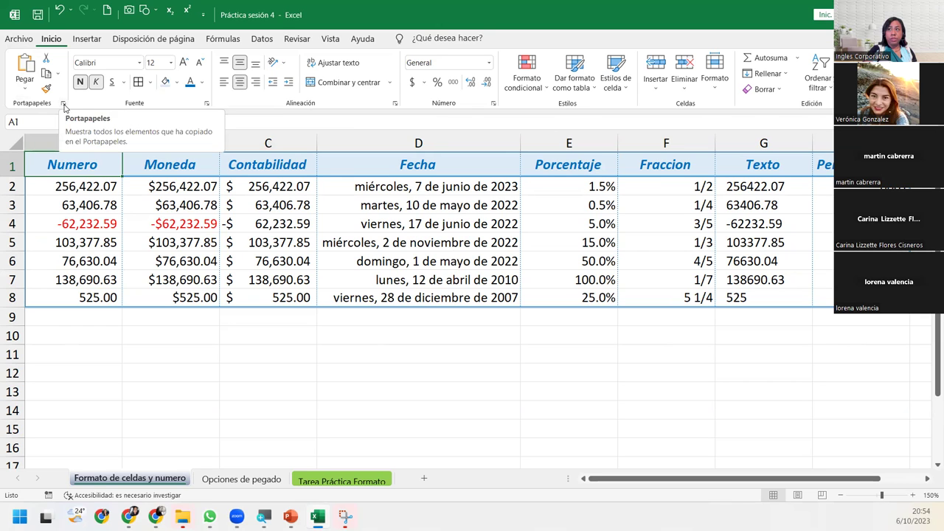
# Step: Show the clipboard pane and select the whole table A1:H8
pyautogui.click(63, 106)
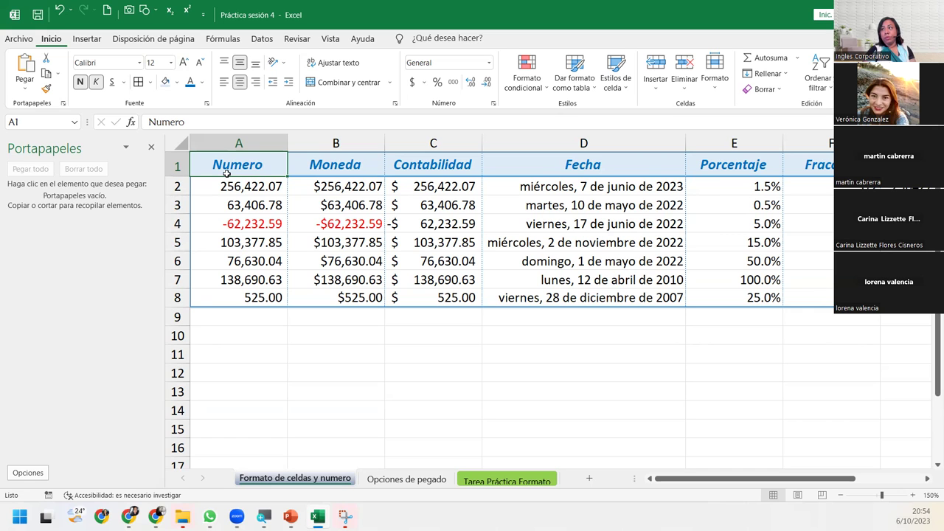
pyautogui.hotkey('ctrl', 'shift', 'Down')
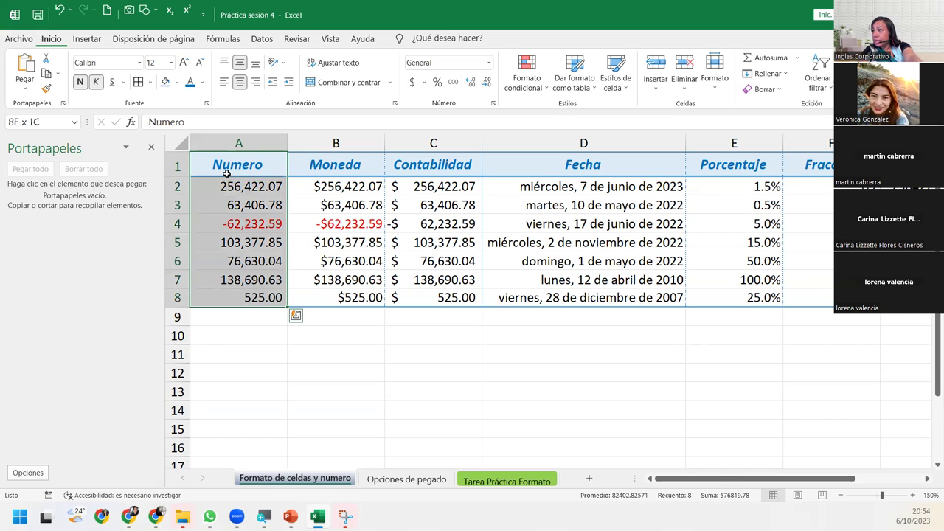
pyautogui.hotkey('ctrl', 'shift', 'Right')
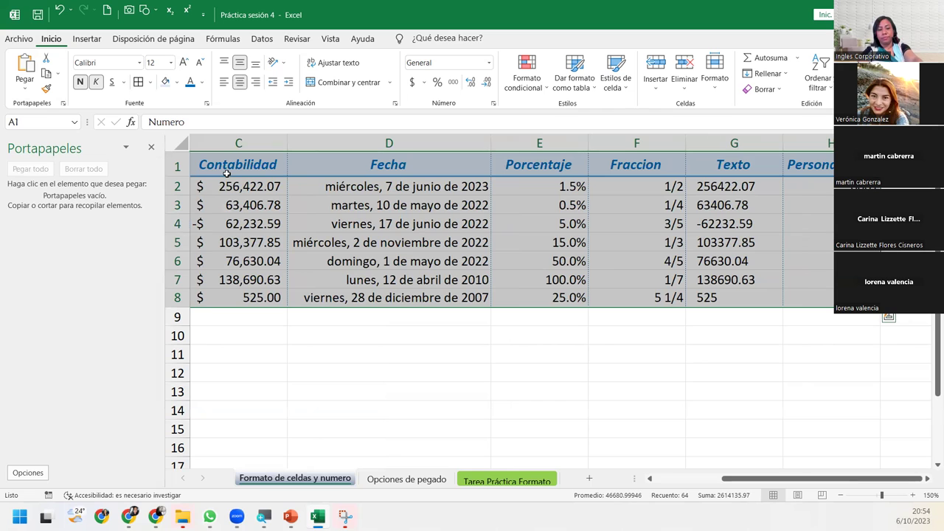
pyautogui.hotkey('ctrl', 'Home')
pyautogui.hotkey('ctrl', 'shift', 'Down')
pyautogui.hotkey('ctrl', 'shift', 'Right')
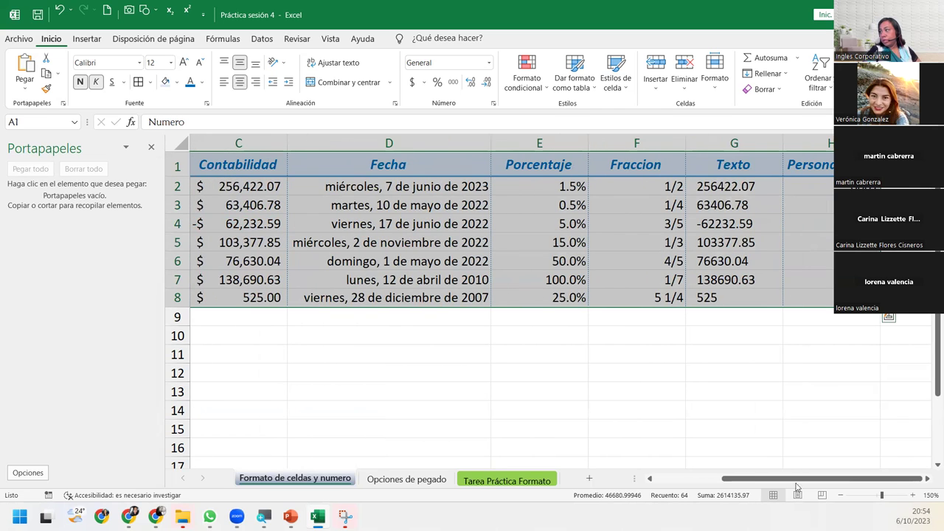
# Step: Zoom out to fit the full table and copy it
pyautogui.click(840, 494)
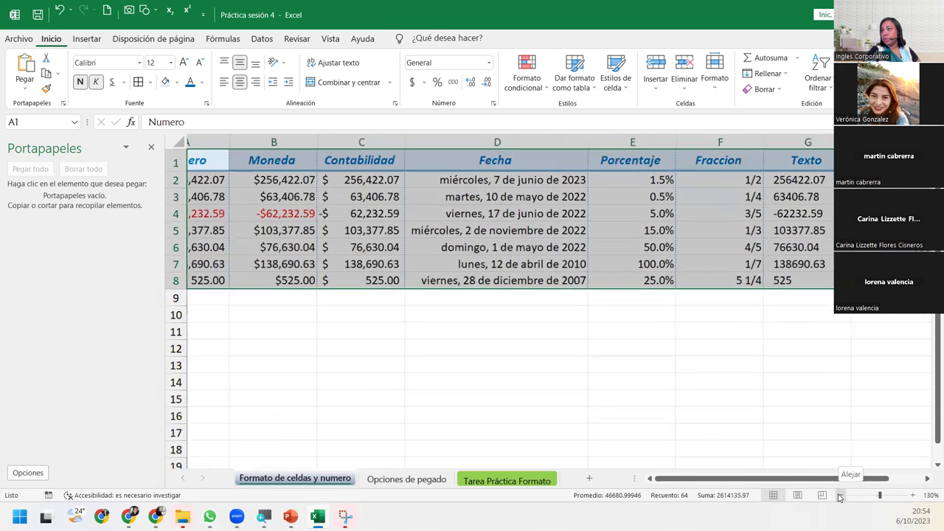
pyautogui.click(840, 495)
pyautogui.click(840, 494)
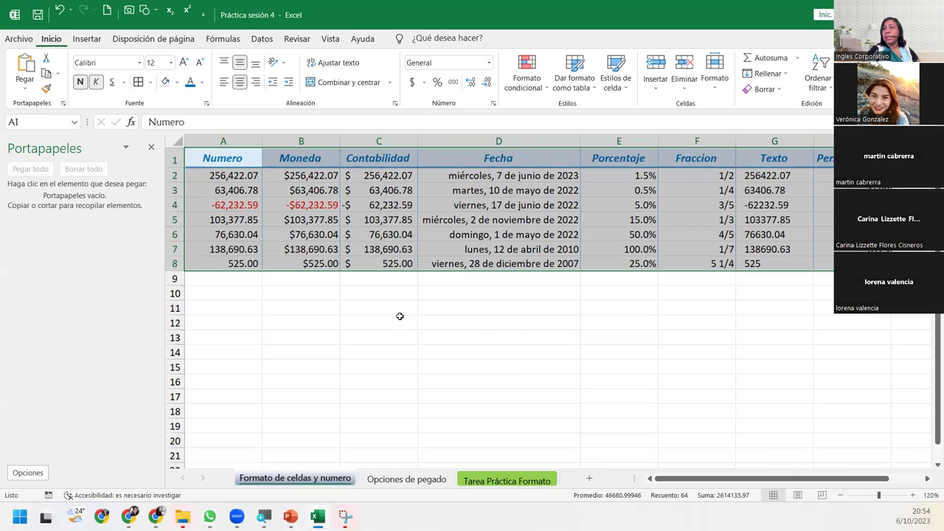
pyautogui.click(46, 76)
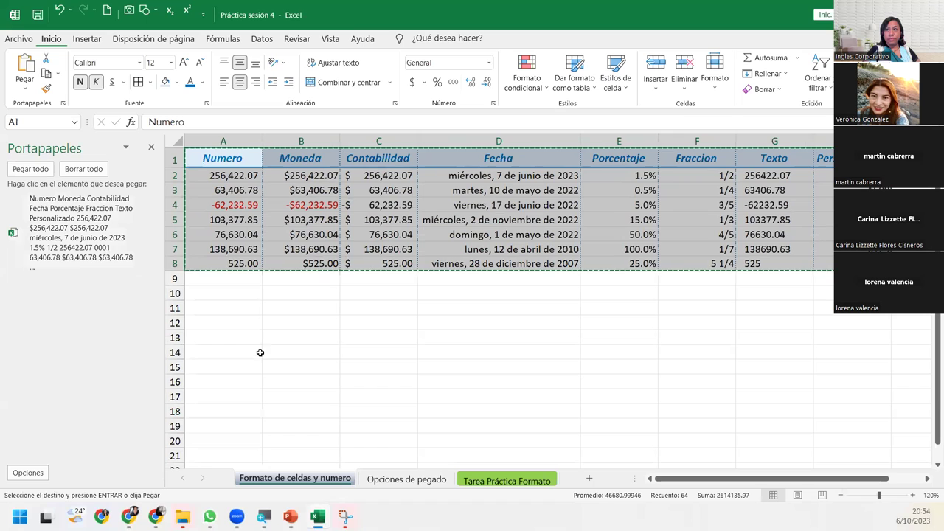
# Step: Paste a duplicate of the table starting at cell A10
pyautogui.click(218, 296)
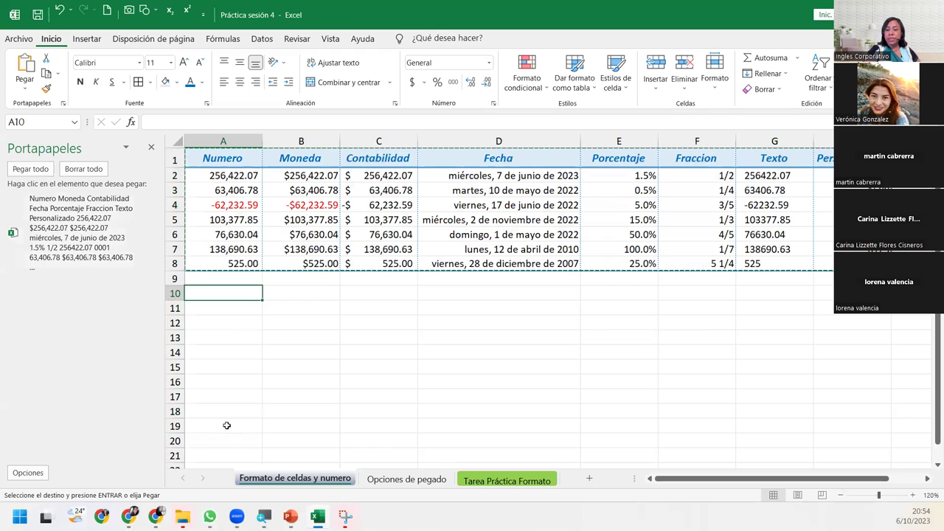
pyautogui.press('Return')
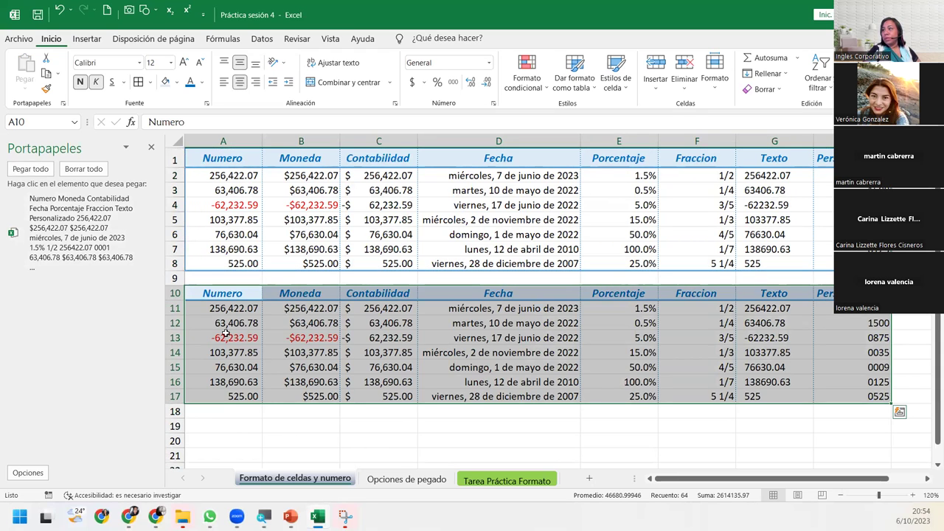
pyautogui.click(223, 438)
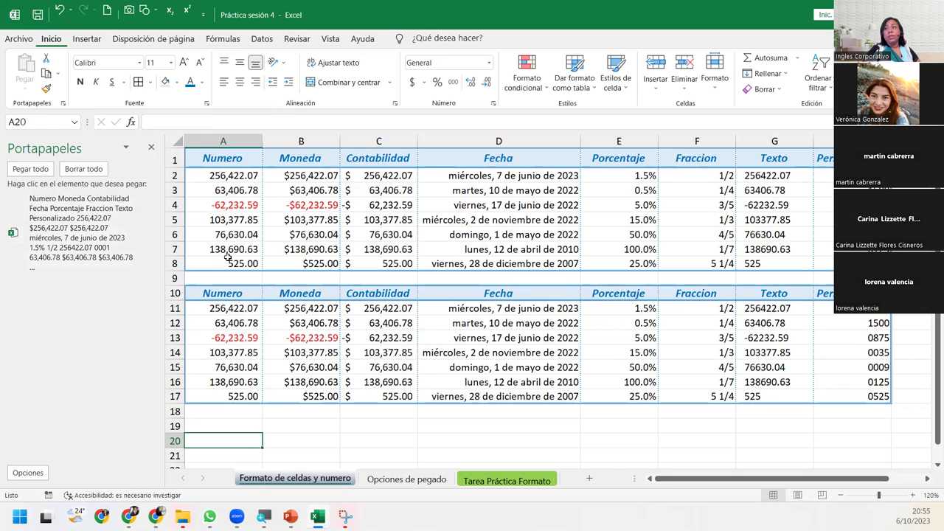
# Step: Check the pasted header in A10, then move to the Opciones de pegado sheet
pyautogui.click(209, 292)
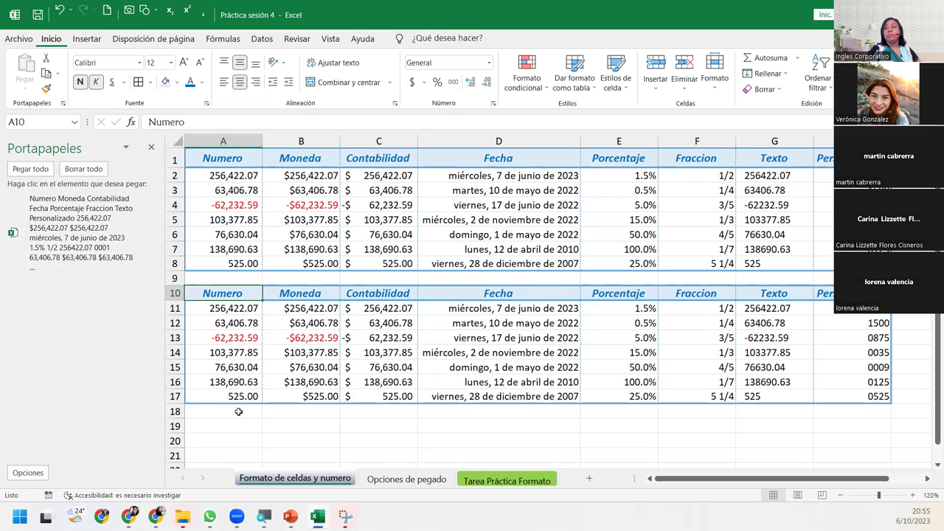
pyautogui.click(220, 425)
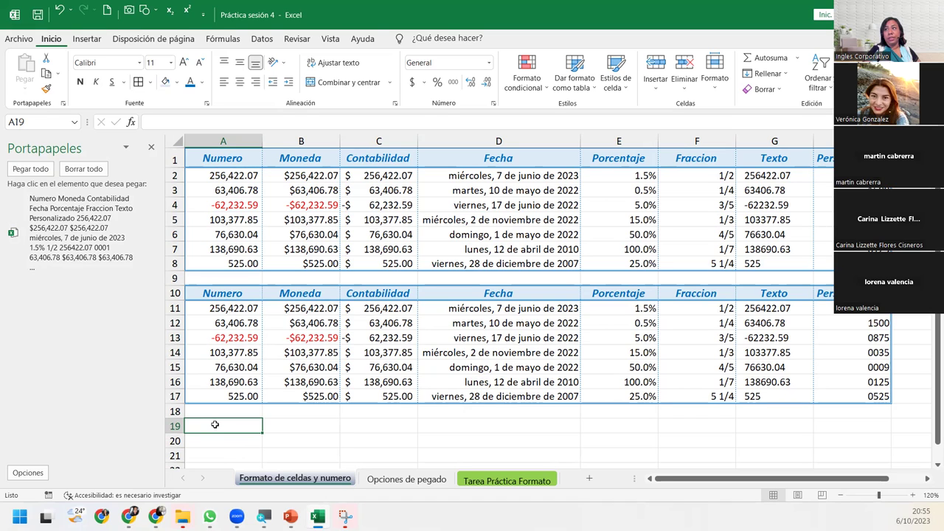
pyautogui.click(383, 480)
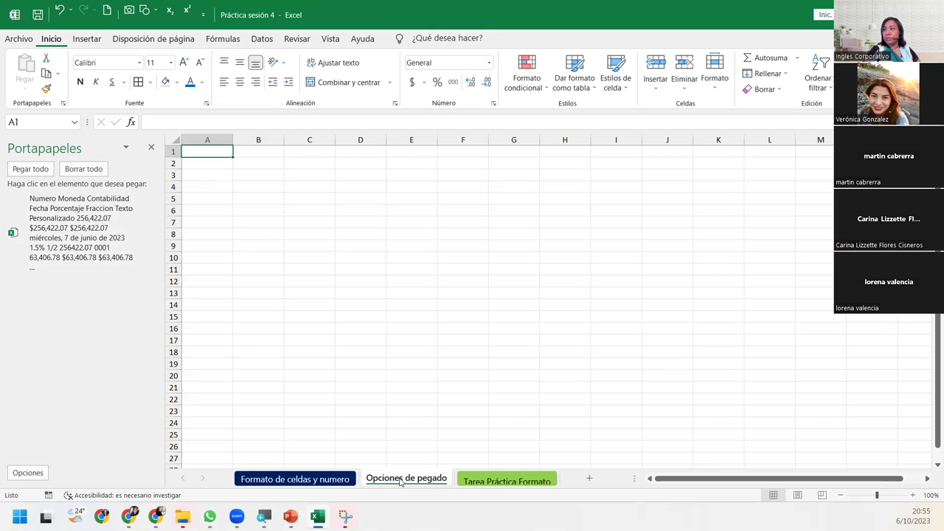
# Step: Paste the clipboard table into B2 from the Portapapeles pane, then select columns B through I
pyautogui.click(253, 165)
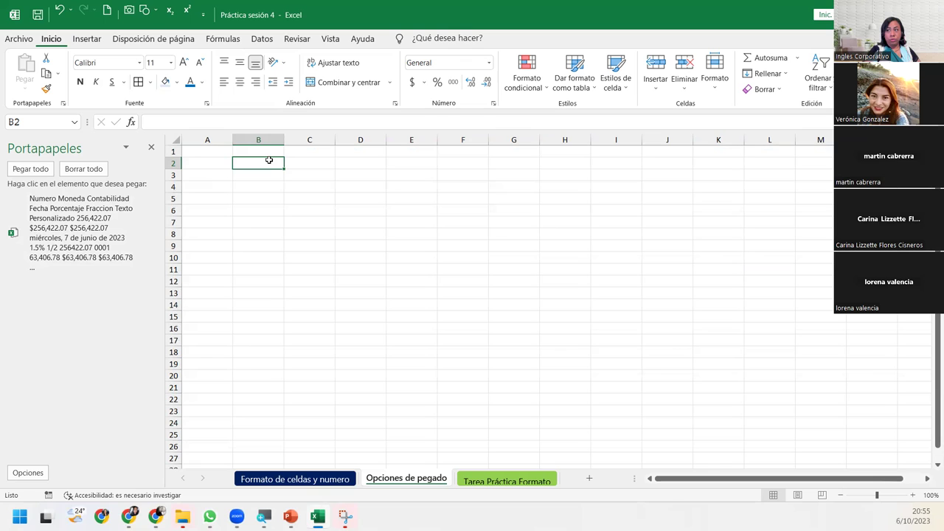
pyautogui.moveTo(81, 232)
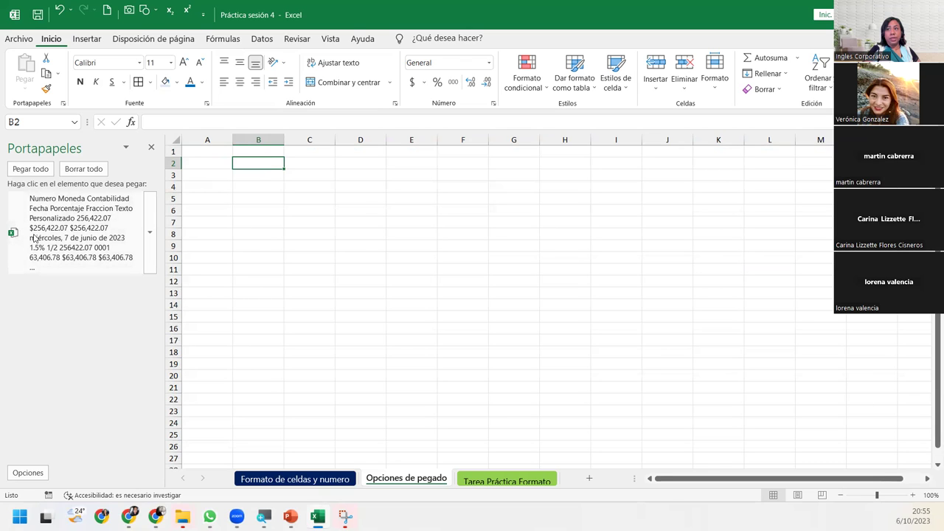
pyautogui.click(45, 243)
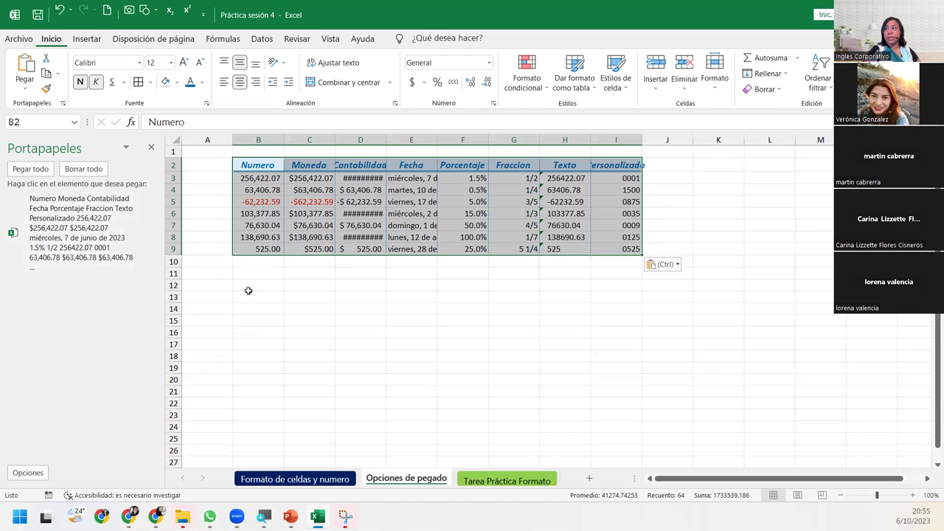
pyautogui.click(149, 231)
pyautogui.click(123, 283)
pyautogui.click(254, 163)
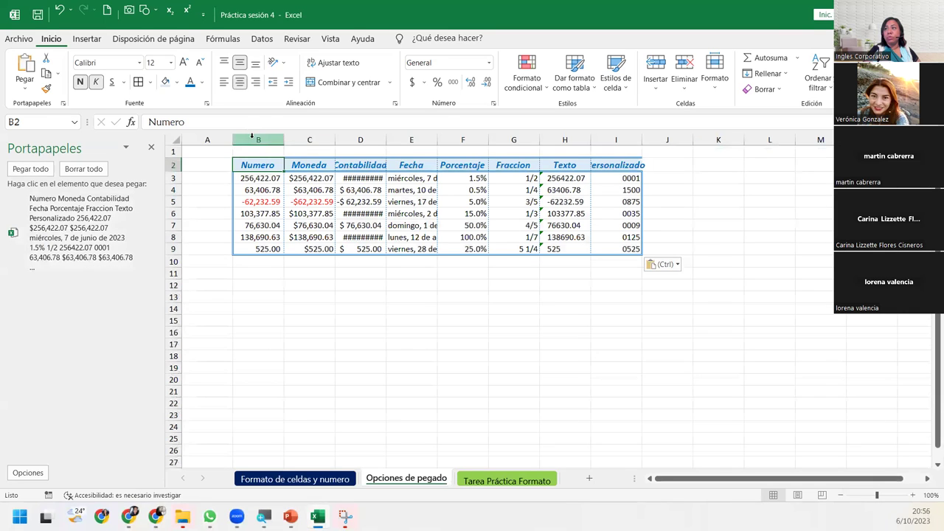
pyautogui.moveTo(258, 140); pyautogui.dragTo(630, 139)
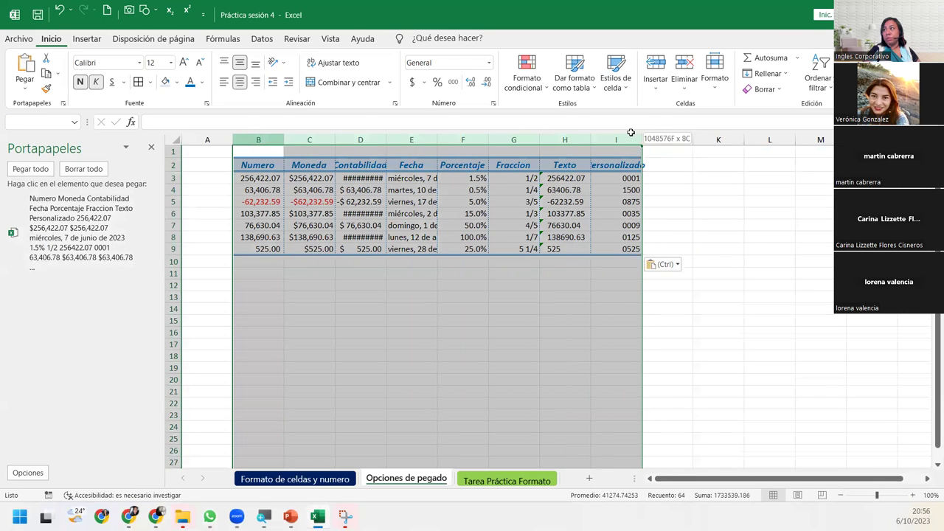
# Step: AutoFit columns B–I so Contabilidad amounts and long dates like E5 display in full
pyautogui.doubleClick(283, 140)
pyautogui.click(341, 204)
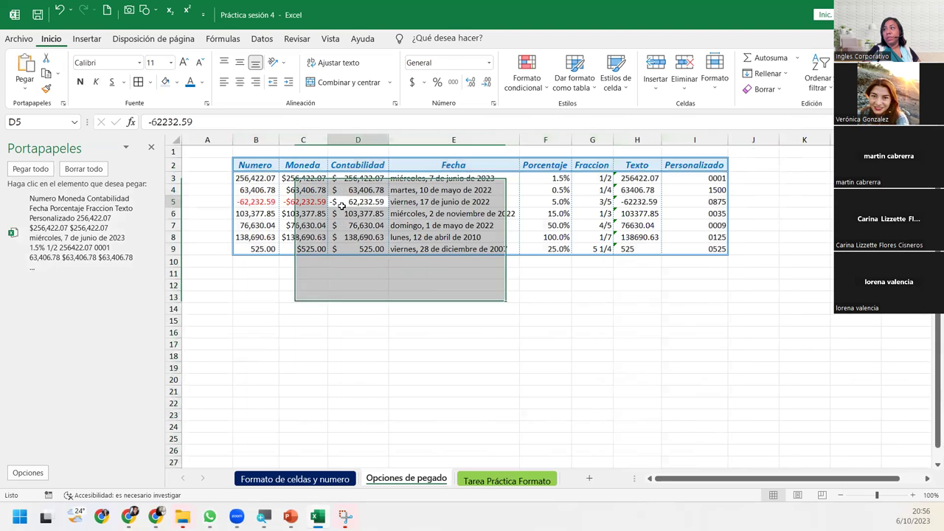
pyautogui.click(63, 12)
pyautogui.click(251, 138)
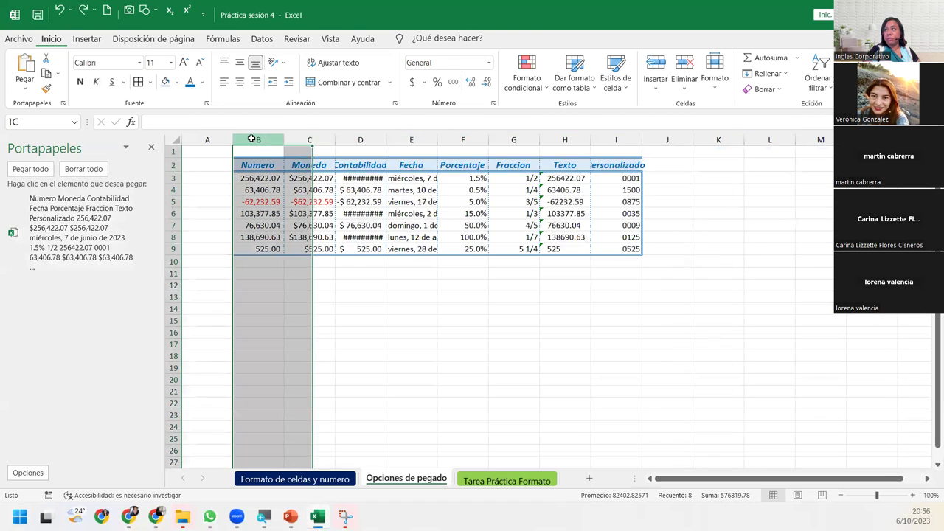
pyautogui.moveTo(251, 139)
pyautogui.mouseDown()
pyautogui.moveTo(619, 153)
pyautogui.moveTo(607, 152)
pyautogui.mouseUp()
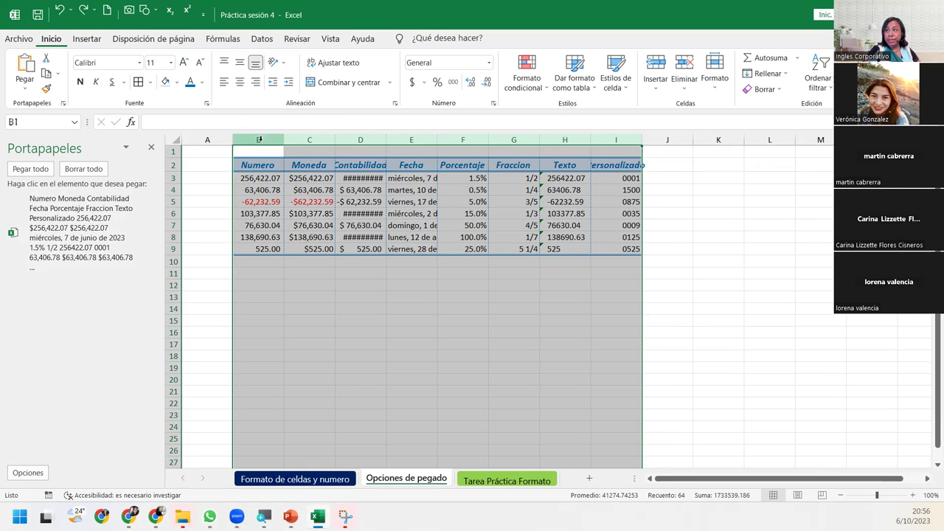
pyautogui.click(259, 140)
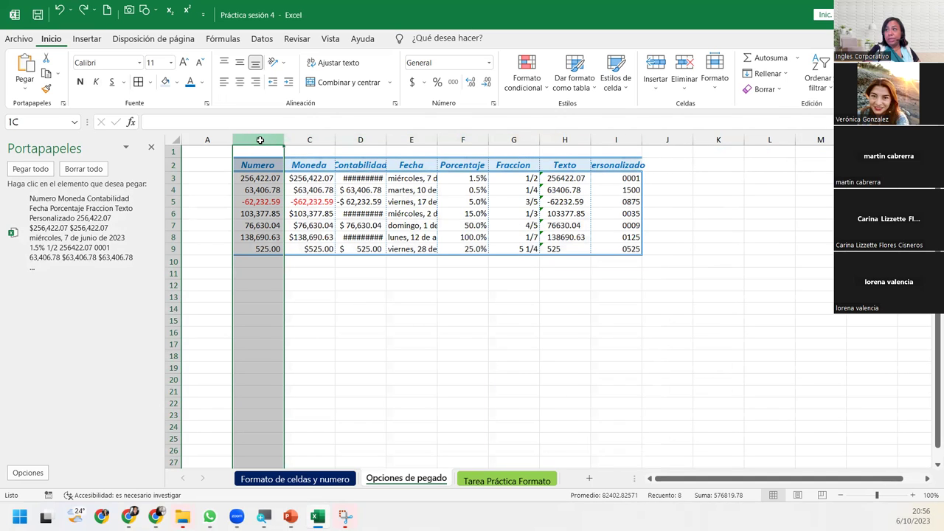
pyautogui.moveTo(260, 139); pyautogui.dragTo(616, 140)
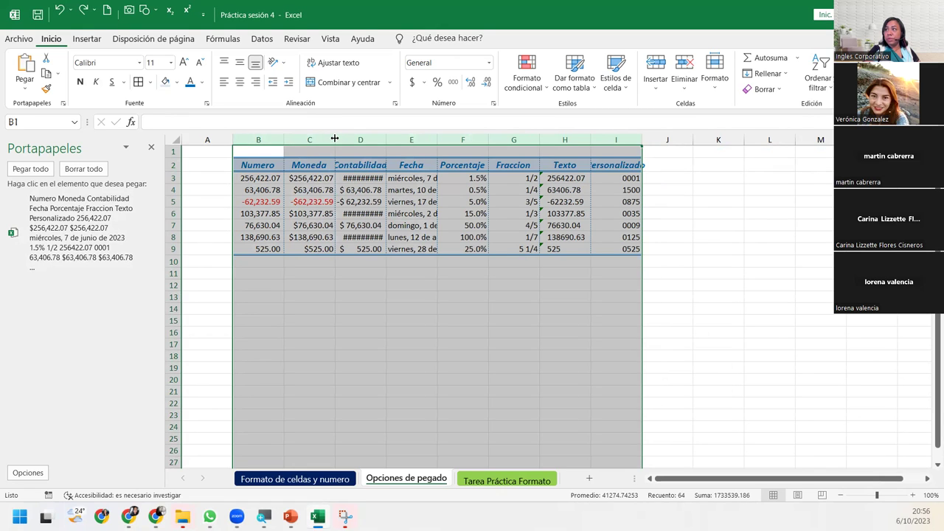
pyautogui.doubleClick(334, 139)
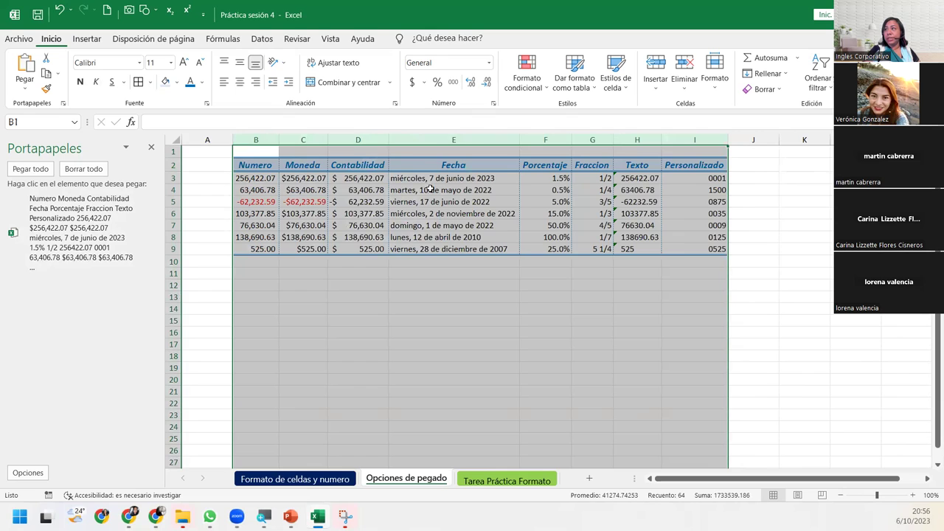
pyautogui.click(401, 205)
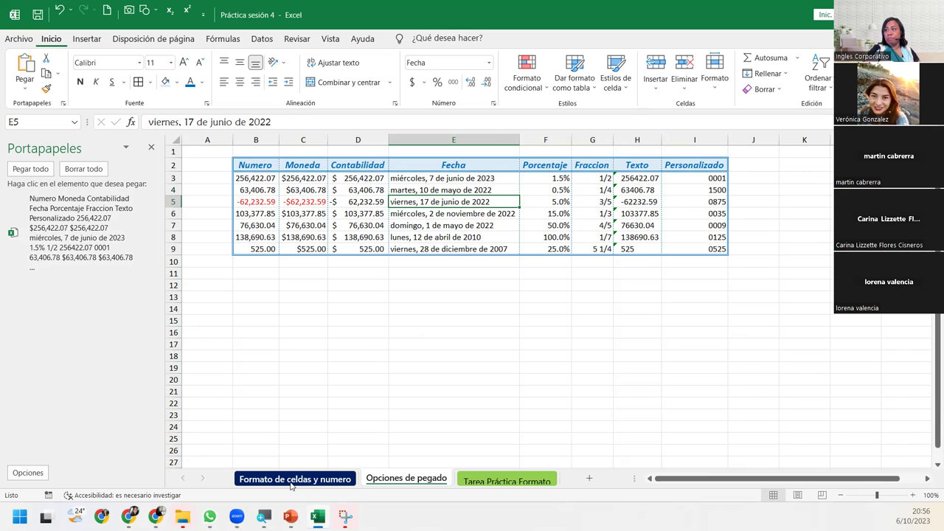
# Step: Copy the Fecha and Porcentaje block D1:E8 from 'Formato de celdas y numero' and return to Opciones de pegado
pyautogui.click(405, 478)
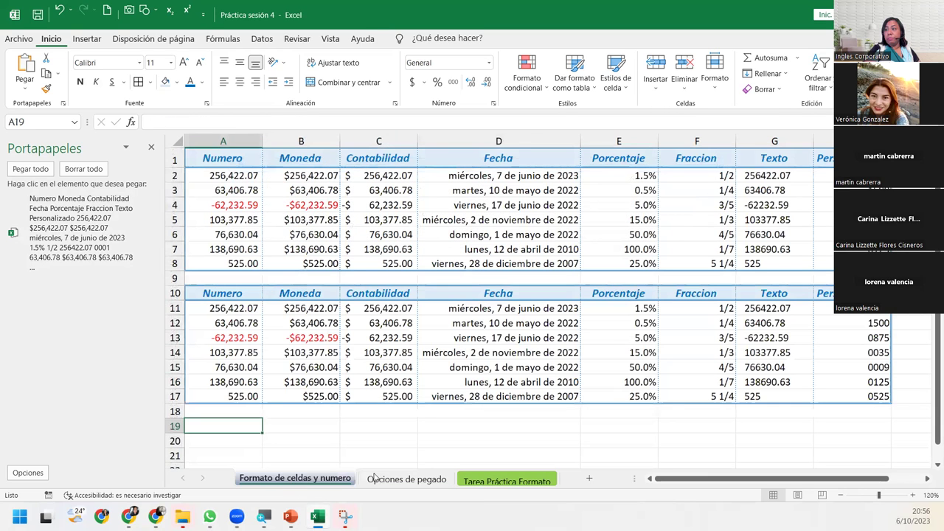
pyautogui.click(317, 479)
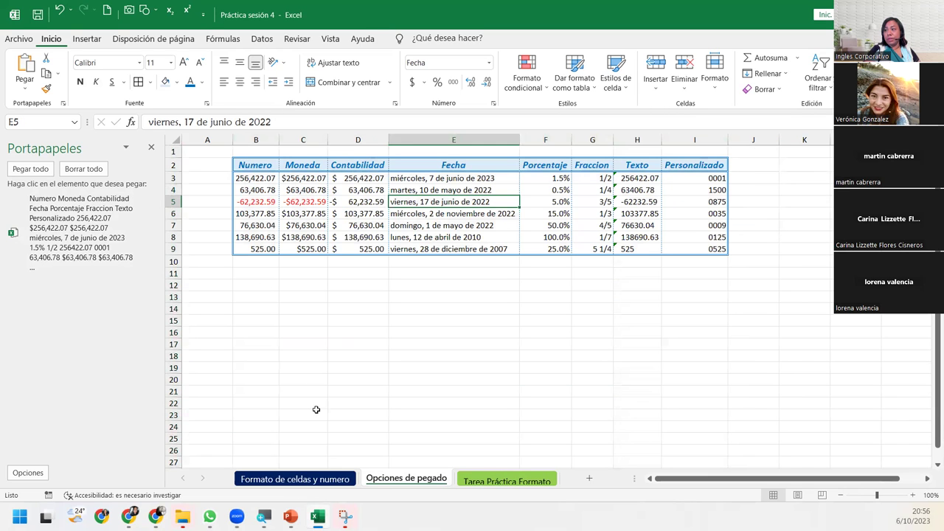
pyautogui.click(313, 480)
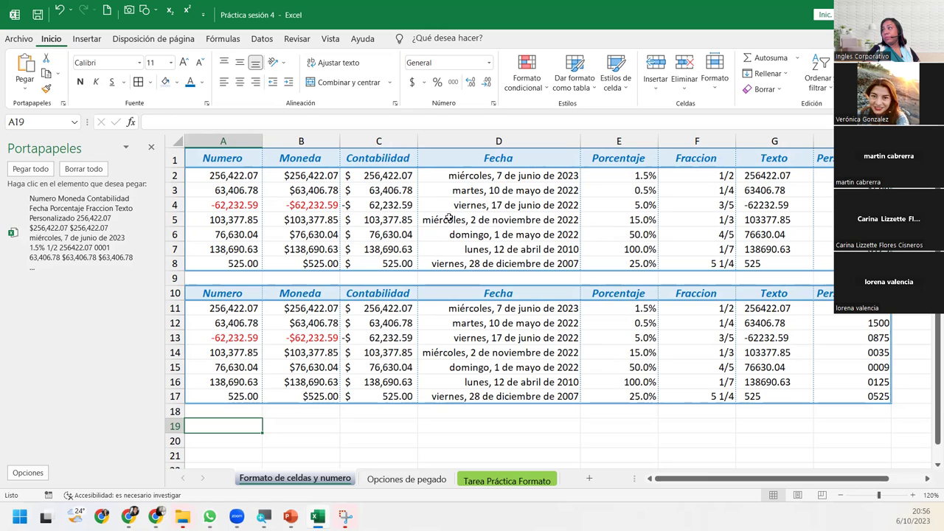
pyautogui.click(226, 156)
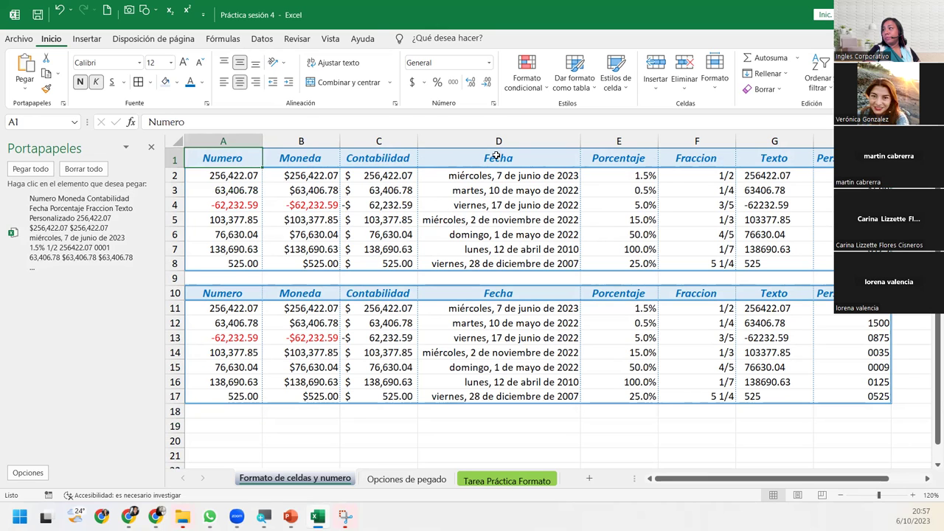
pyautogui.moveTo(497, 155); pyautogui.dragTo(627, 262)
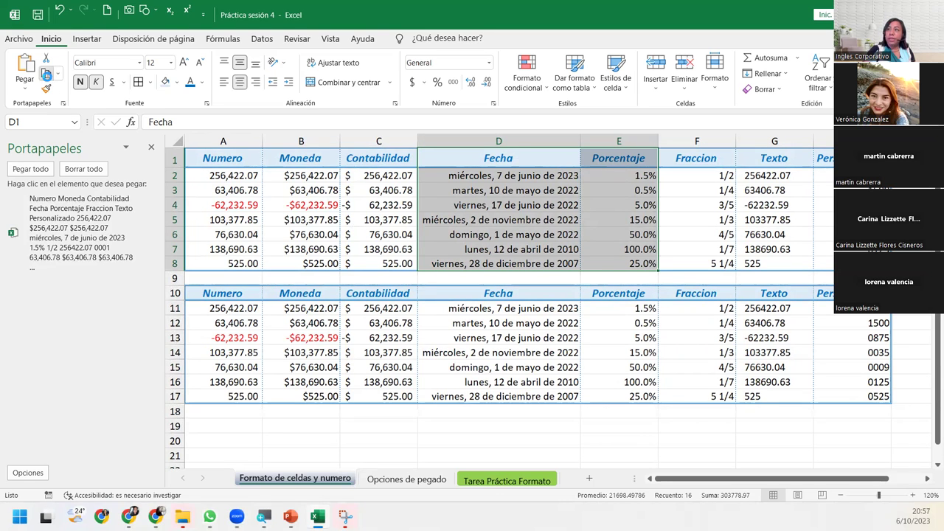
pyautogui.click(47, 75)
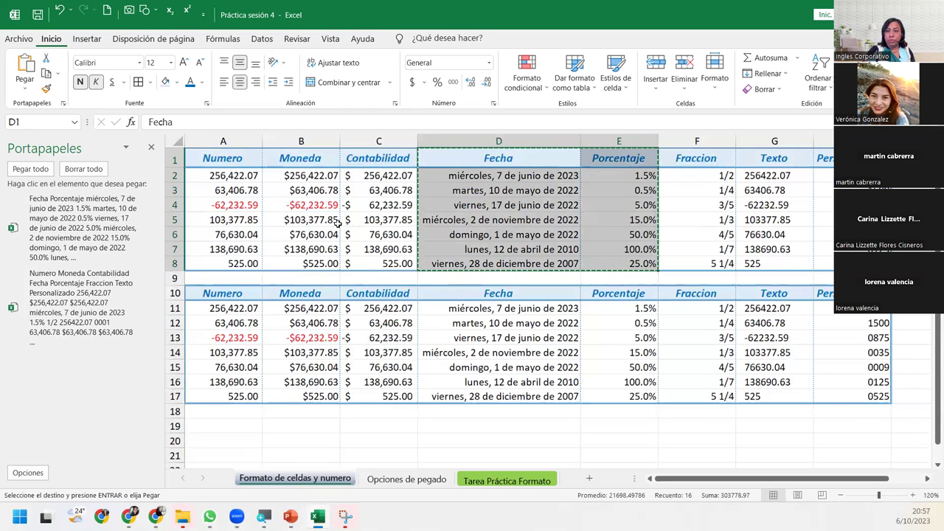
pyautogui.click(404, 479)
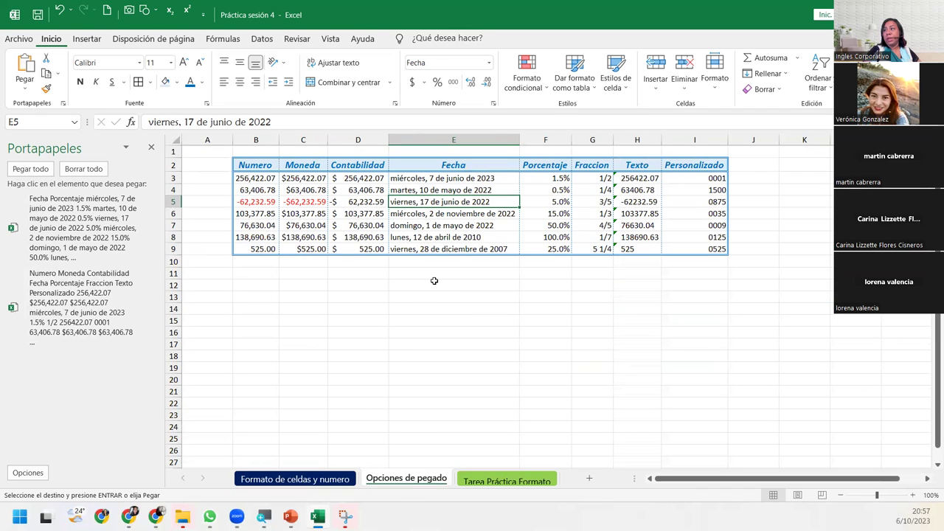
# Step: Paste the copied Fecha/Porcentaje block at E12:F19, then return to the source sheet
pyautogui.click(429, 284)
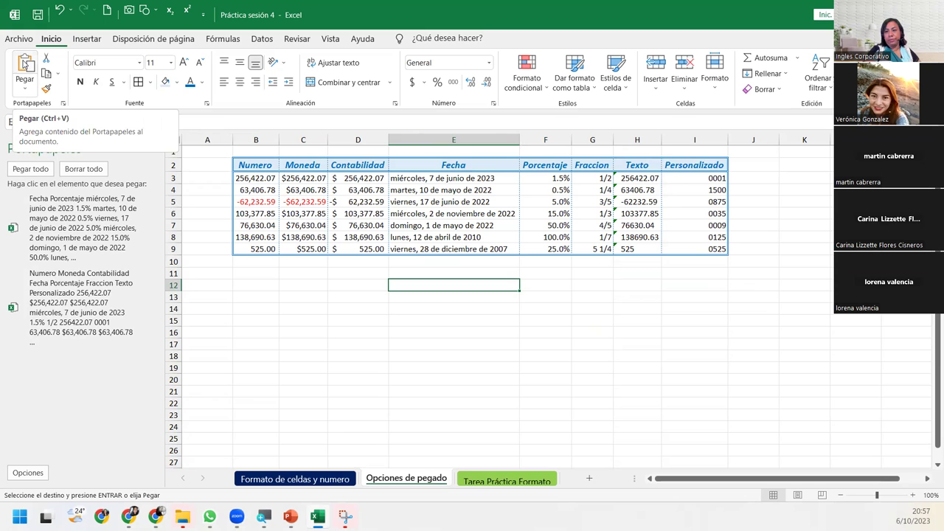
pyautogui.click(25, 65)
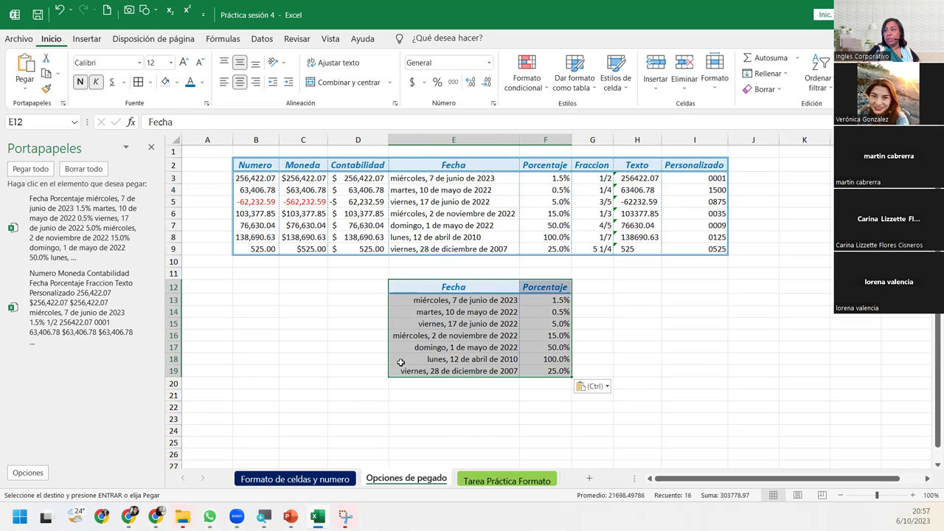
pyautogui.click(391, 407)
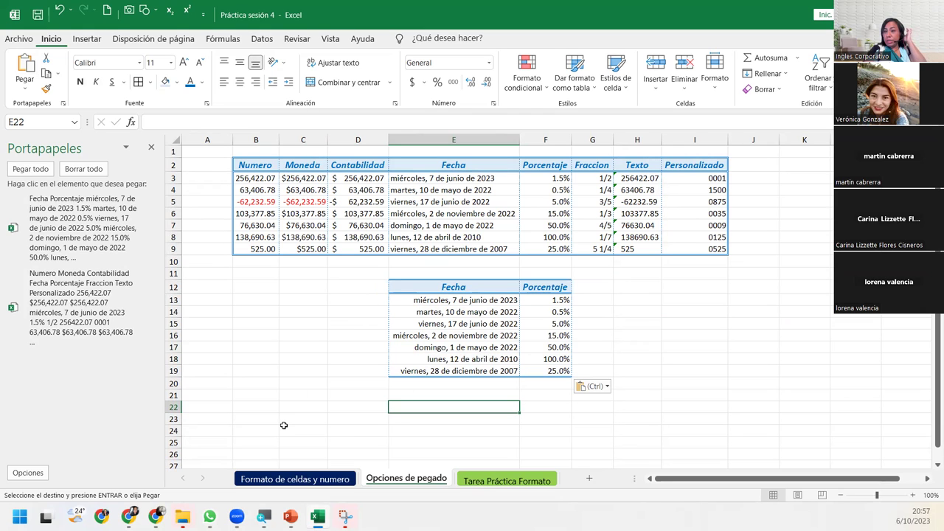
pyautogui.click(294, 479)
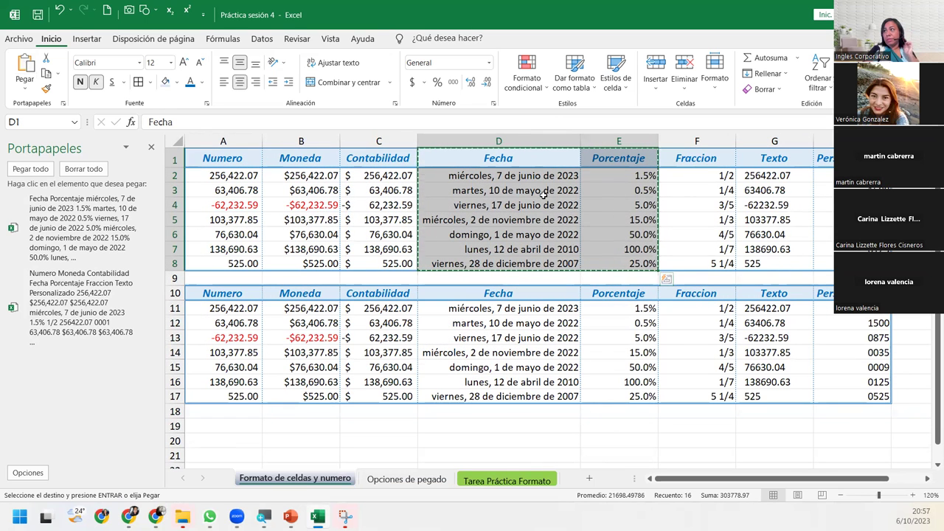
# Step: Recheck the source block, then select I12 on Opciones de pegado and show the Pegar options
pyautogui.click(413, 479)
pyautogui.click(299, 479)
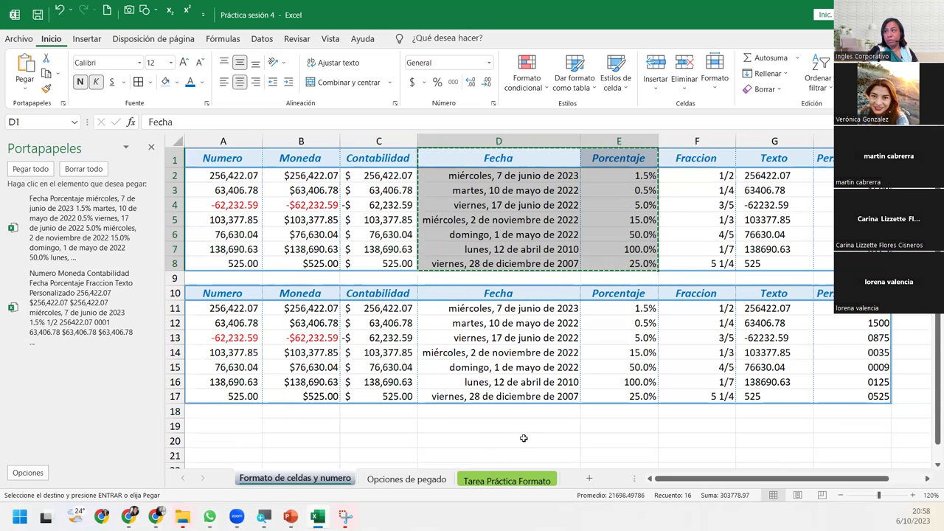
pyautogui.hotkey('ctrl', 'pagedown')
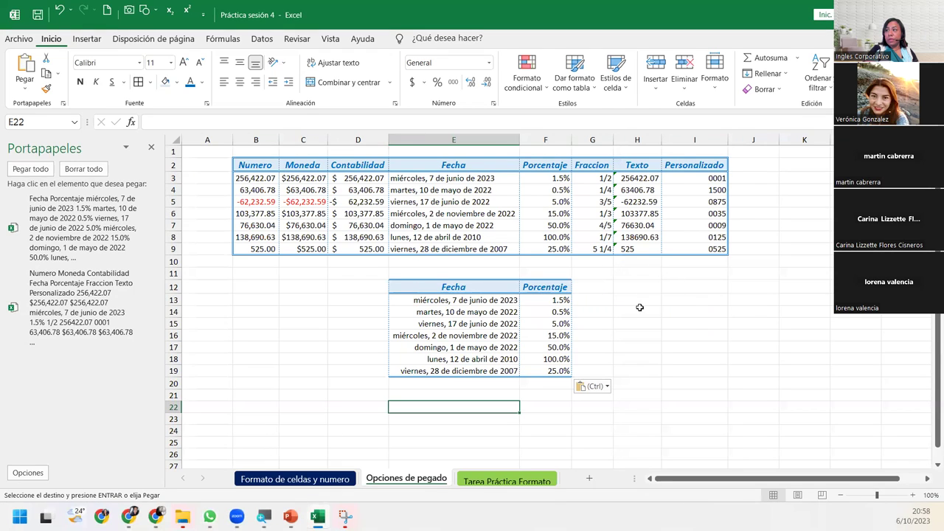
pyautogui.click(681, 297)
pyautogui.click(686, 284)
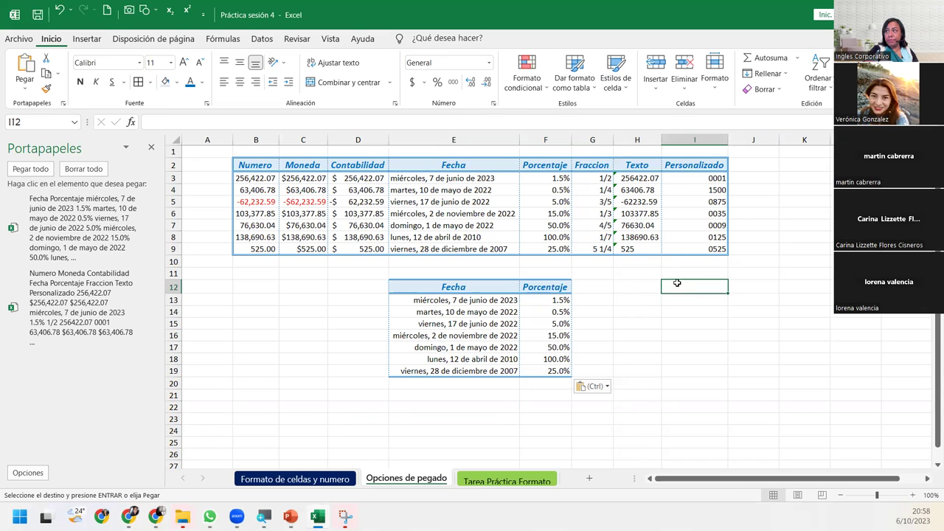
pyautogui.click(27, 89)
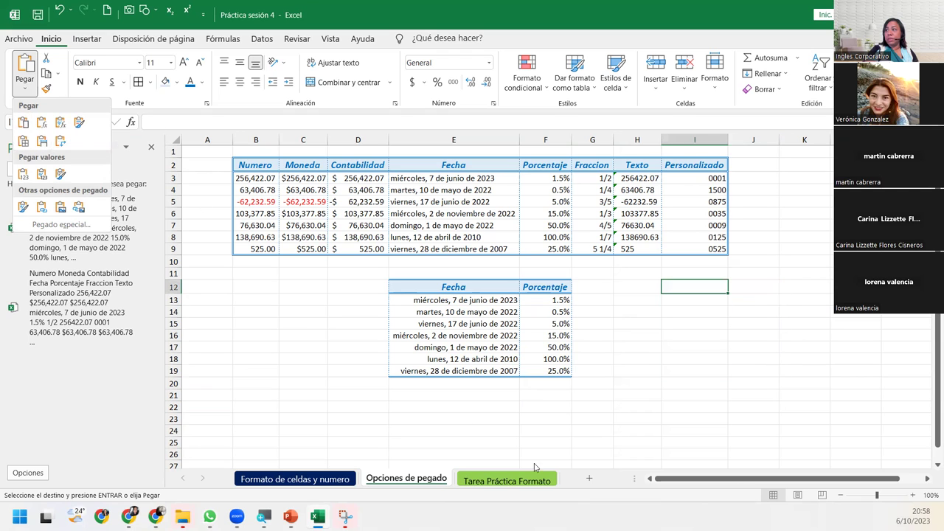
pyautogui.click(423, 409)
pyautogui.click(422, 409)
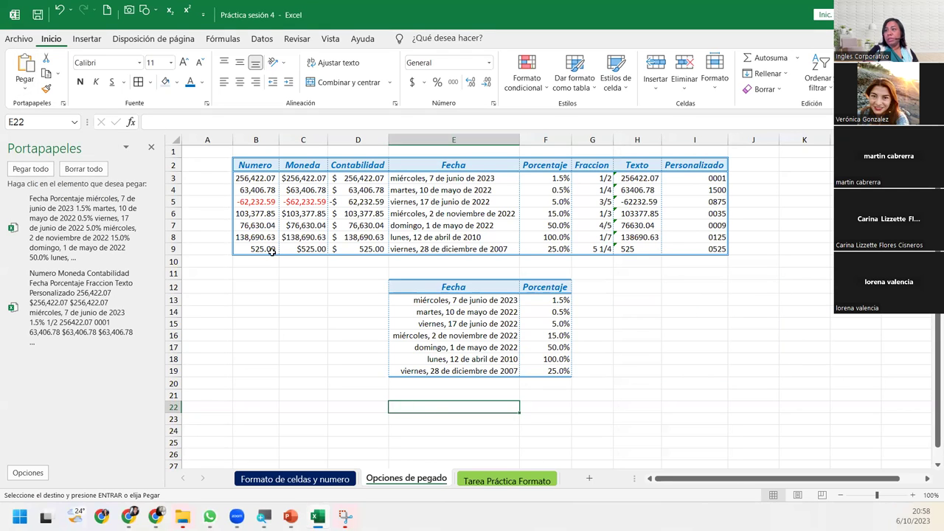
pyautogui.click(24, 90)
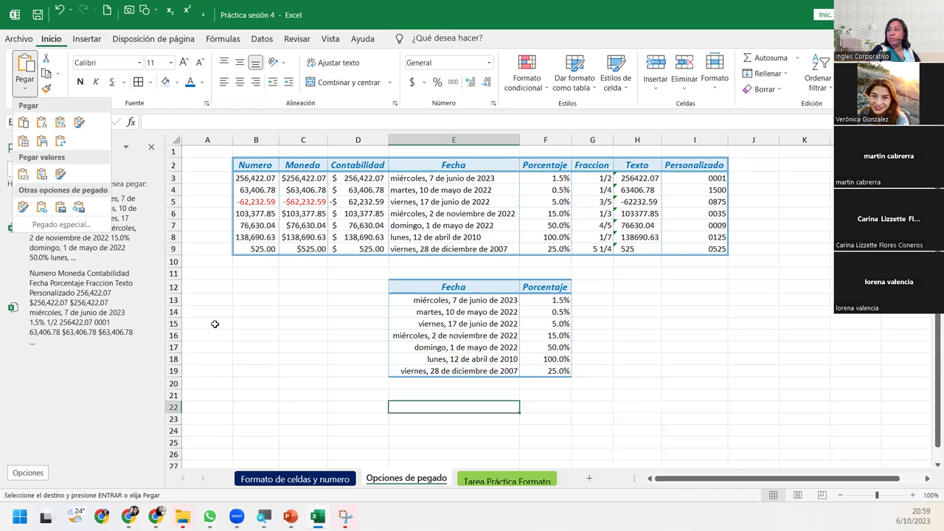
pyautogui.press('Escape')
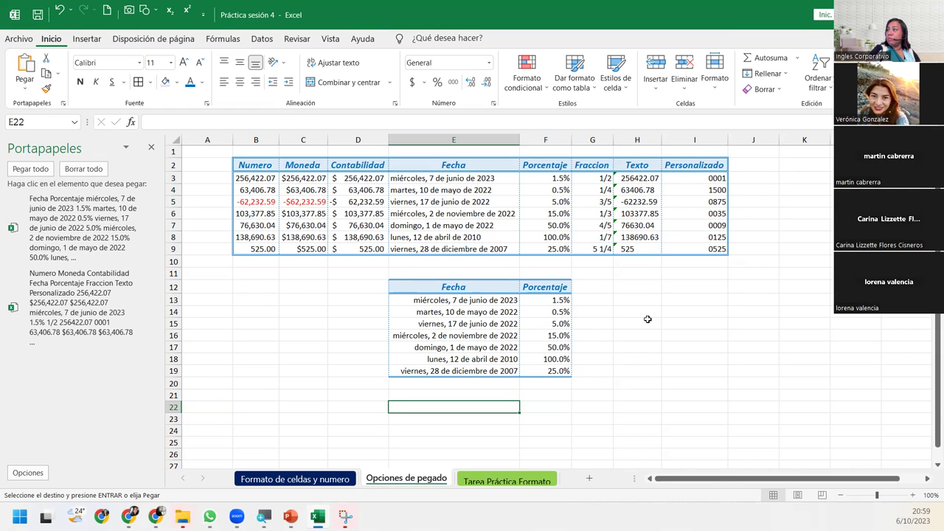
pyautogui.click(249, 288)
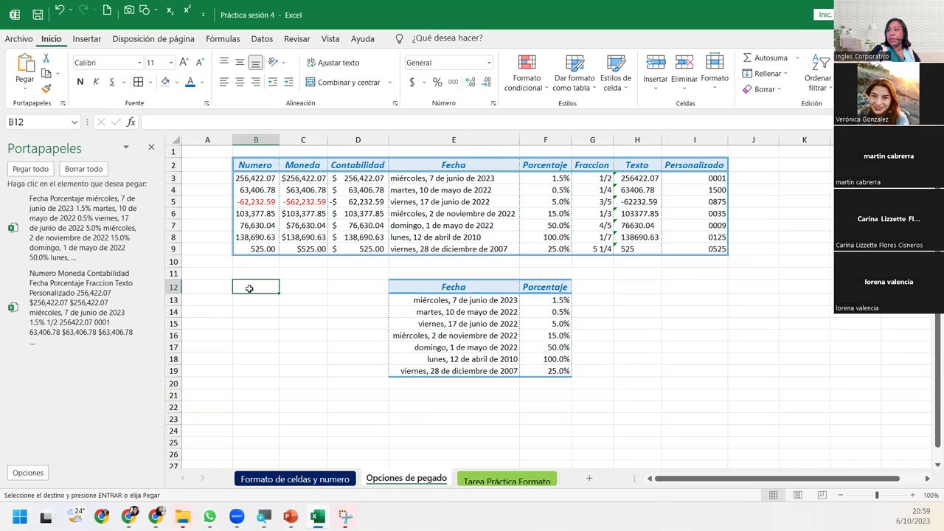
# Step: Paste the block at B12 with 'Mantener ancho de columnas de origen', then select B22 for another paste
pyautogui.click(24, 86)
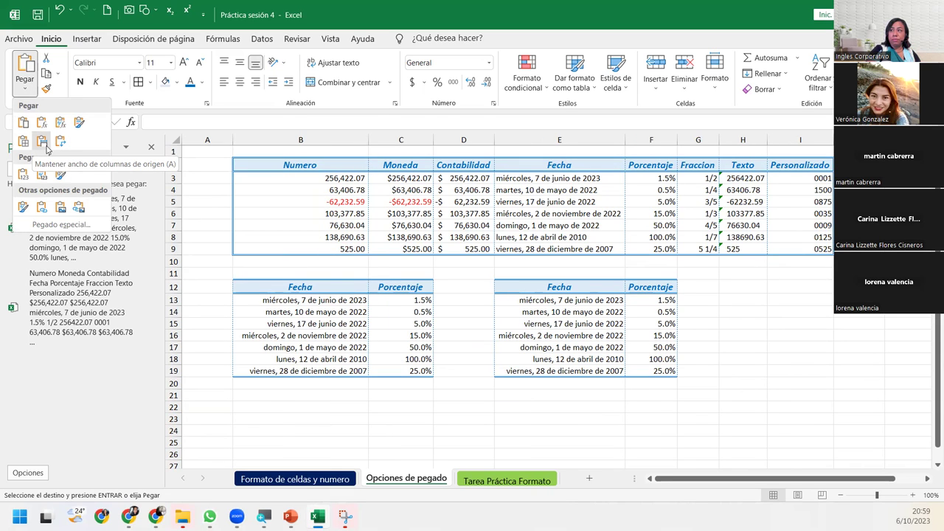
pyautogui.click(46, 147)
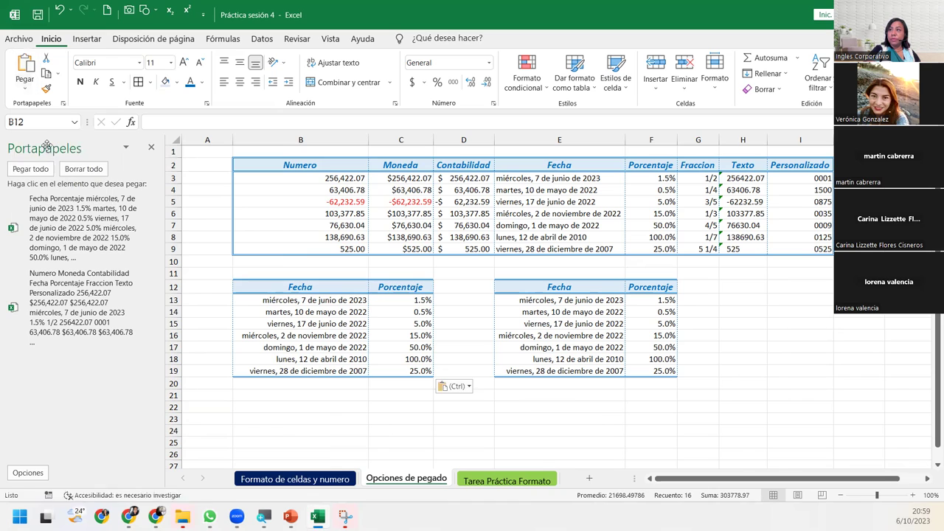
pyautogui.click(356, 411)
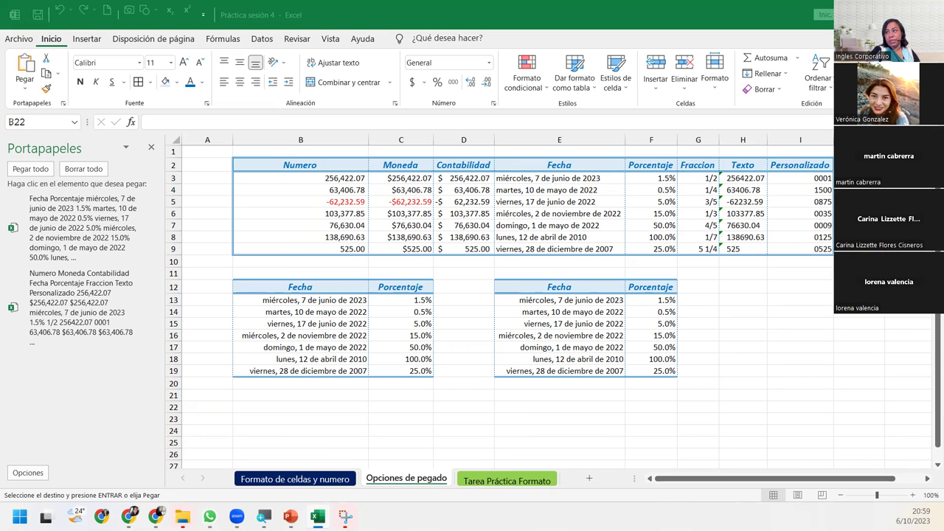
pyautogui.click(287, 408)
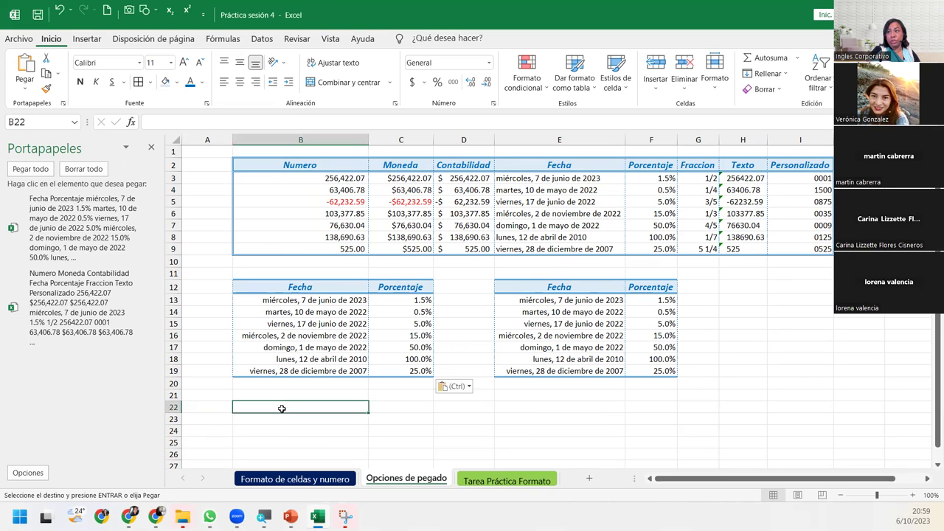
pyautogui.click(24, 87)
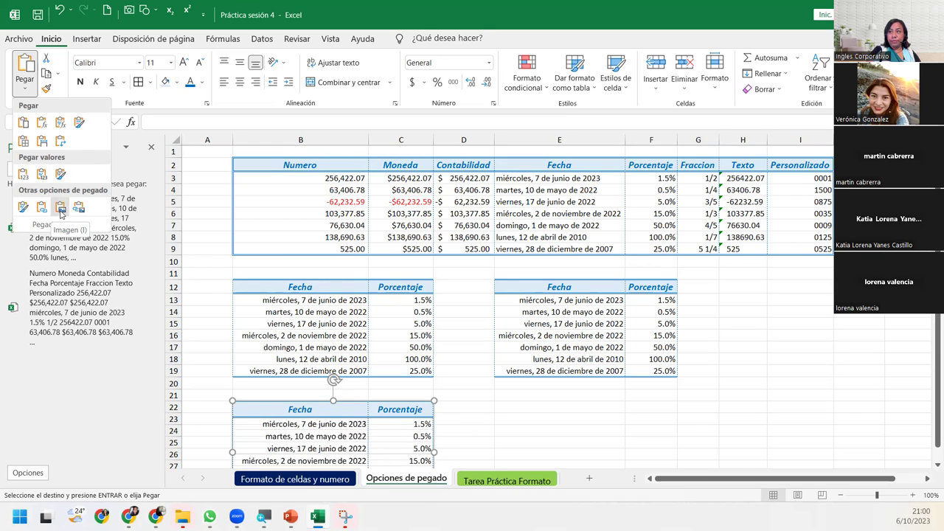
# Step: Paste the block as a static Imagen, shrink and reposition it, then delete it
pyautogui.click(61, 210)
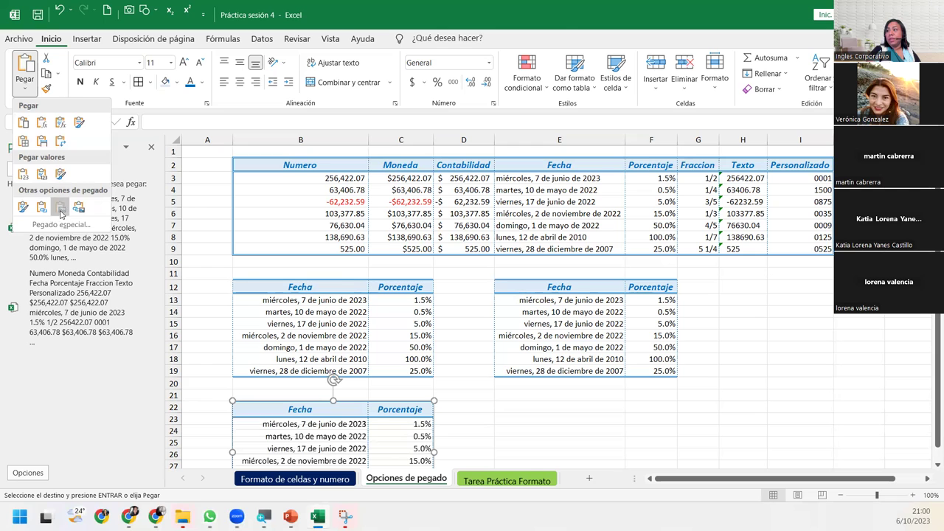
pyautogui.moveTo(272, 404); pyautogui.dragTo(733, 271)
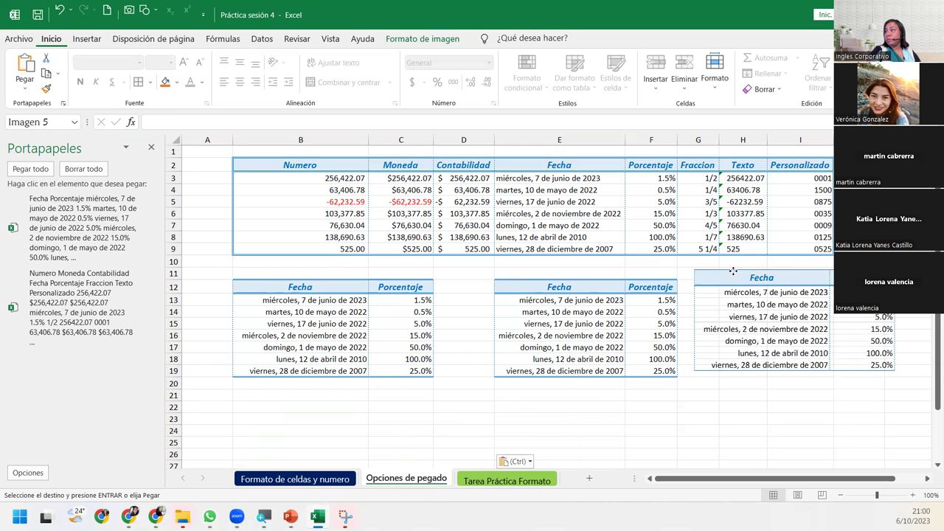
pyautogui.moveTo(895, 372)
pyautogui.mouseDown()
pyautogui.moveTo(870, 372)
pyautogui.moveTo(839, 343)
pyautogui.mouseUp()
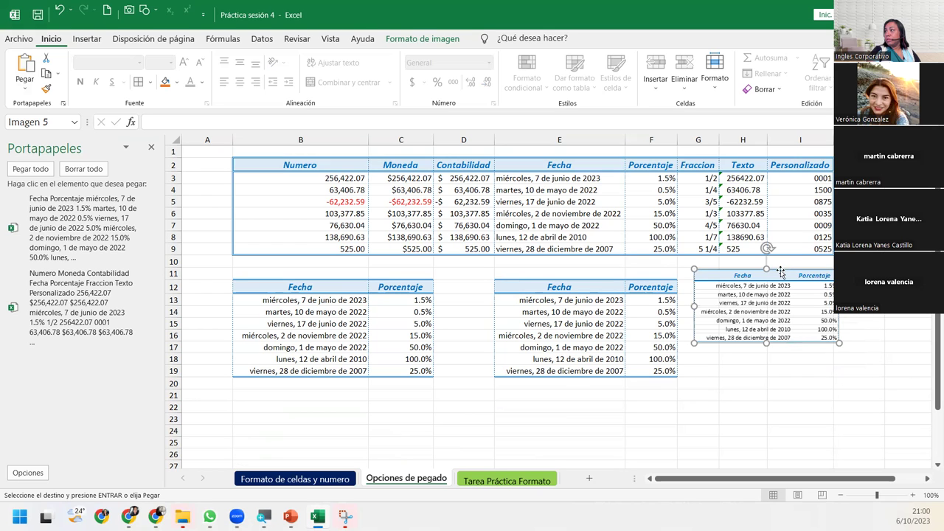
pyautogui.moveTo(780, 272); pyautogui.dragTo(806, 288)
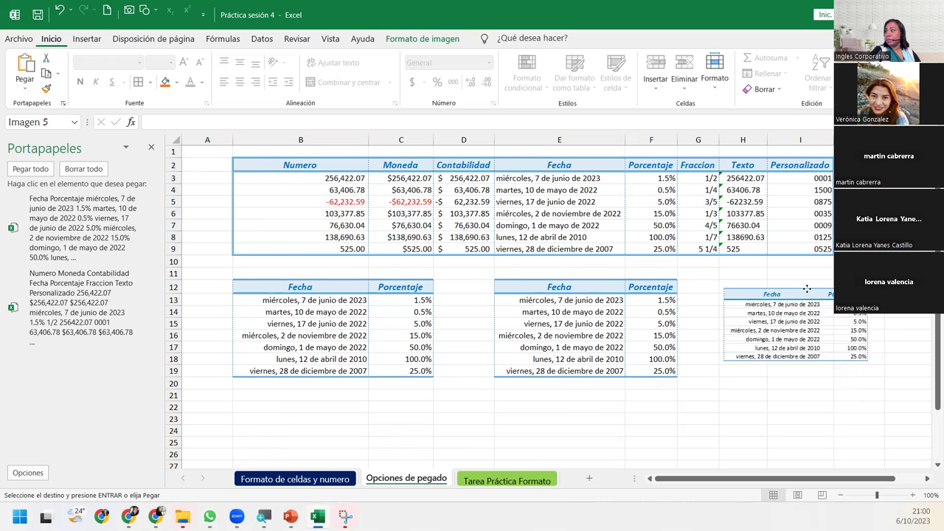
pyautogui.moveTo(806, 288); pyautogui.dragTo(361, 396)
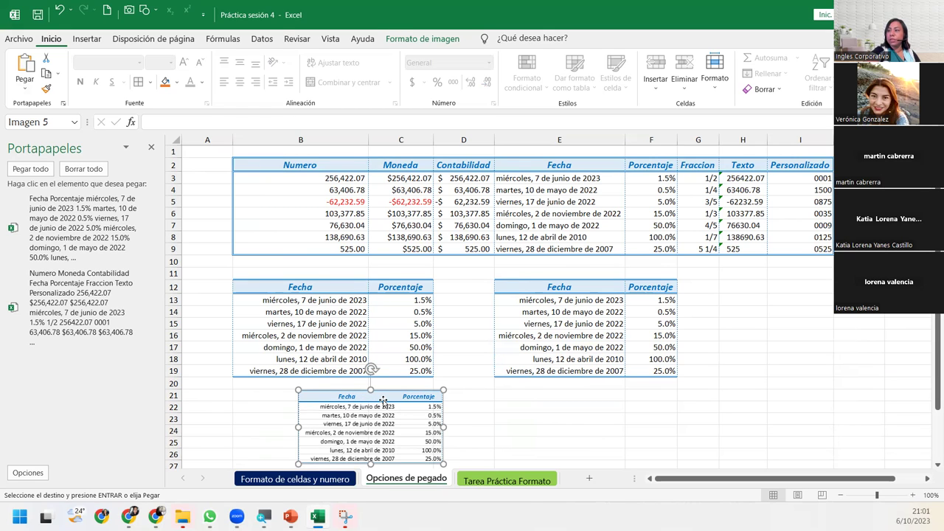
pyautogui.press('Delete')
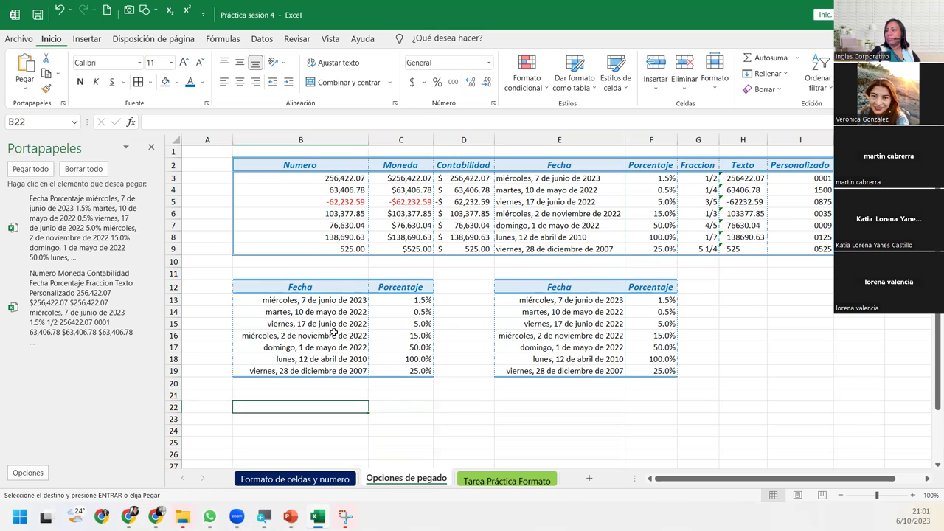
# Step: Fill the data cells B13:C19 with Blanco, Fondo 1
pyautogui.click(334, 332)
pyautogui.click(342, 301)
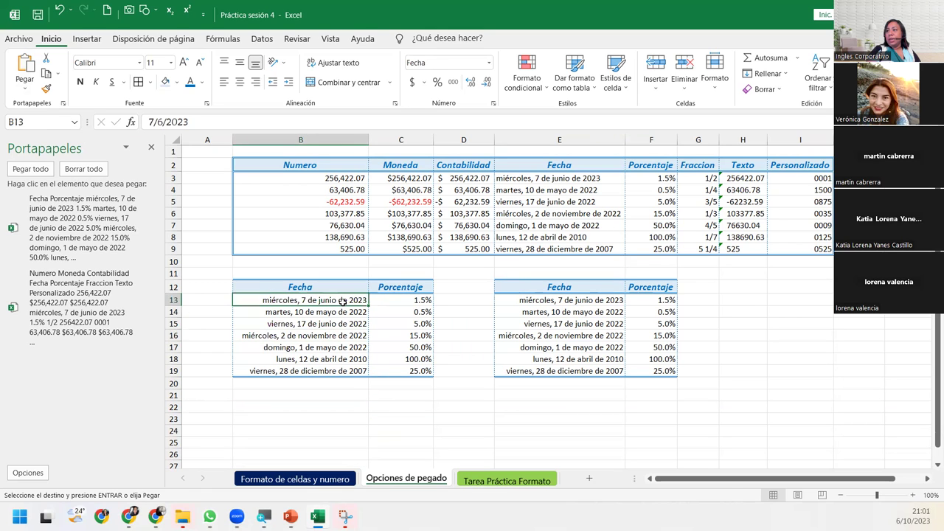
pyautogui.moveTo(343, 301); pyautogui.dragTo(420, 370)
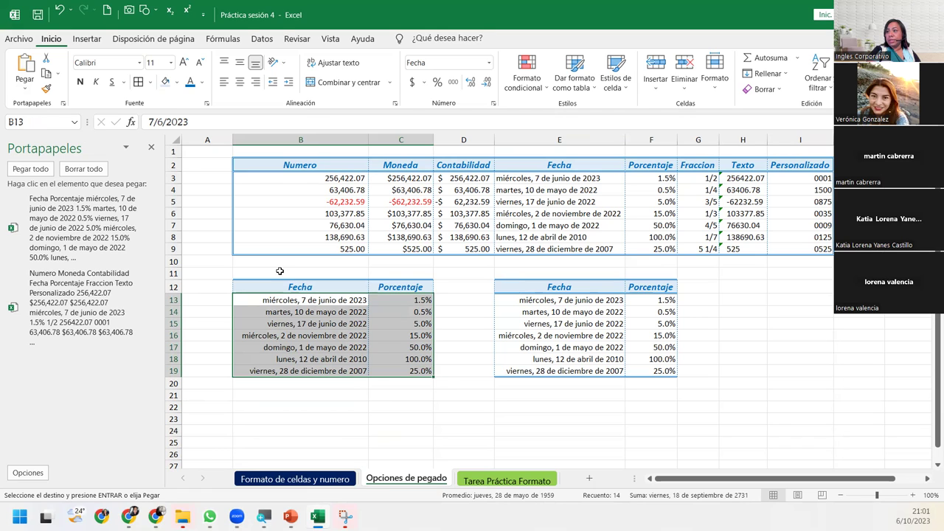
pyautogui.click(175, 83)
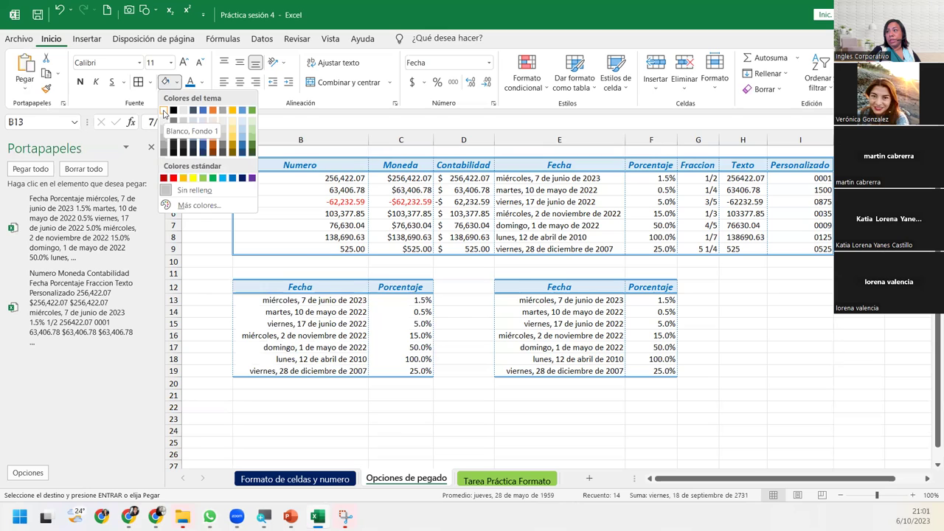
pyautogui.click(164, 111)
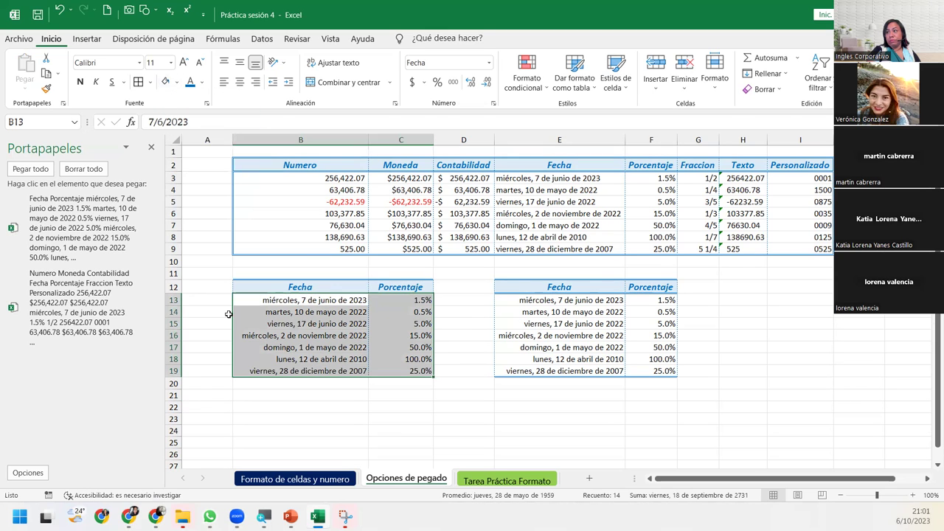
# Step: Reapply the white fill to B13:C19 and select the whole table including headers
pyautogui.moveTo(266, 300); pyautogui.dragTo(386, 369)
pyautogui.click(177, 85)
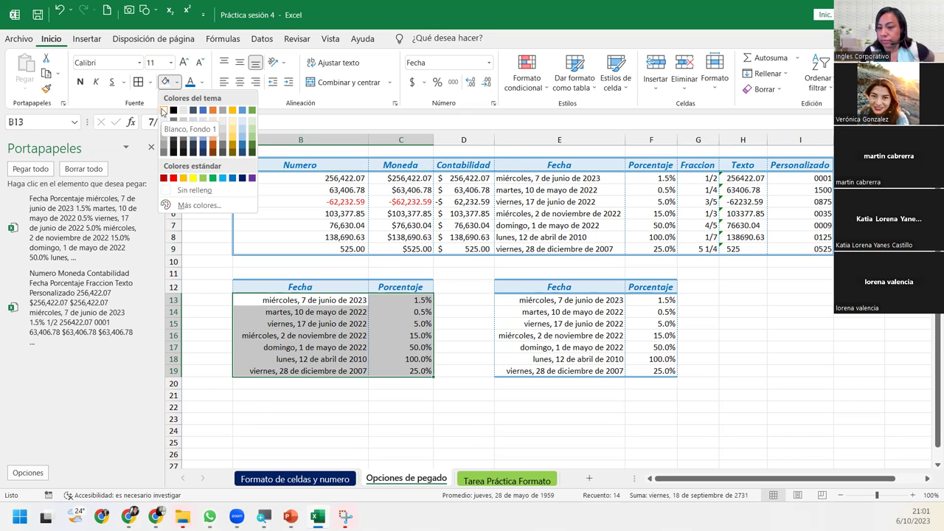
pyautogui.click(163, 110)
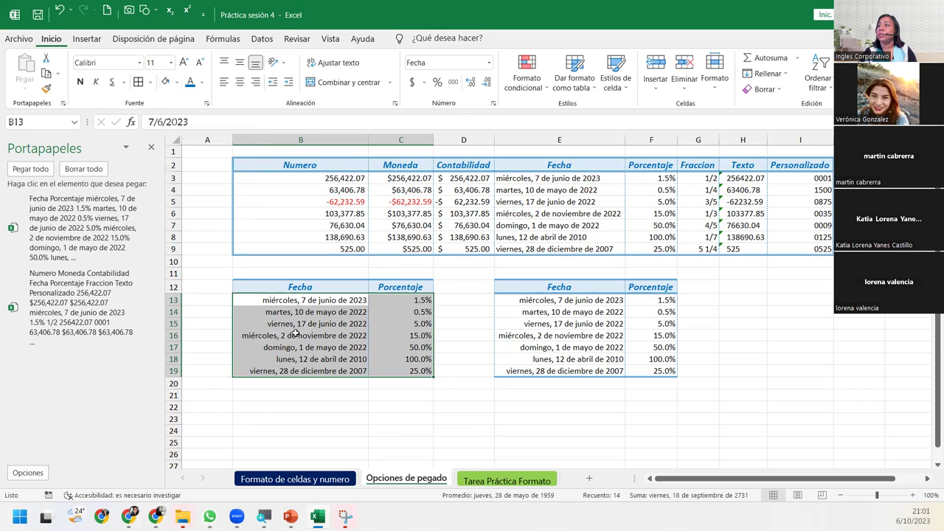
pyautogui.moveTo(259, 289)
pyautogui.mouseDown()
pyautogui.moveTo(392, 338)
pyautogui.moveTo(407, 371)
pyautogui.mouseUp()
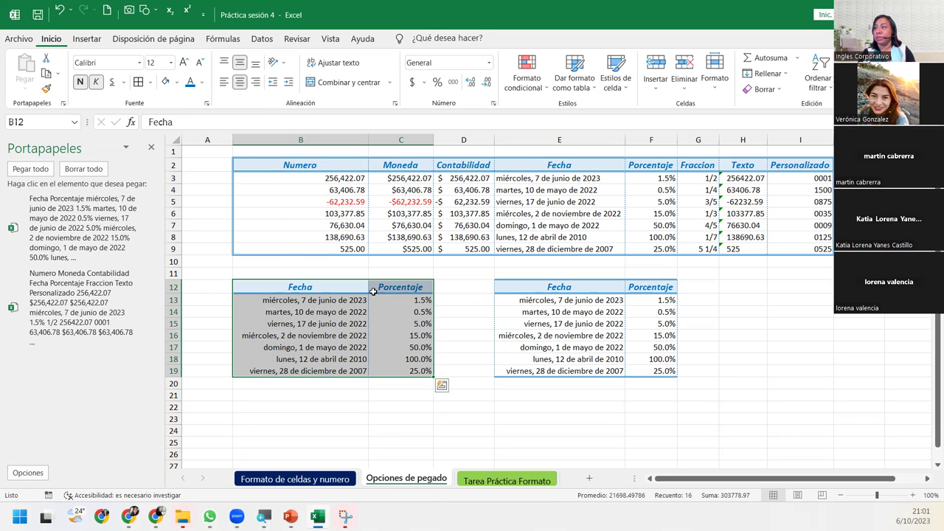
# Step: Copy B12:C19 and paste it as a static Imagen below the table, around rows 21–28
pyautogui.click(46, 74)
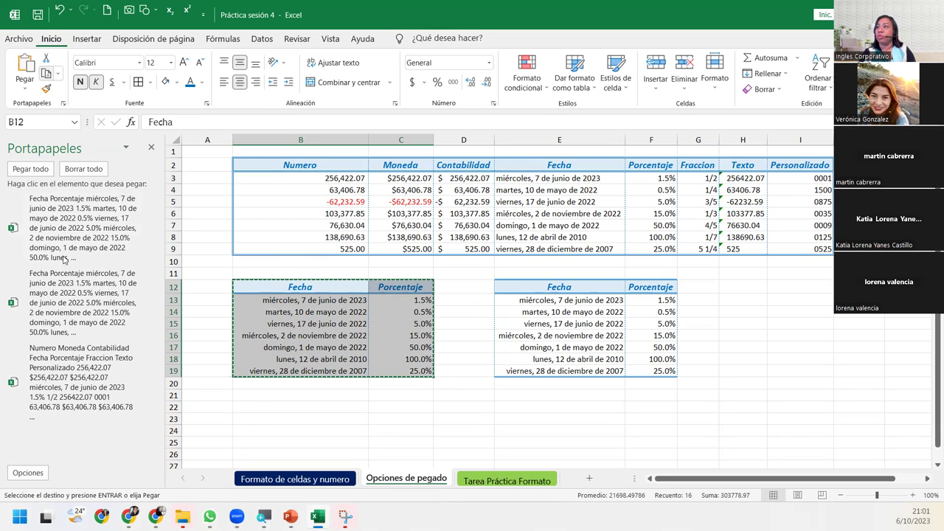
pyautogui.click(255, 418)
pyautogui.click(24, 86)
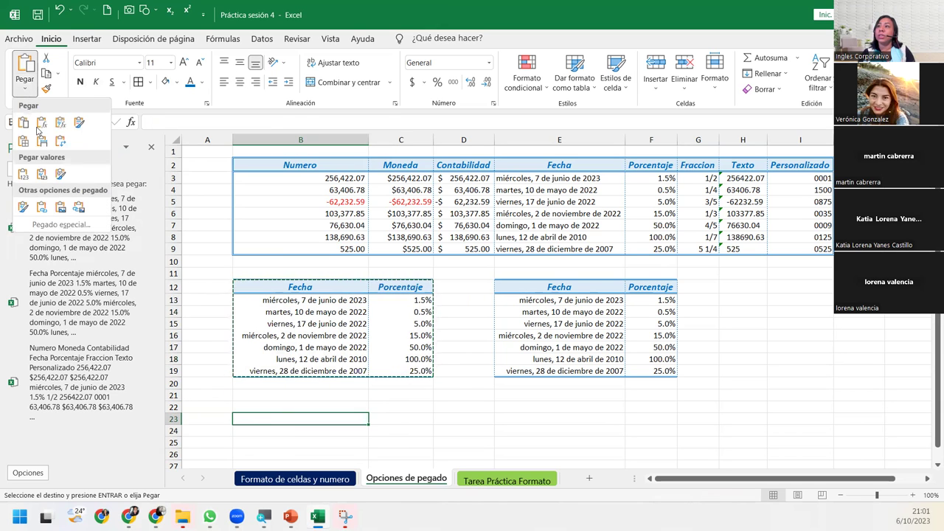
pyautogui.click(62, 209)
pyautogui.moveTo(263, 429)
pyautogui.mouseDown()
pyautogui.moveTo(447, 408)
pyautogui.moveTo(624, 311)
pyautogui.moveTo(707, 306)
pyautogui.moveTo(439, 299)
pyautogui.moveTo(382, 204)
pyautogui.moveTo(490, 211)
pyautogui.moveTo(498, 277)
pyautogui.moveTo(385, 333)
pyautogui.moveTo(251, 361)
pyautogui.moveTo(333, 402)
pyautogui.moveTo(308, 398)
pyautogui.mouseUp()
pyautogui.moveTo(306, 398); pyautogui.dragTo(294, 403)
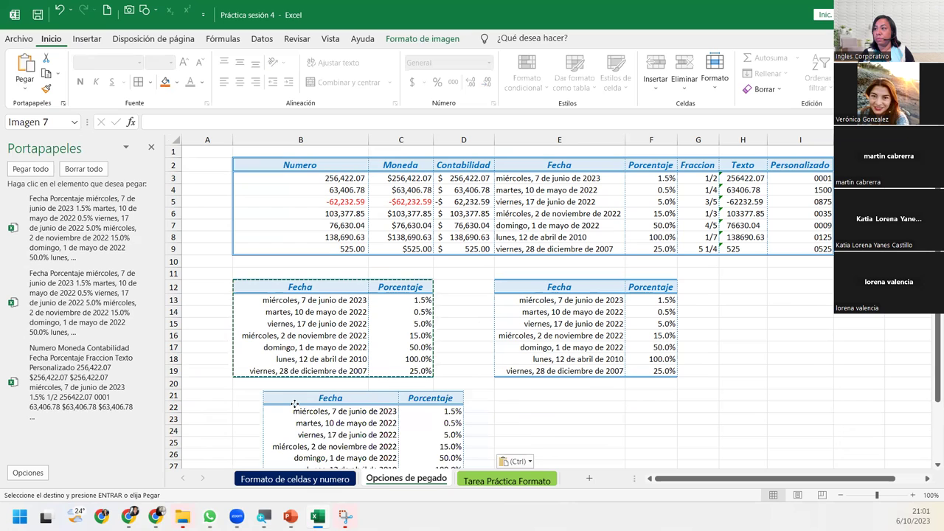
pyautogui.scroll(-2, 421, 354)
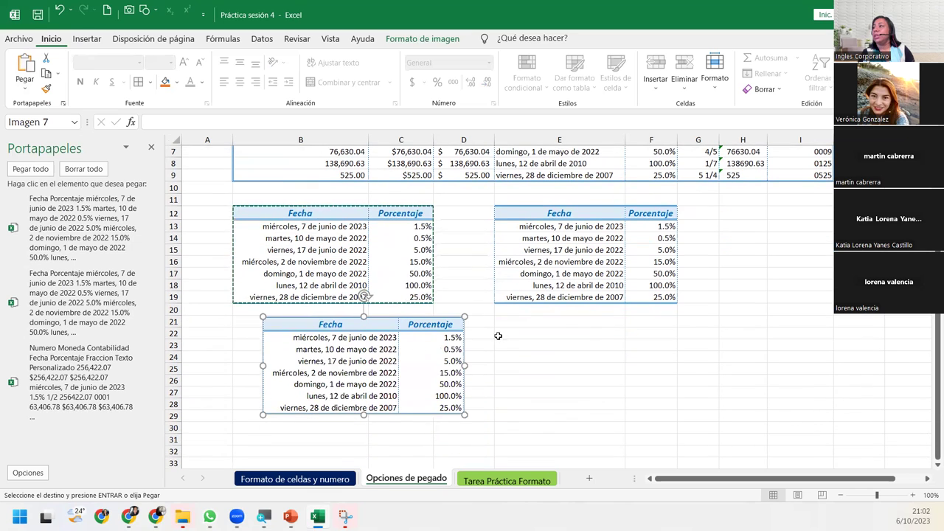
pyautogui.click(510, 326)
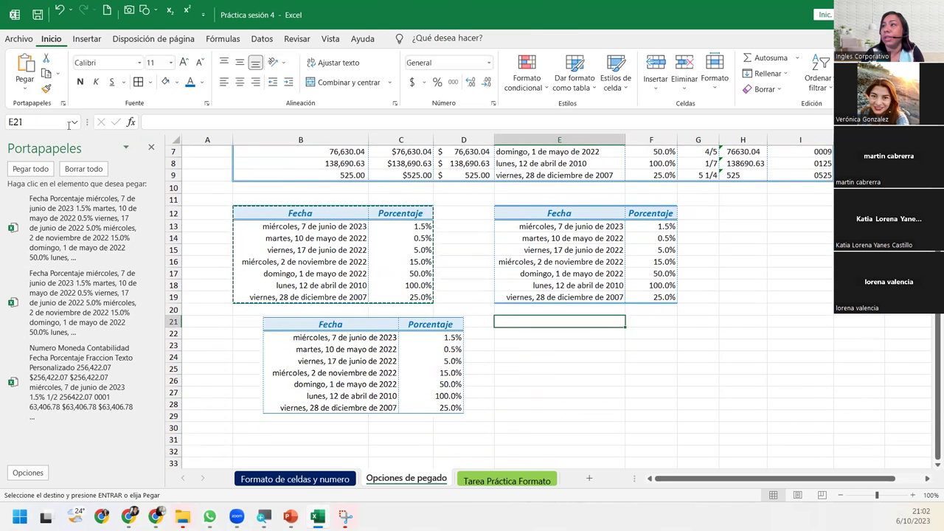
# Step: Paste the table at E21 as an Imagen vinculada and nudge it below the right table
pyautogui.click(24, 84)
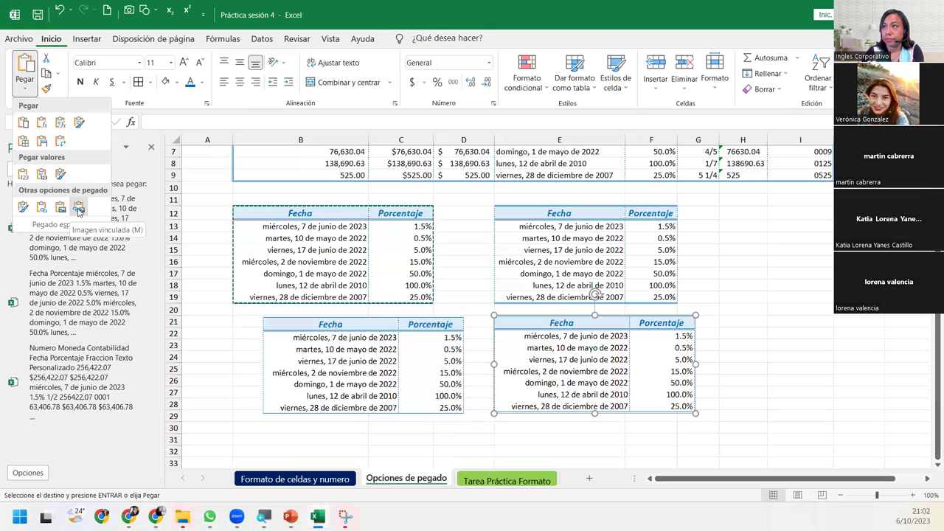
pyautogui.click(79, 209)
pyautogui.moveTo(535, 358)
pyautogui.mouseDown()
pyautogui.moveTo(535, 376)
pyautogui.moveTo(523, 367)
pyautogui.mouseUp()
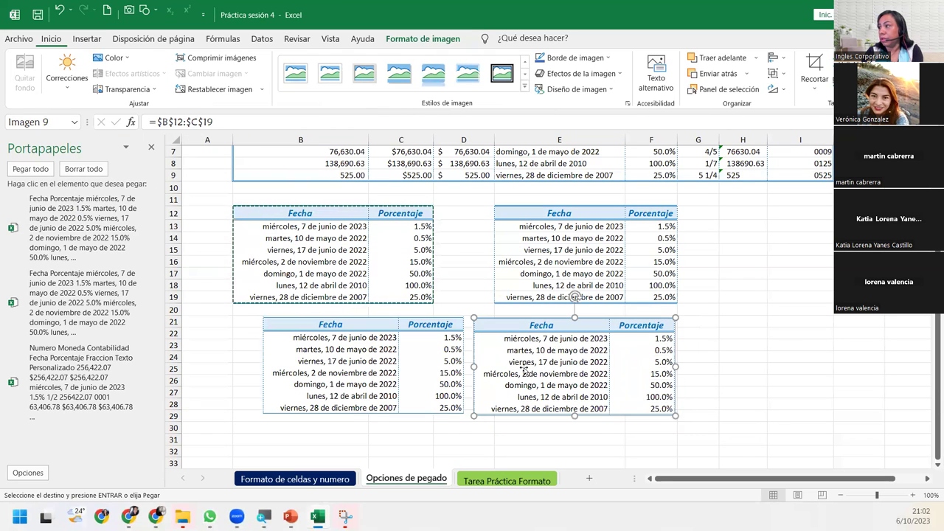
pyautogui.click(306, 283)
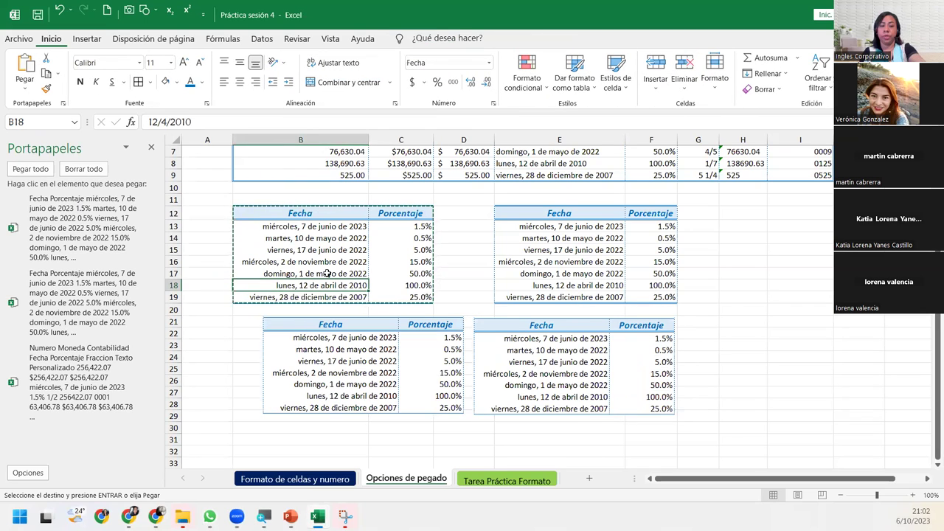
# Step: Change cell C14 from 0.5% to 30
pyautogui.press('Escape')
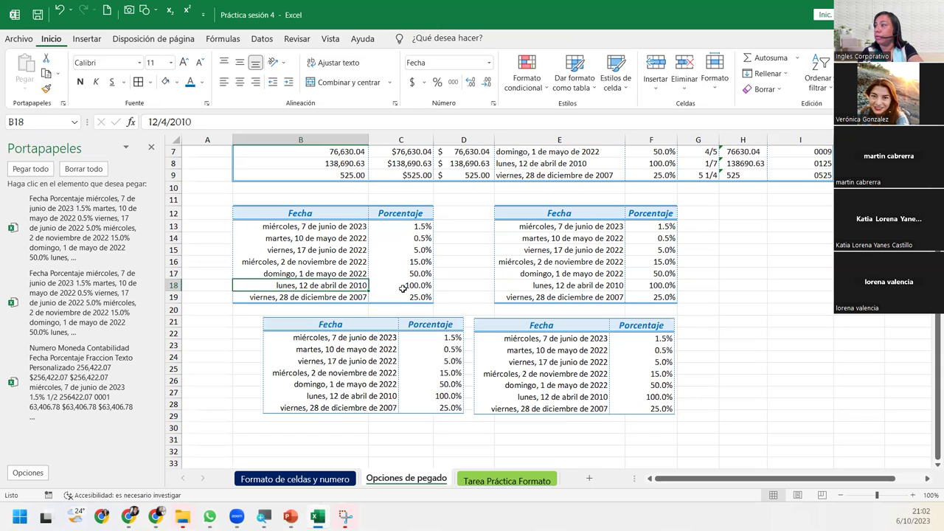
pyautogui.click(405, 237)
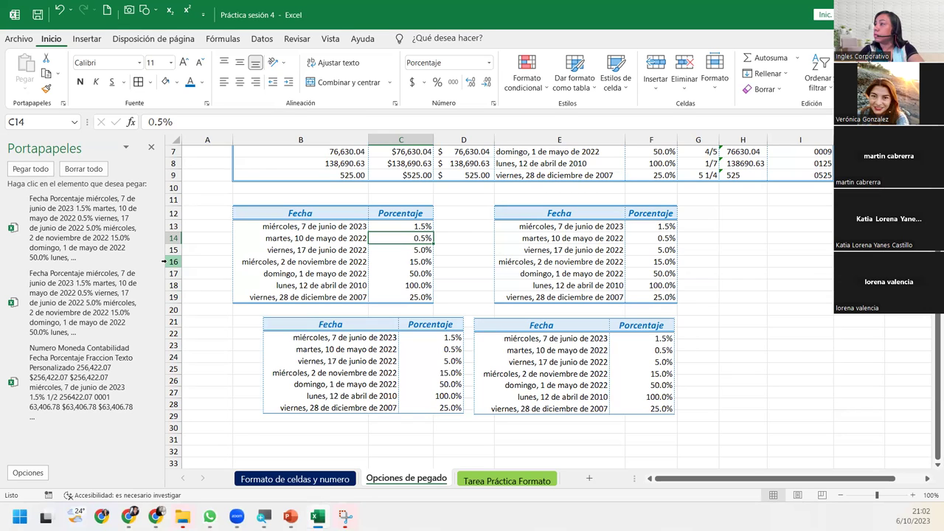
pyautogui.write('30')
pyautogui.press('Return')
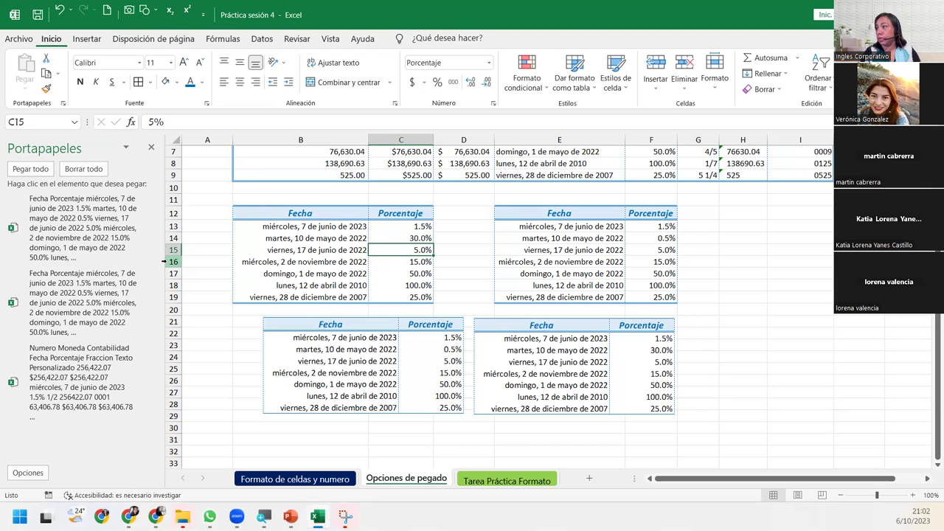
# Step: Compare the static picture (still 0.5%) with the linked picture showing 30.0%
pyautogui.click(410, 350)
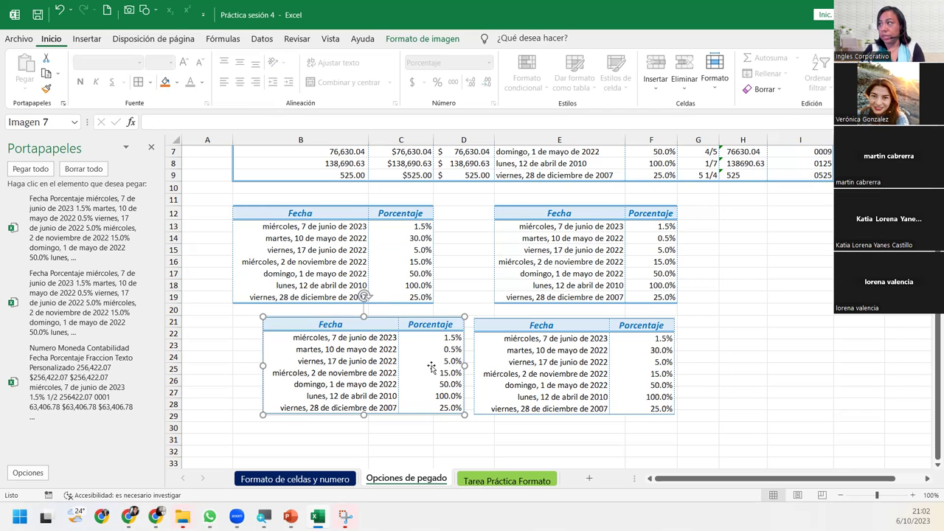
pyautogui.click(661, 351)
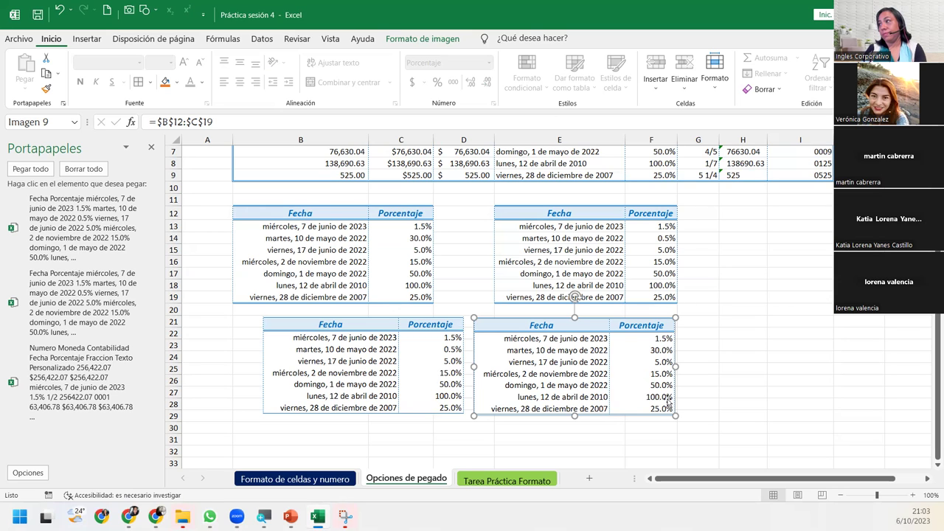
pyautogui.click(472, 428)
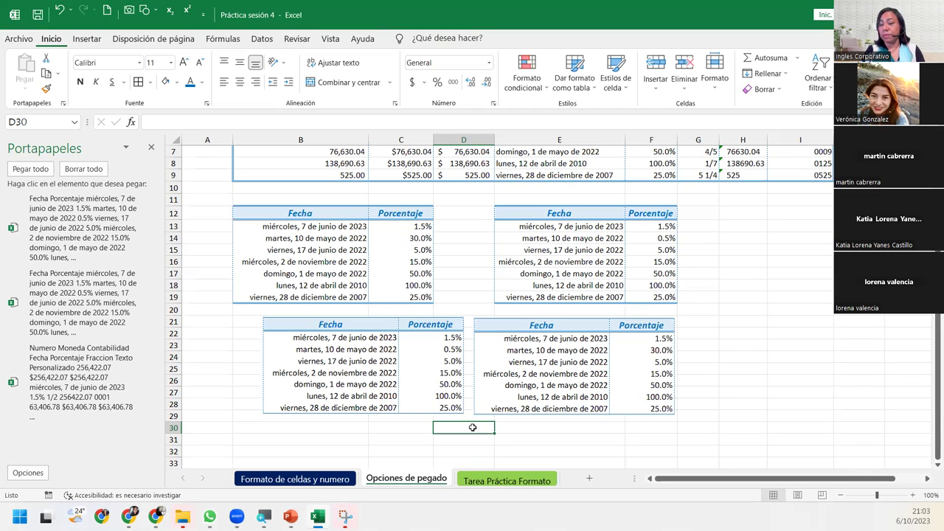
pyautogui.click(664, 366)
pyautogui.click(384, 358)
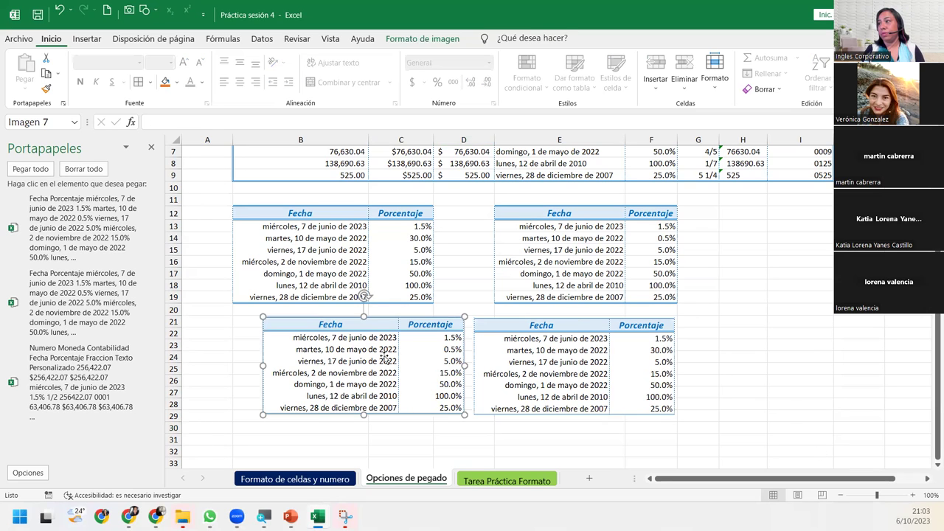
pyautogui.click(386, 235)
pyautogui.click(625, 349)
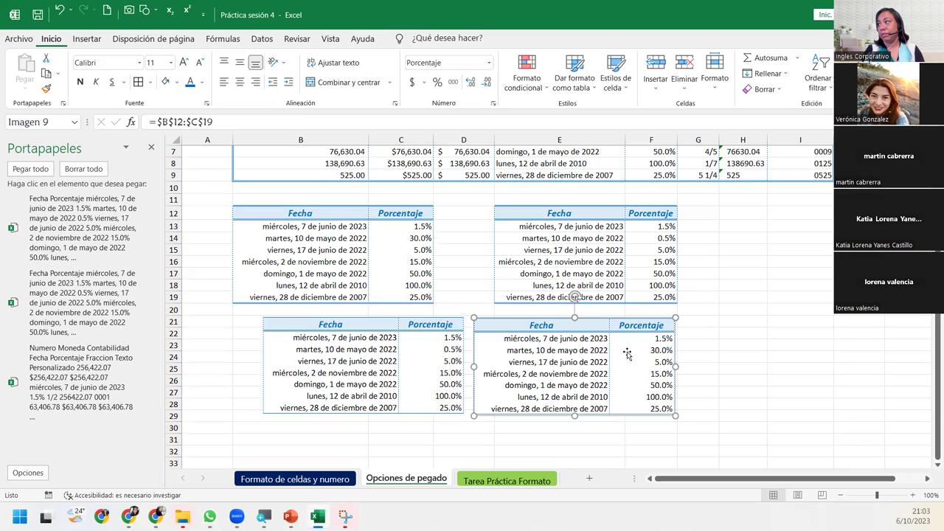
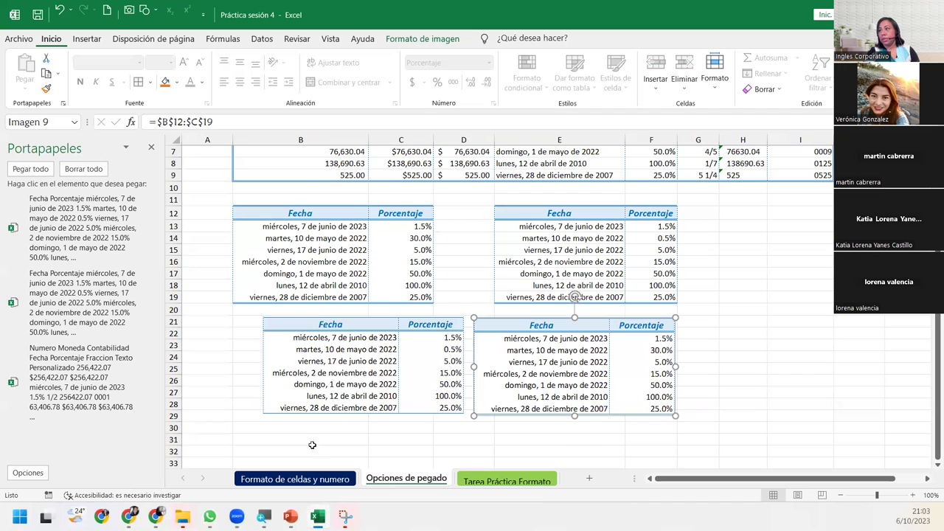
# Step: Copy the Fraccion column (F1:F8) from the Formato de celdas y numero sheet
pyautogui.click(312, 480)
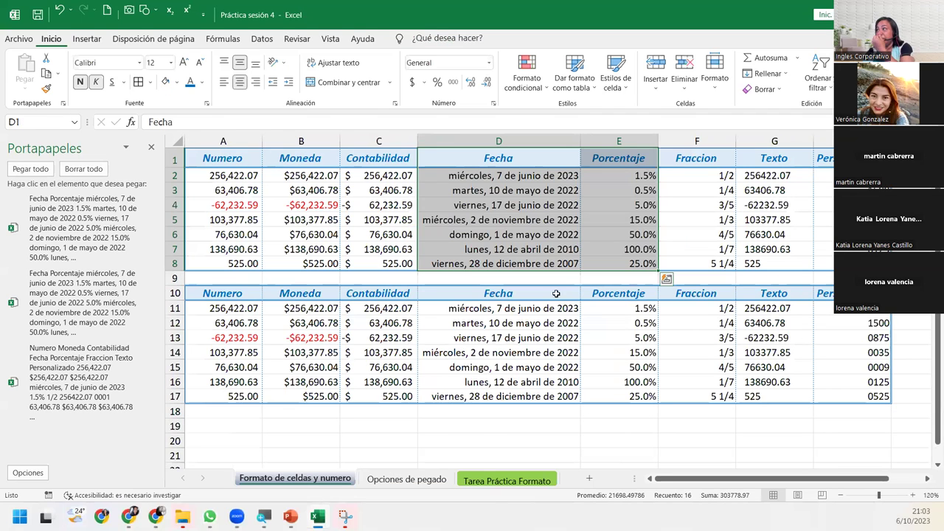
pyautogui.moveTo(696, 158); pyautogui.dragTo(696, 260)
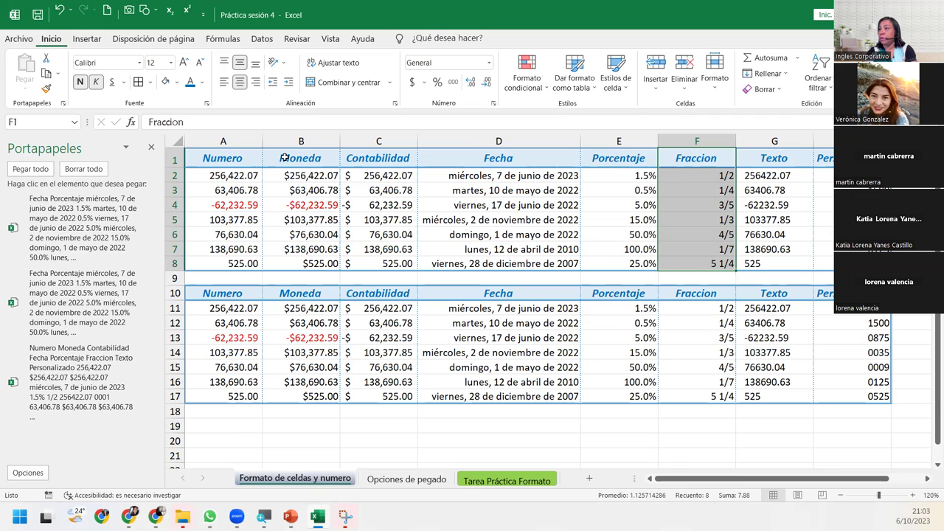
pyautogui.click(47, 76)
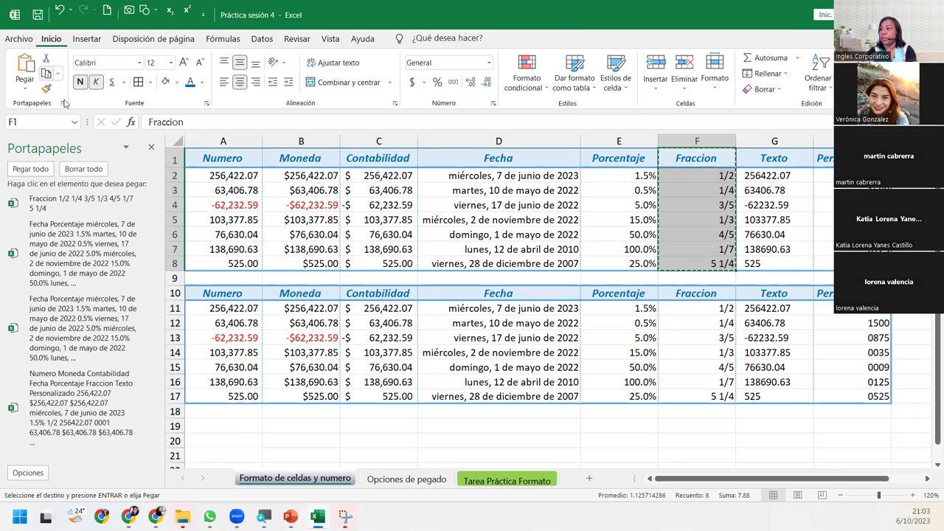
# Step: Paste it as a linked picture at H12 on Opciones de pegado and drag it beside the tables
pyautogui.click(440, 479)
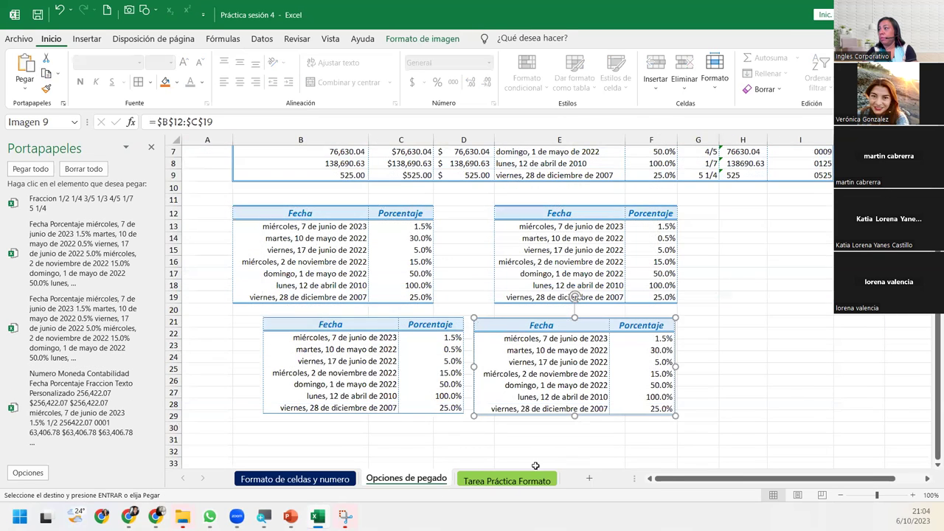
pyautogui.click(789, 243)
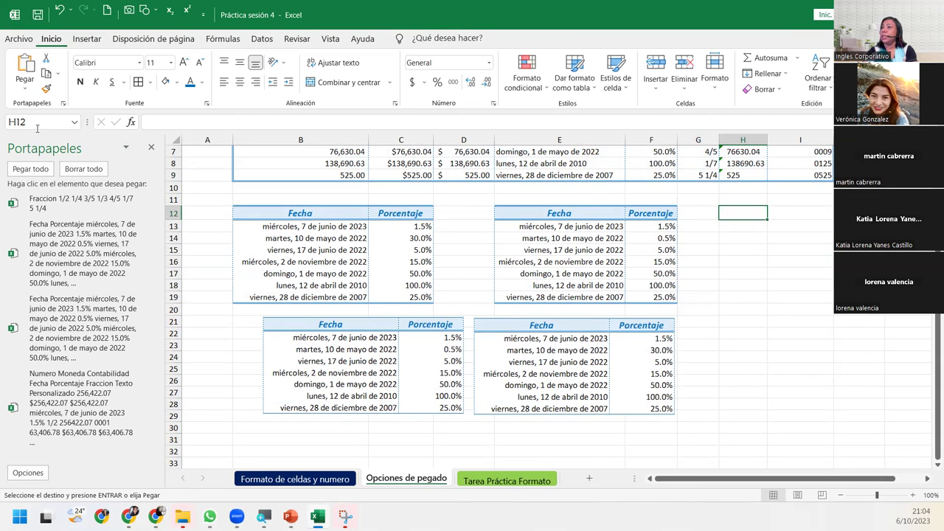
pyautogui.click(31, 89)
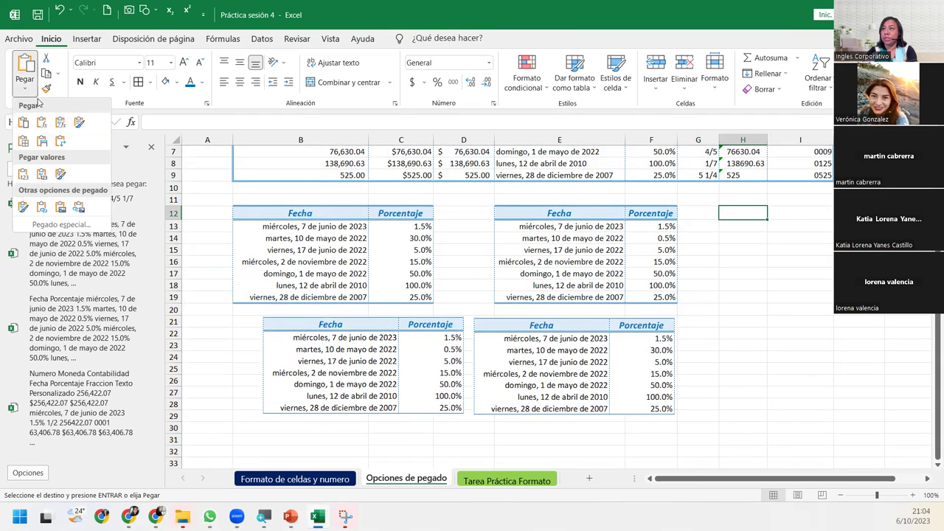
pyautogui.click(80, 209)
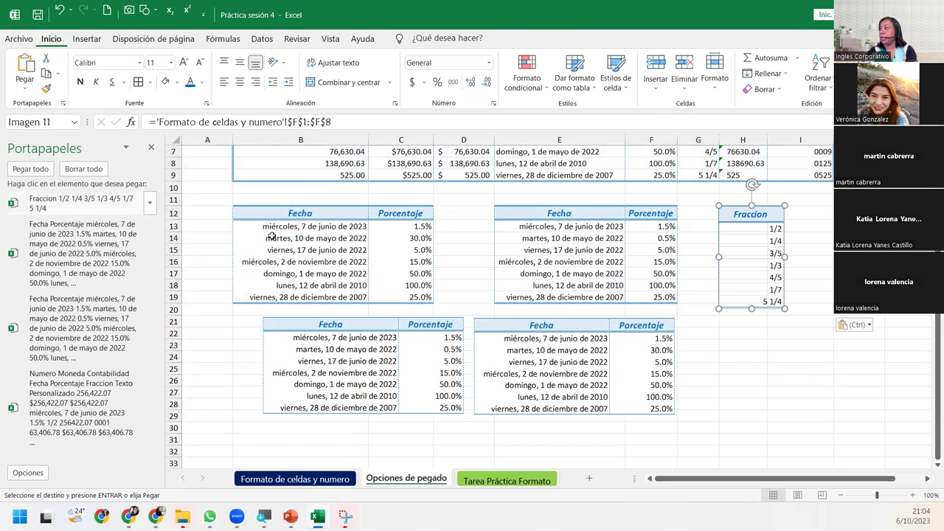
pyautogui.moveTo(766, 214)
pyautogui.mouseDown()
pyautogui.moveTo(785, 247)
pyautogui.moveTo(795, 235)
pyautogui.moveTo(877, 235)
pyautogui.moveTo(814, 234)
pyautogui.mouseUp()
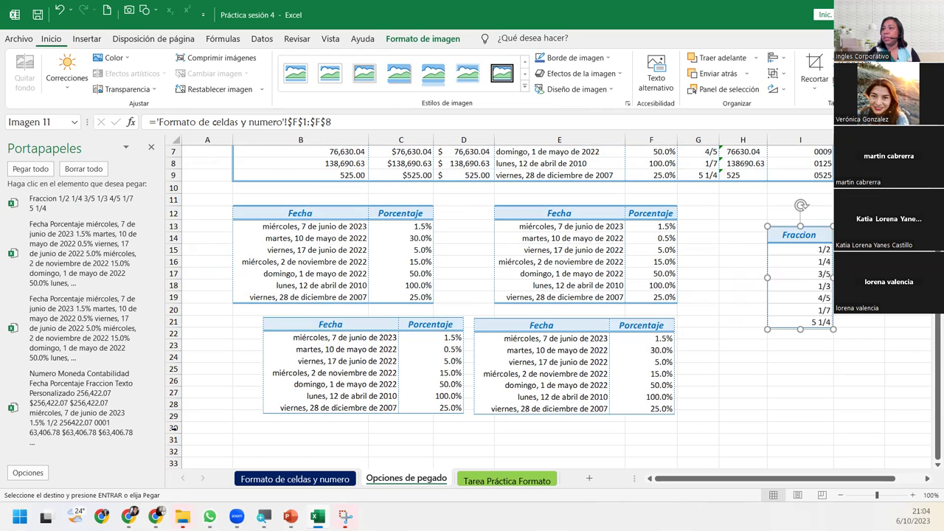
# Step: Enter 1.25 in F8 so it reads 1 1/4, then verify the linked picture updated
pyautogui.click(298, 479)
pyautogui.click(680, 261)
pyautogui.press('Escape')
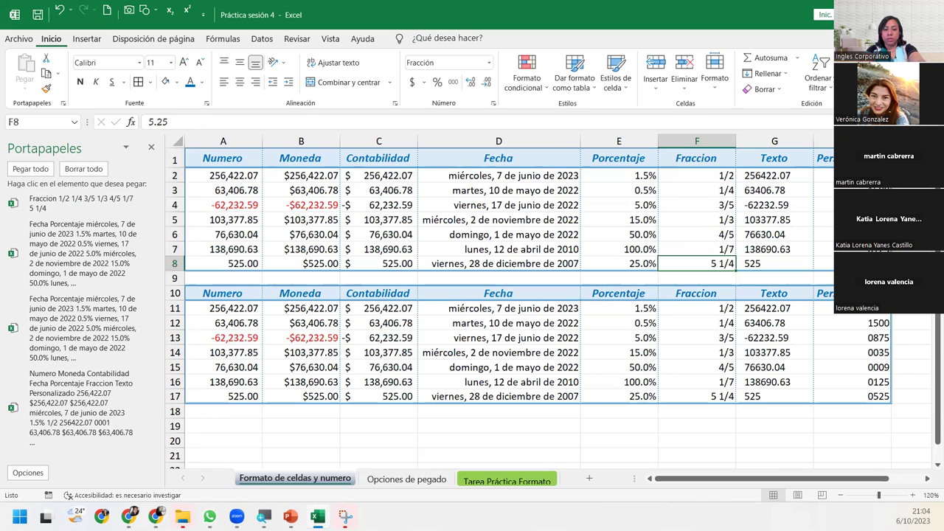
pyautogui.write('1.25')
pyautogui.press('Return')
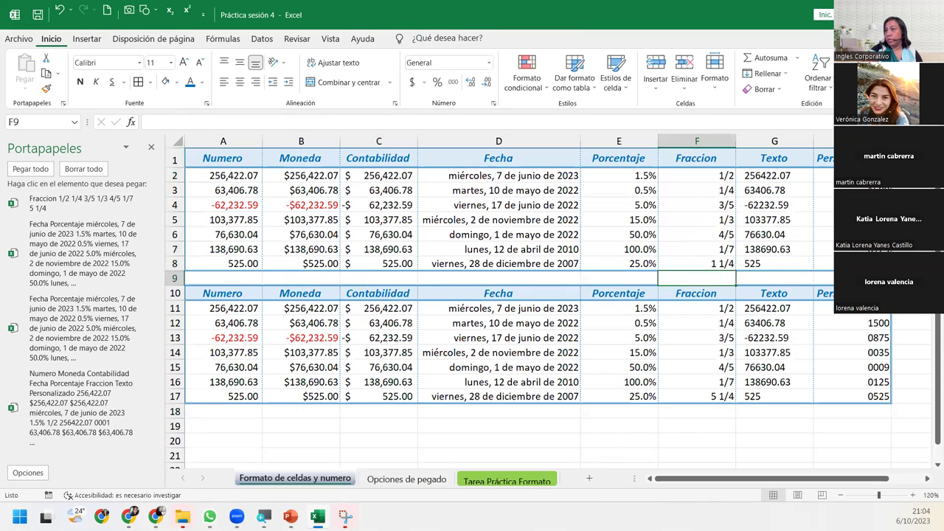
pyautogui.click(702, 261)
pyautogui.click(406, 479)
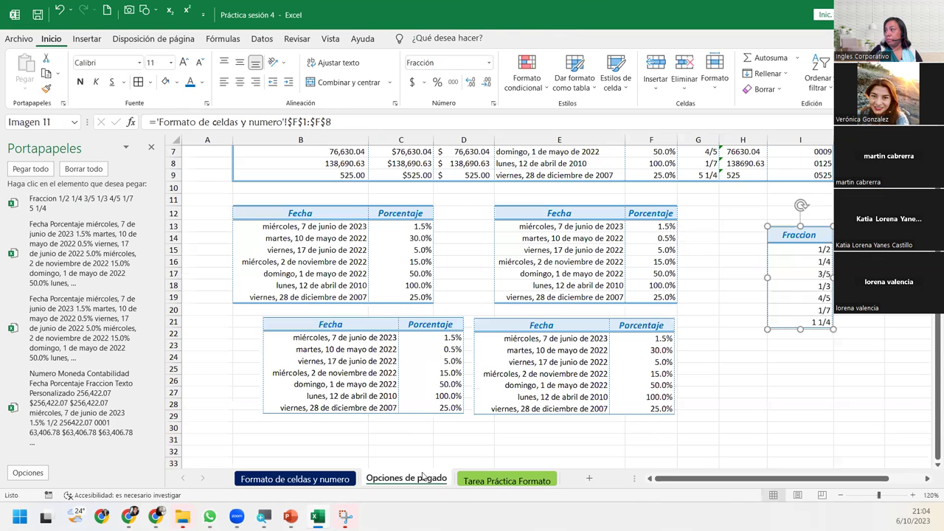
pyautogui.click(792, 344)
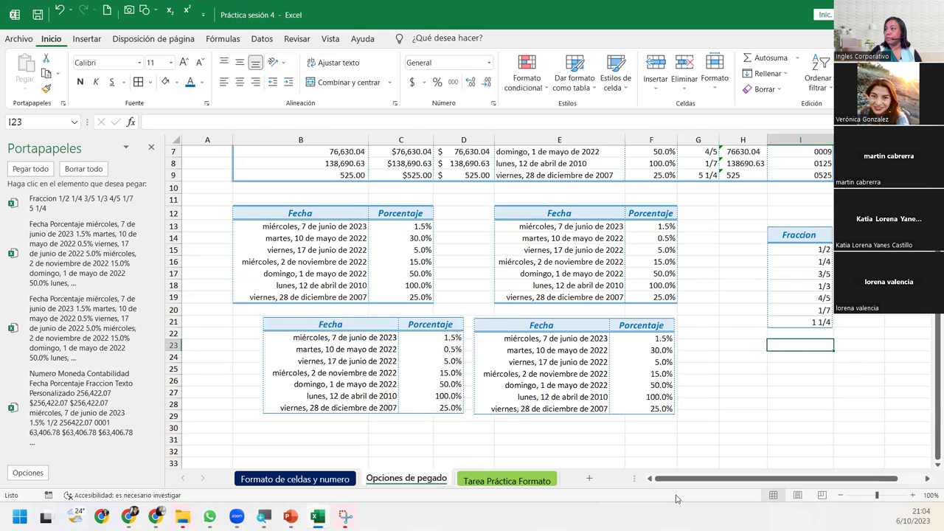
# Step: Copy the second table A10:H17 from Formato de celdas y numero, then select A25
pyautogui.click(281, 475)
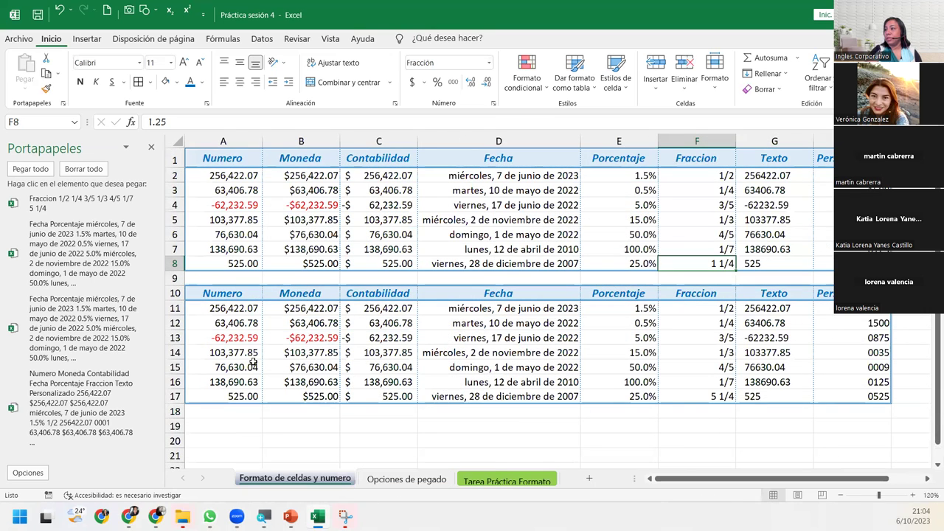
pyautogui.moveTo(206, 291)
pyautogui.mouseDown()
pyautogui.moveTo(430, 311)
pyautogui.moveTo(844, 389)
pyautogui.mouseUp()
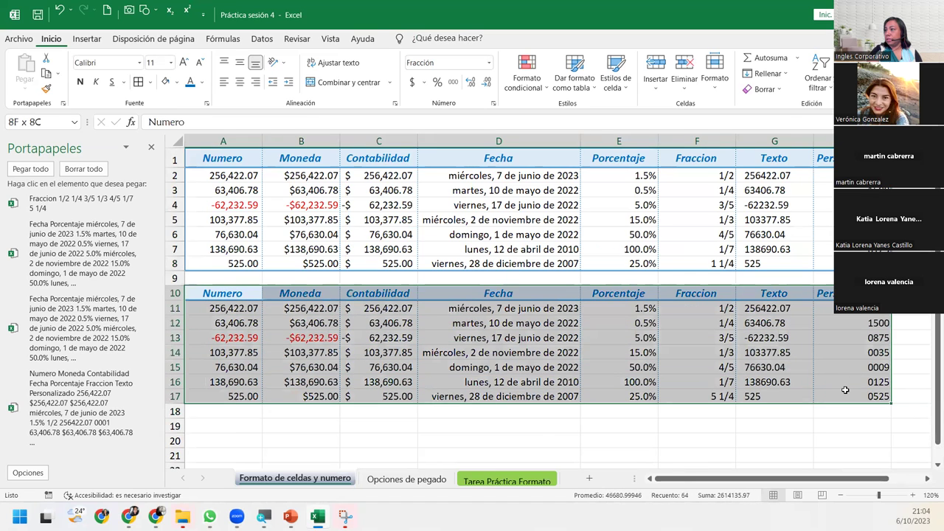
pyautogui.hotkey('ctrl', 'v')
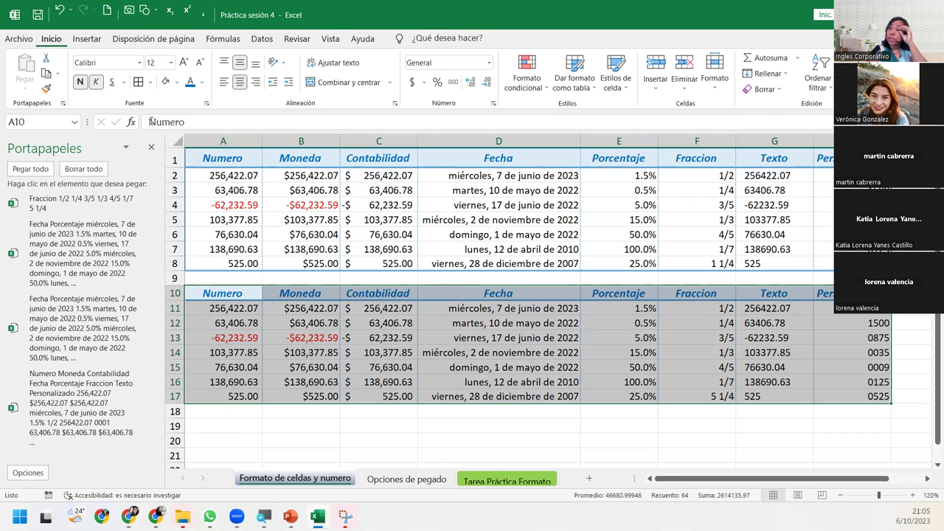
pyautogui.click(50, 73)
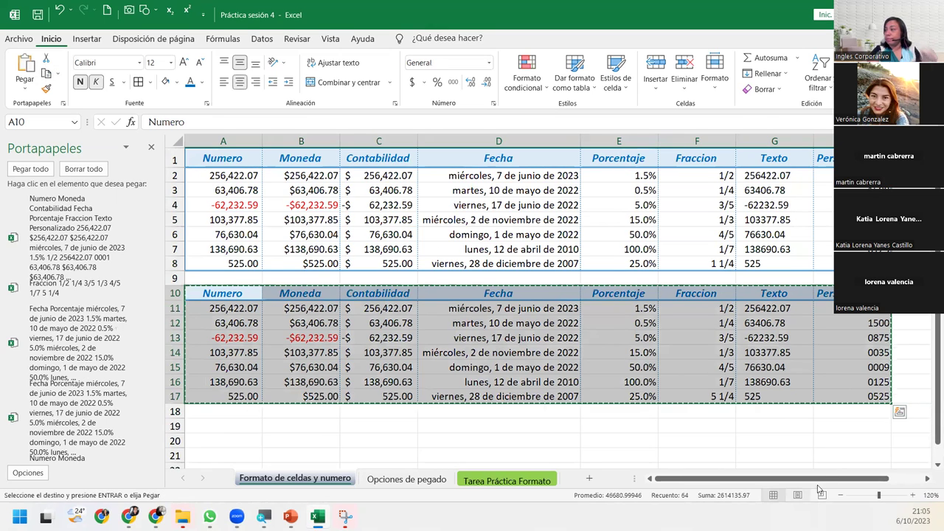
pyautogui.scroll(-1, 518, 439)
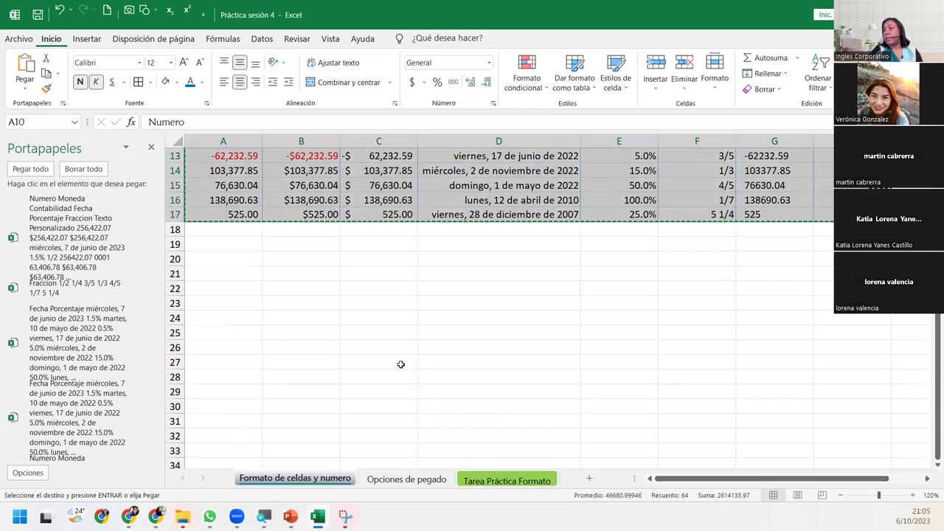
pyautogui.click(210, 329)
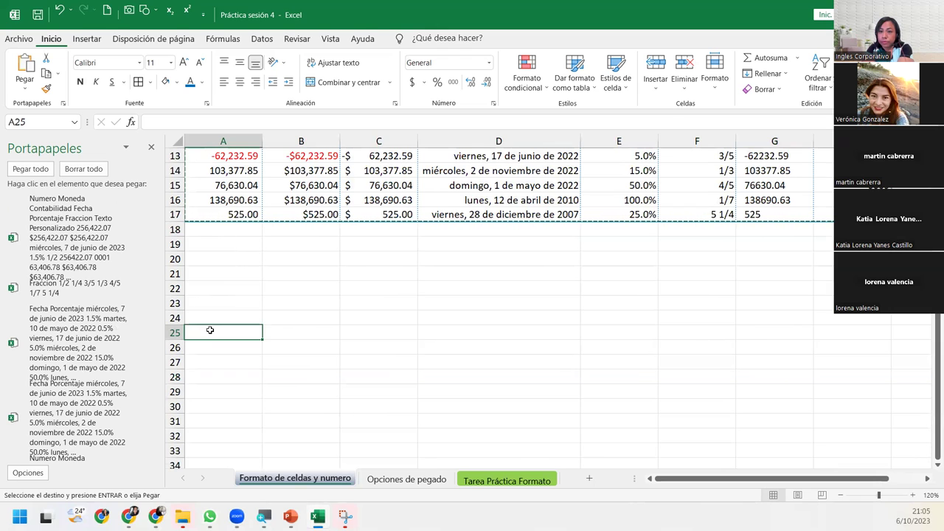
# Step: Paste the copied table with Transponer at A25 and select its Fecha row B28:H28
pyautogui.click(27, 89)
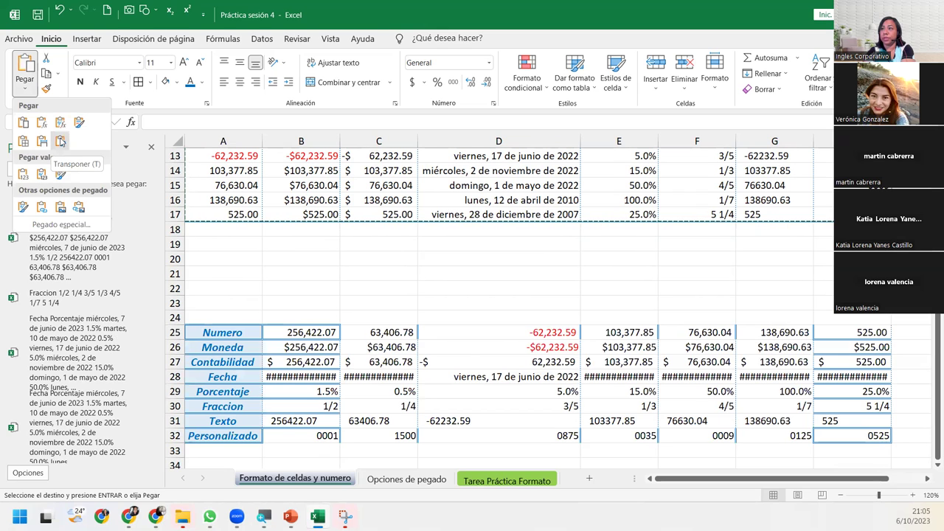
pyautogui.click(60, 141)
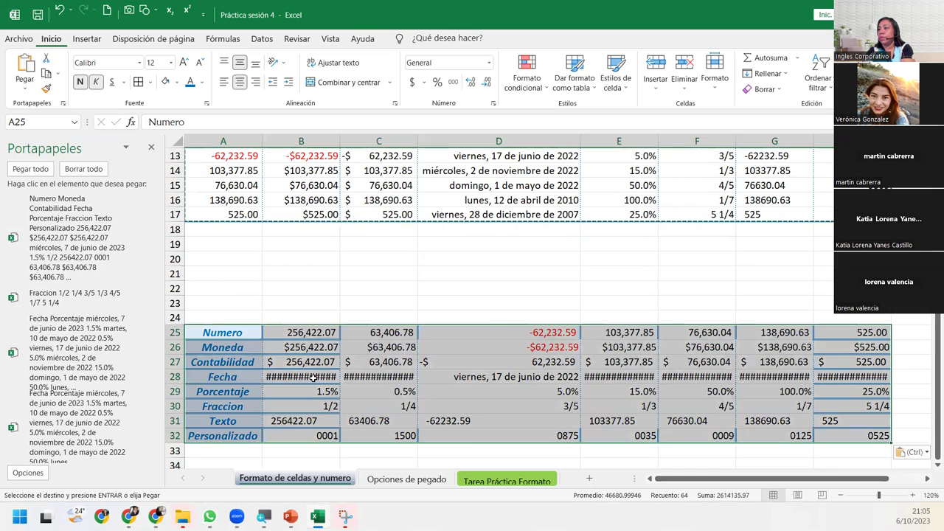
pyautogui.moveTo(313, 377); pyautogui.dragTo(883, 371)
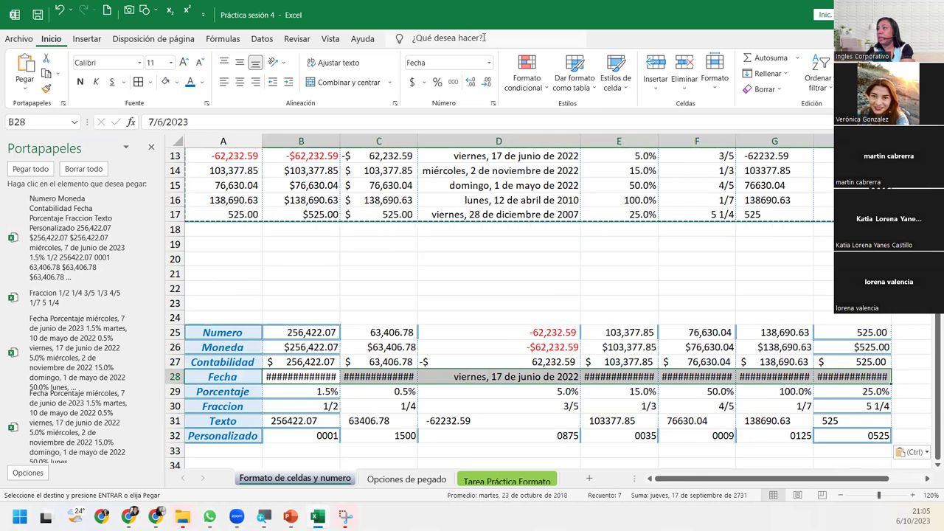
# Step: Format the Fecha row B28:H28 as Fecha corta dates in dd-mm-yyyy, e.g. 07-06-2023
pyautogui.click(489, 62)
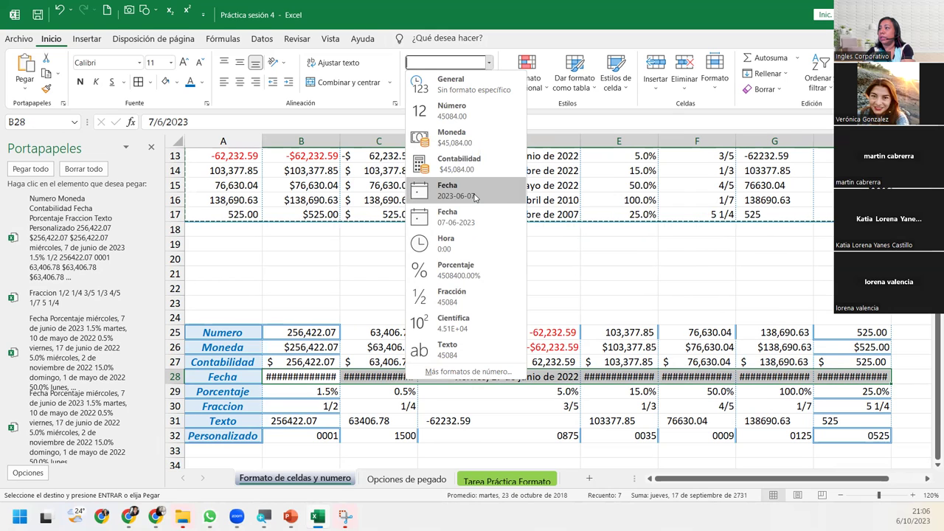
pyautogui.click(475, 198)
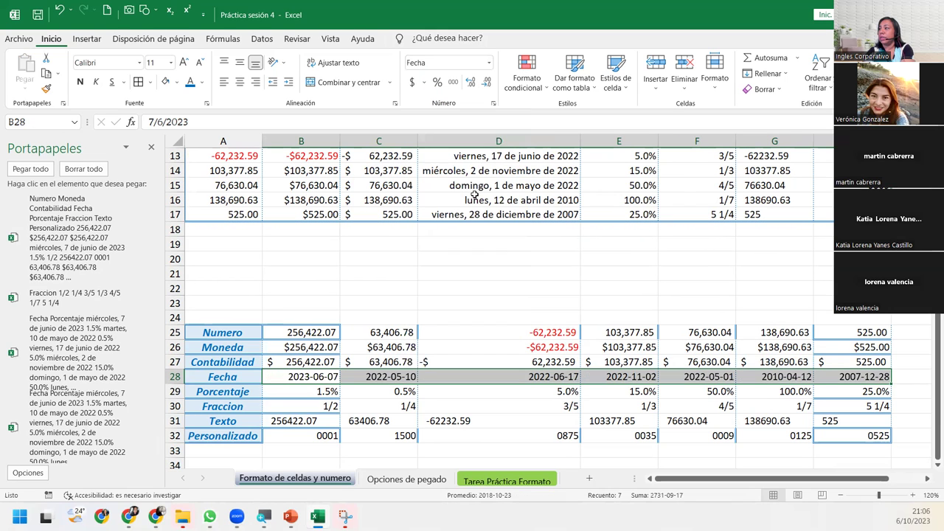
pyautogui.click(489, 62)
pyautogui.click(472, 215)
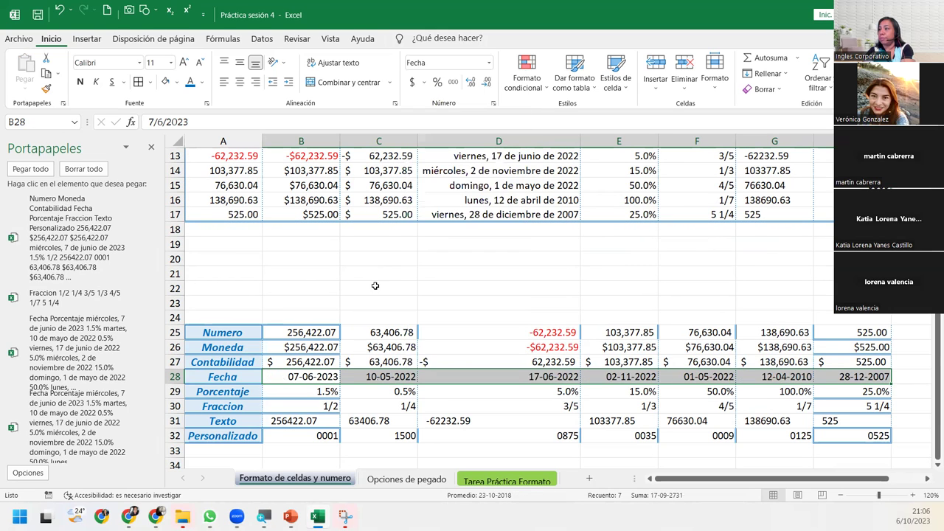
pyautogui.click(303, 375)
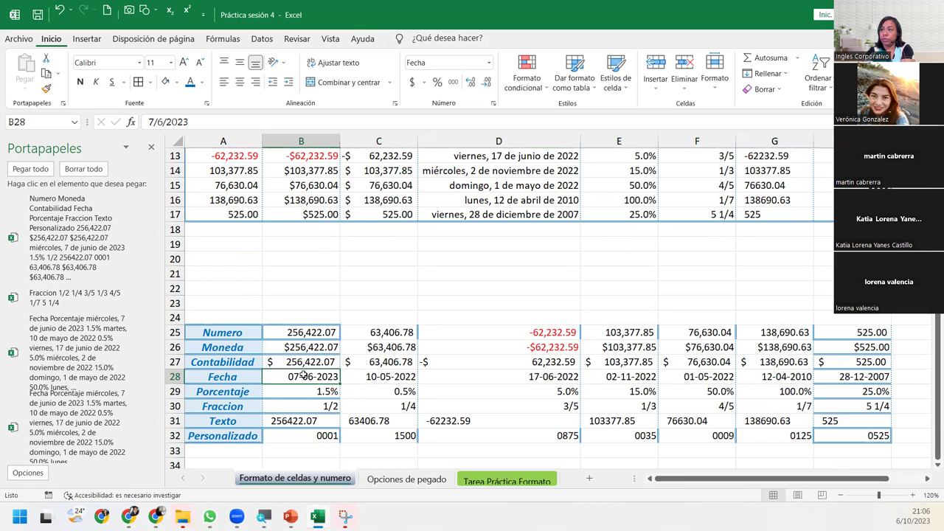
pyautogui.scroll(2, 303, 375)
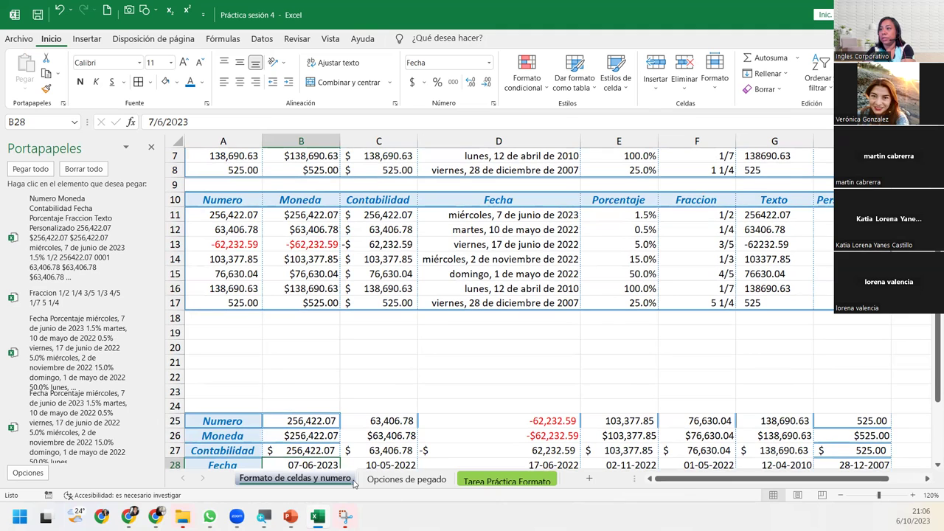
pyautogui.scroll(-2, 326, 433)
pyautogui.moveTo(235, 330)
pyautogui.mouseDown()
pyautogui.moveTo(698, 338)
pyautogui.moveTo(885, 439)
pyautogui.mouseUp()
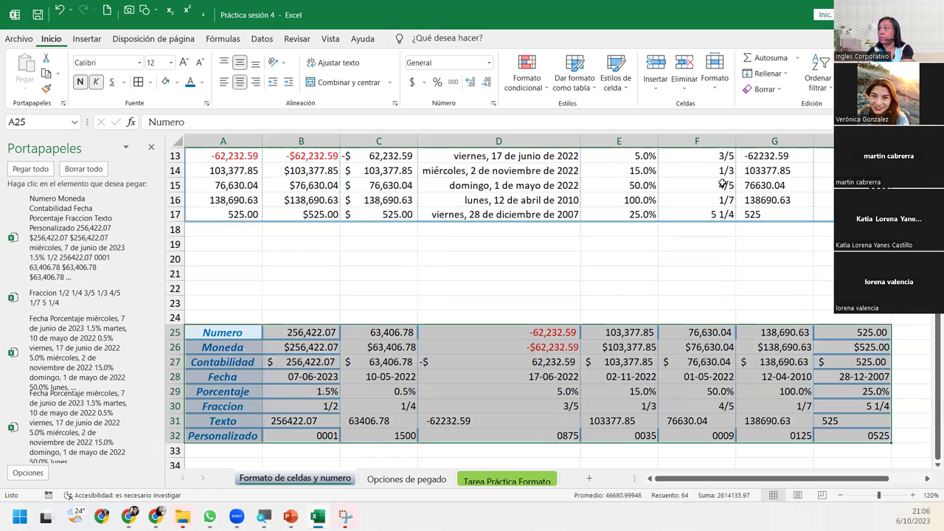
pyautogui.click(782, 91)
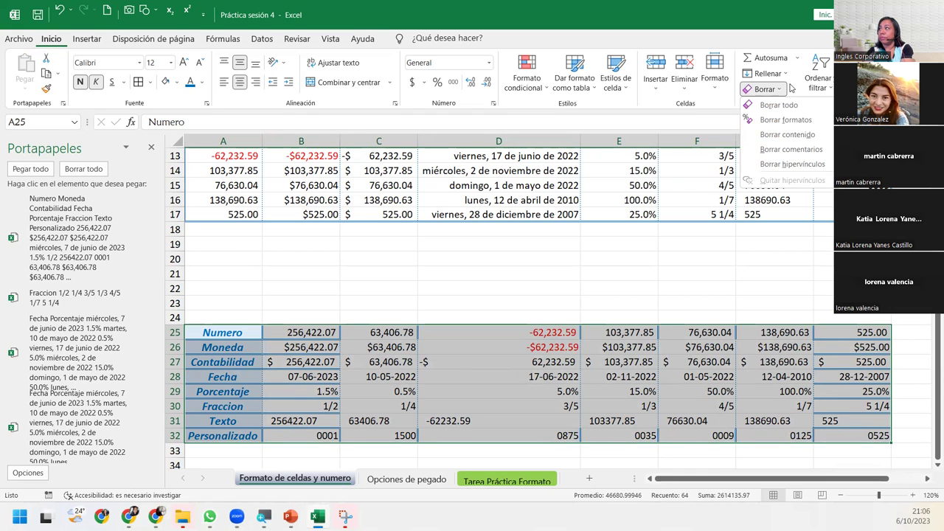
pyautogui.click(788, 120)
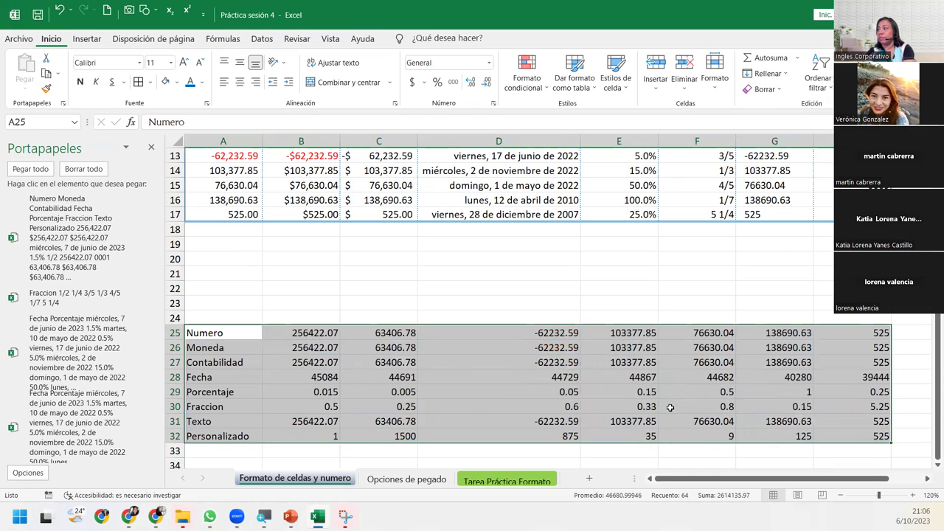
pyautogui.hotkey('ctrl', 'z')
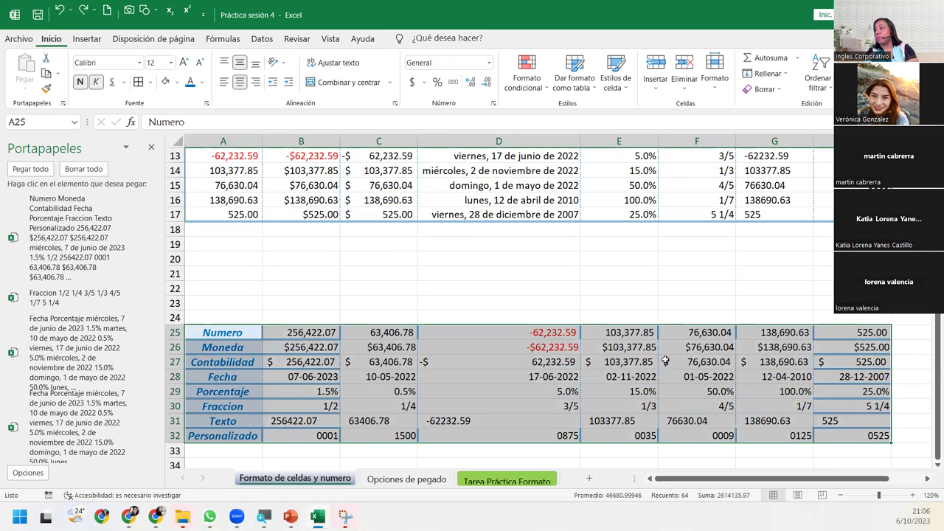
pyautogui.click(666, 360)
pyautogui.moveTo(224, 334); pyautogui.dragTo(875, 436)
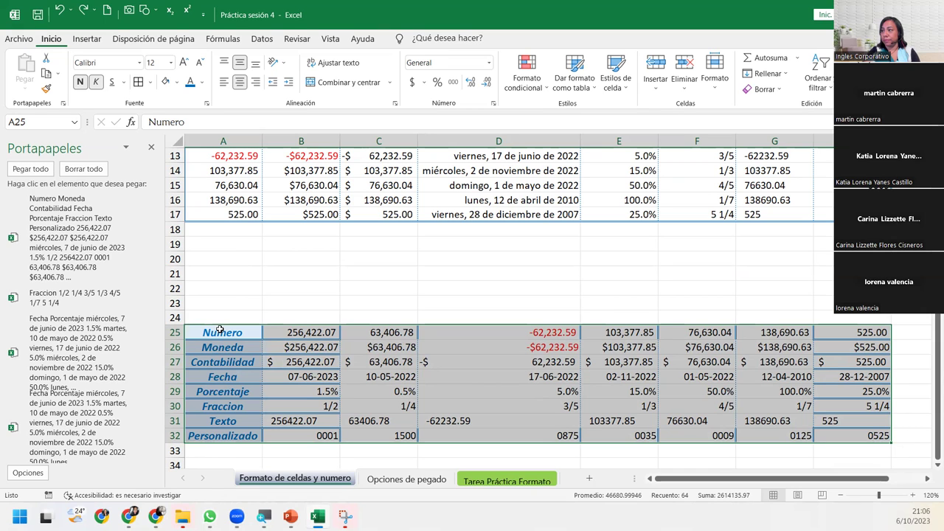
pyautogui.moveTo(219, 329); pyautogui.dragTo(228, 437)
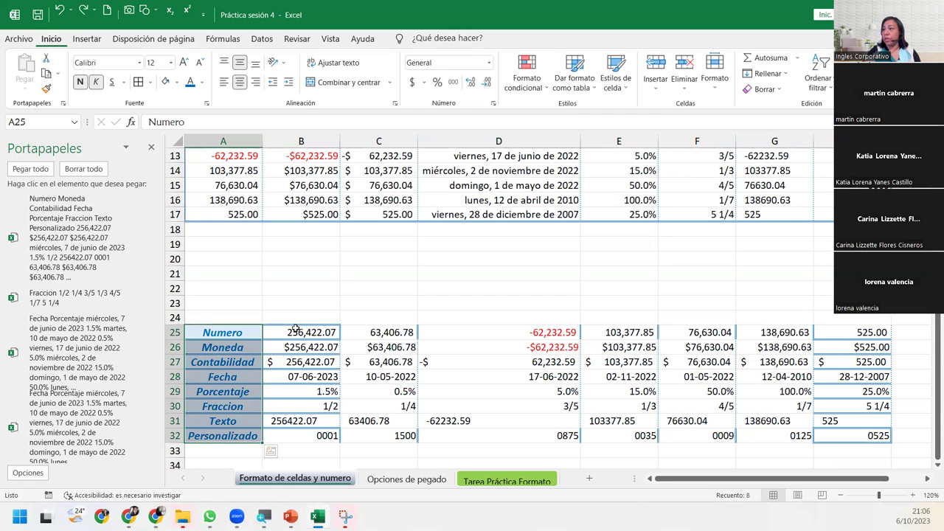
pyautogui.scroll(4, 317, 355)
pyautogui.scroll(-8, 318, 357)
pyautogui.click(230, 343)
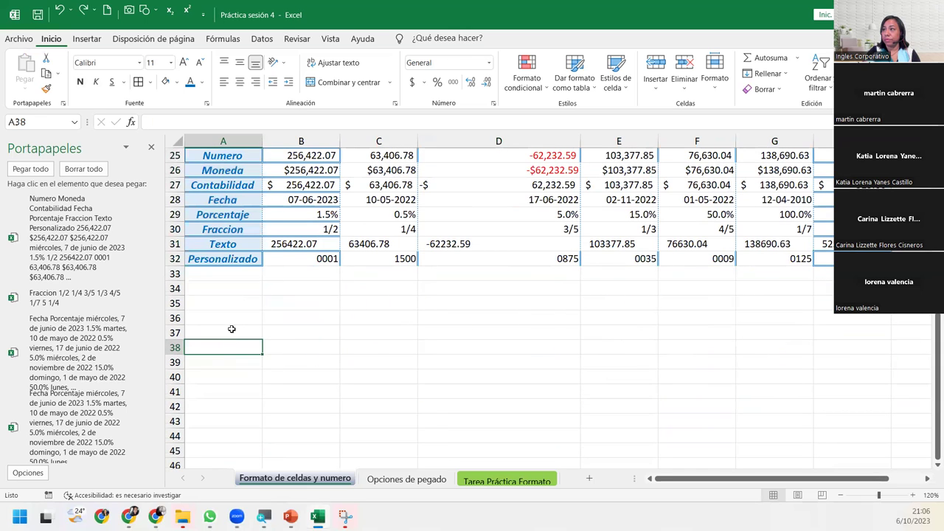
pyautogui.moveTo(74, 391)
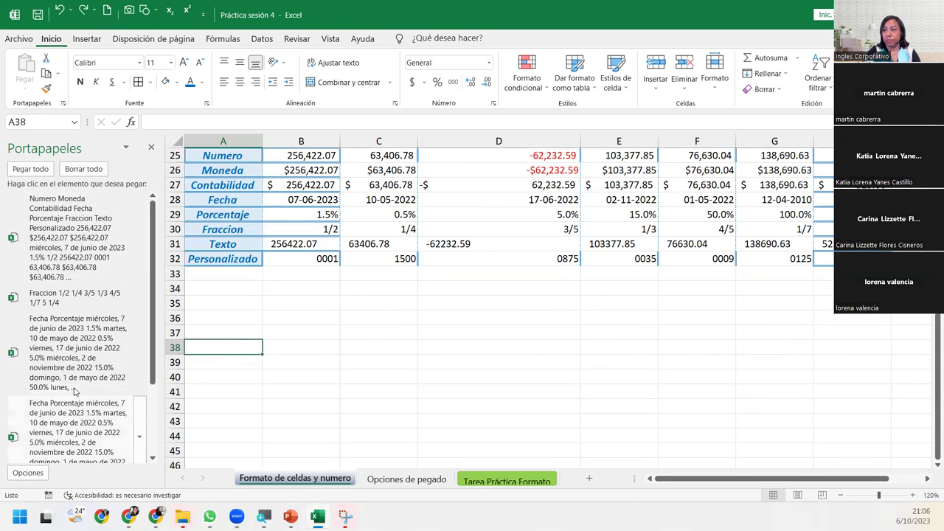
pyautogui.scroll(-3, 73, 391)
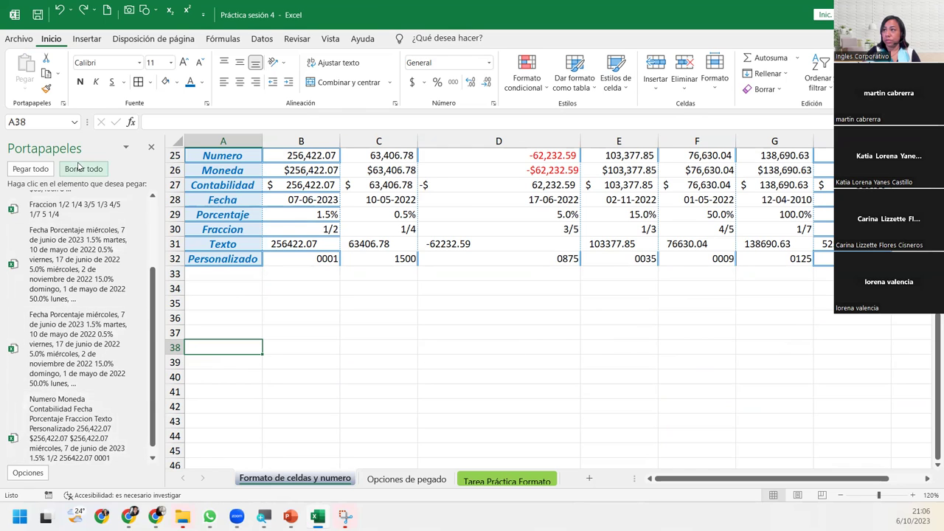
pyautogui.scroll(3, 89, 221)
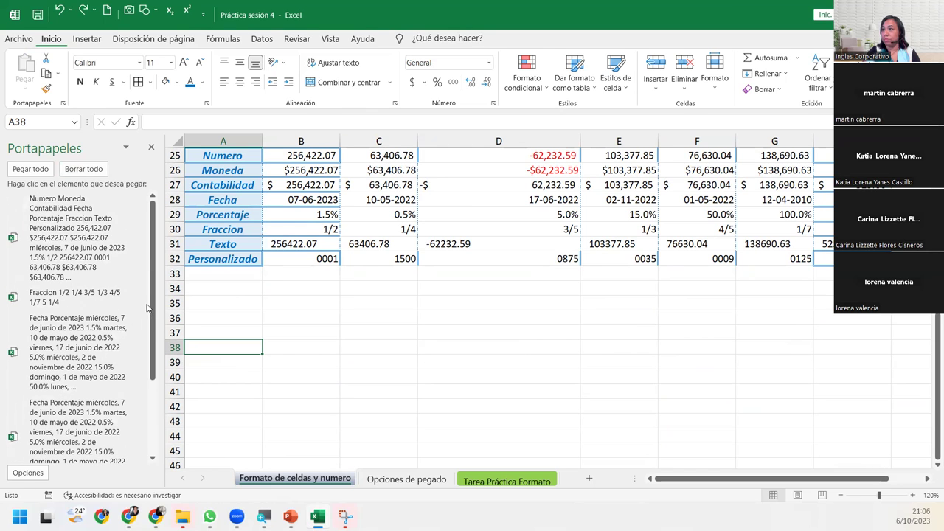
# Step: Add the sheet Hoja1 and paste the Numero Moneda clipboard item at B2
pyautogui.click(588, 479)
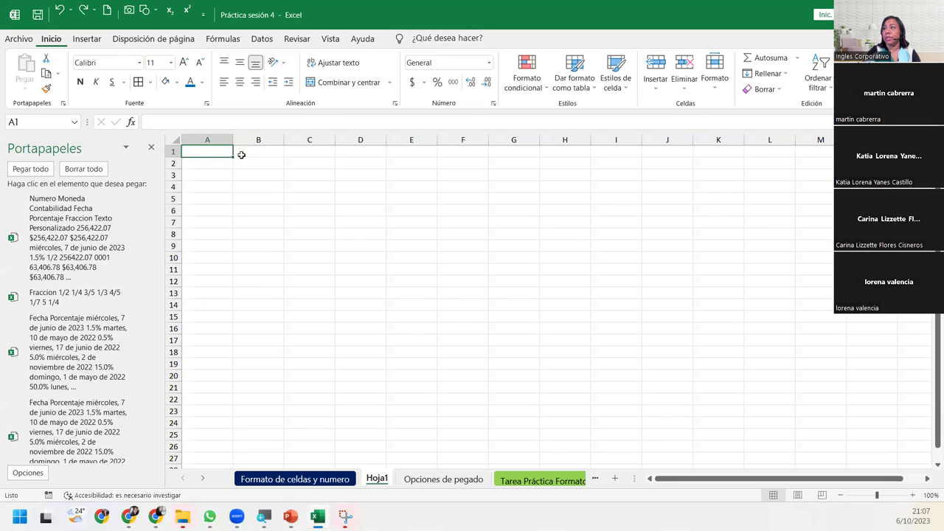
pyautogui.click(262, 165)
pyautogui.moveTo(77, 237)
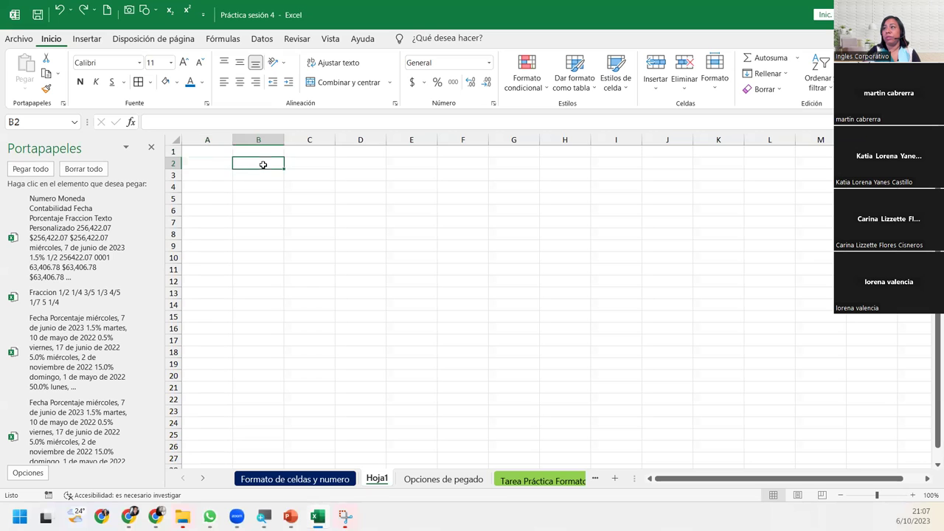
pyautogui.click(83, 235)
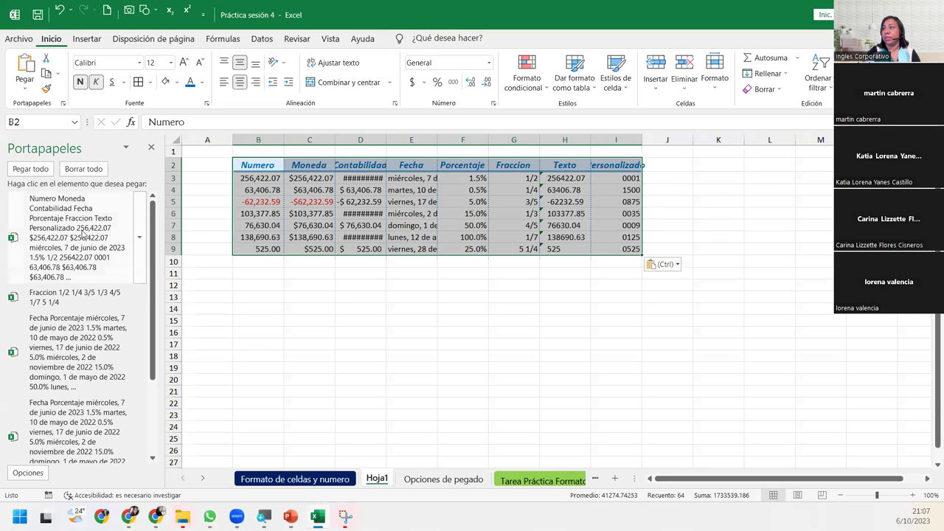
# Step: Paste the Fecha Porcentaje clipboard item at B15, filling B15:C22
pyautogui.click(258, 322)
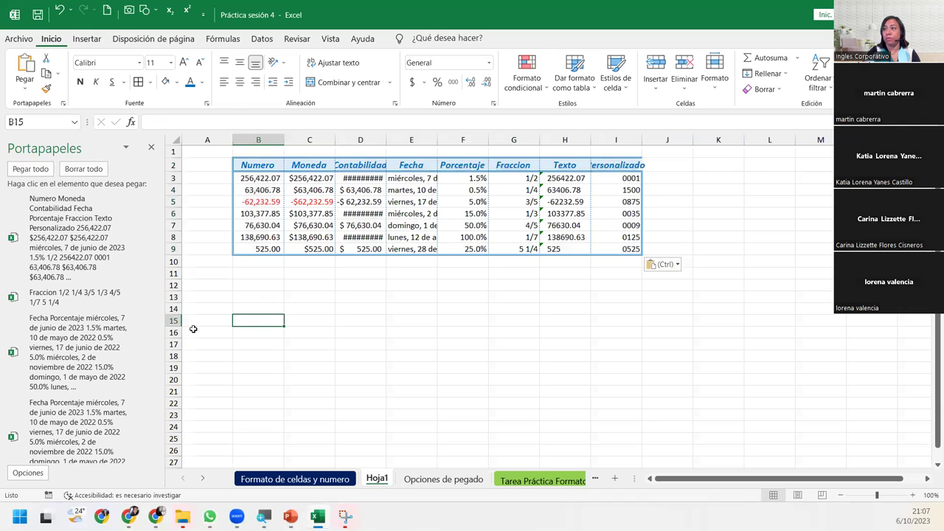
pyautogui.scroll(-2, 76, 332)
pyautogui.click(76, 321)
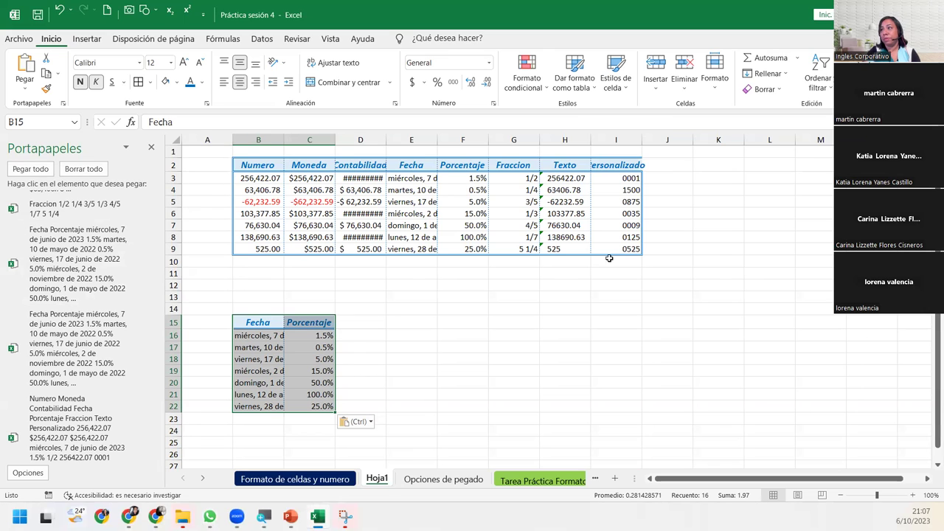
pyautogui.scroll(3, 26, 325)
pyautogui.moveTo(77, 385)
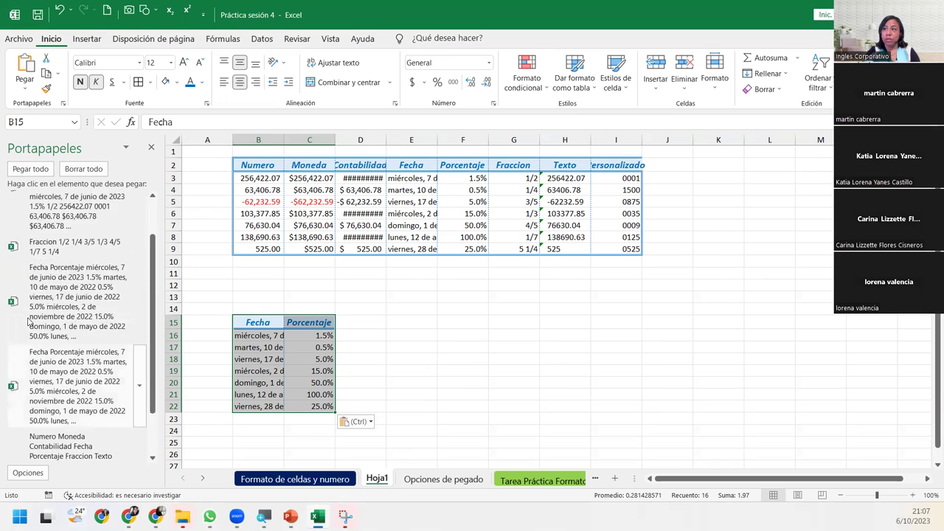
pyautogui.scroll(-3, 28, 321)
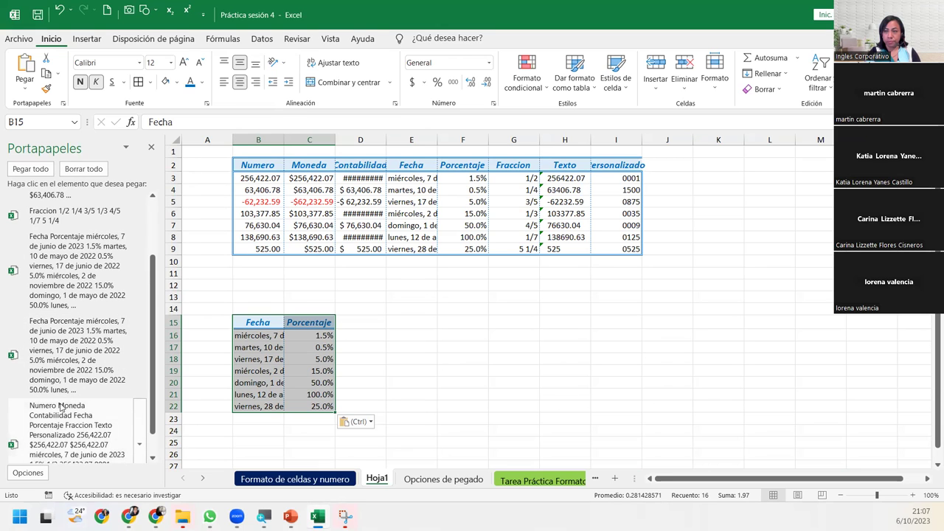
pyautogui.scroll(-1, 50, 308)
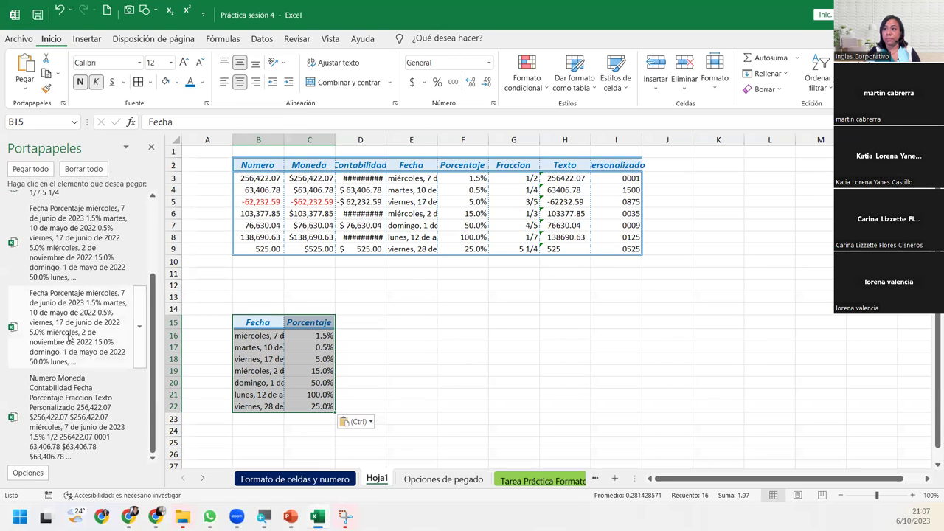
pyautogui.scroll(3, 79, 354)
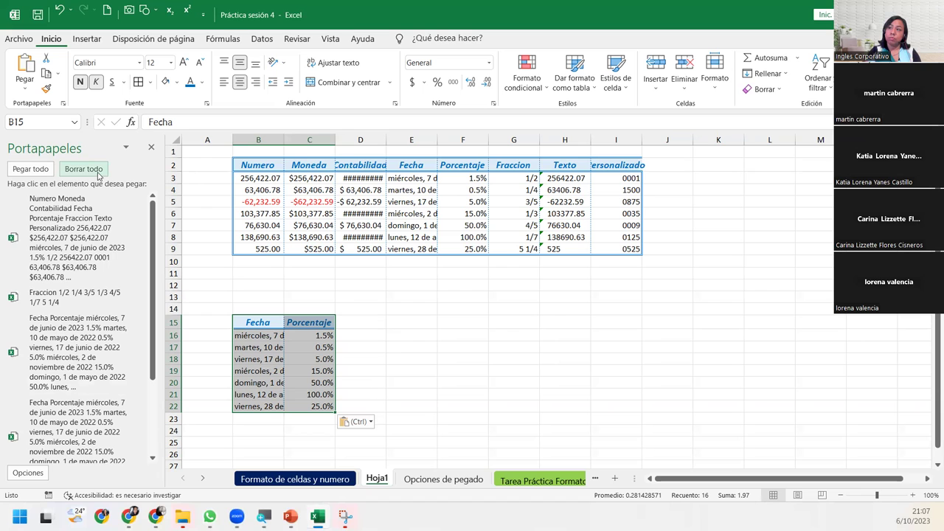
pyautogui.scroll(-3, 393, 395)
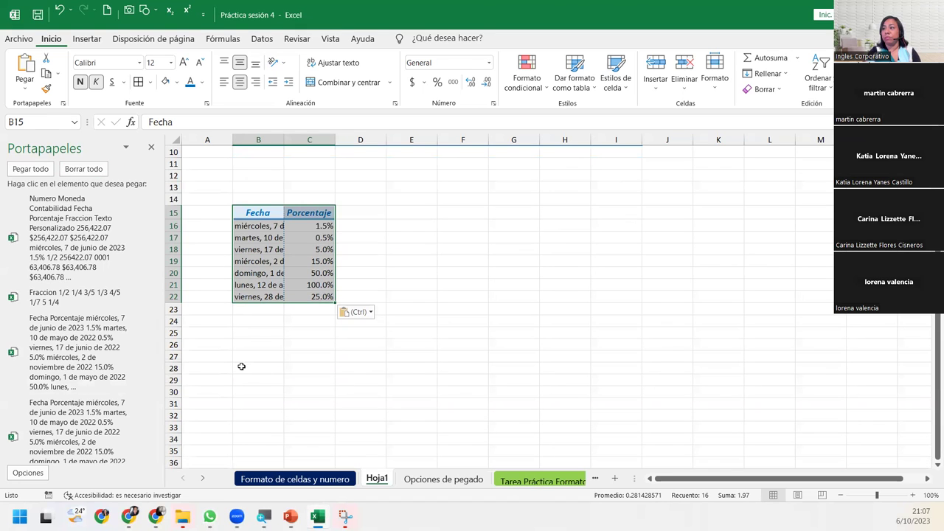
# Step: Use Pegar todo from B30 to stack all Portapapeles items down through row 69
pyautogui.click(257, 393)
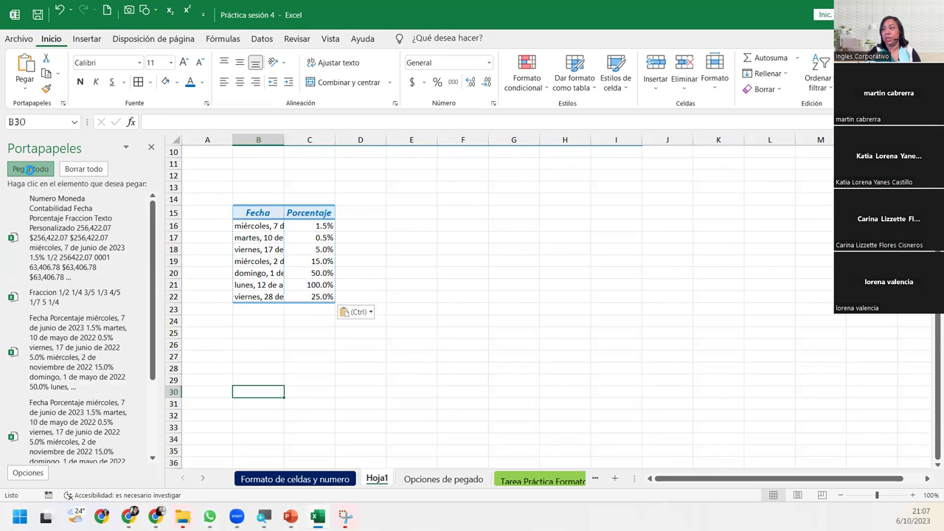
pyautogui.click(40, 170)
pyautogui.scroll(-5, 373, 381)
pyautogui.scroll(4, 373, 381)
pyautogui.scroll(3, 373, 381)
pyautogui.scroll(2, 373, 381)
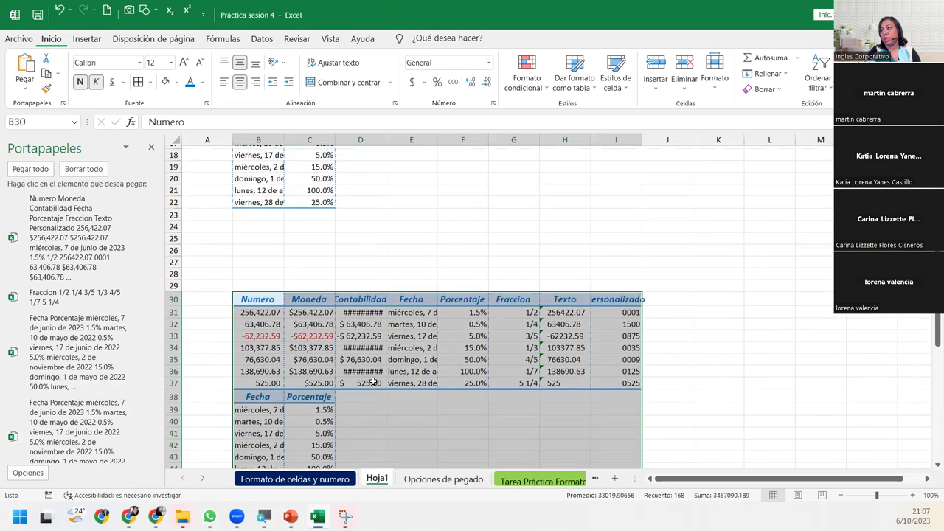
pyautogui.scroll(2, 373, 382)
pyautogui.scroll(-3, 373, 381)
pyautogui.scroll(-7, 373, 381)
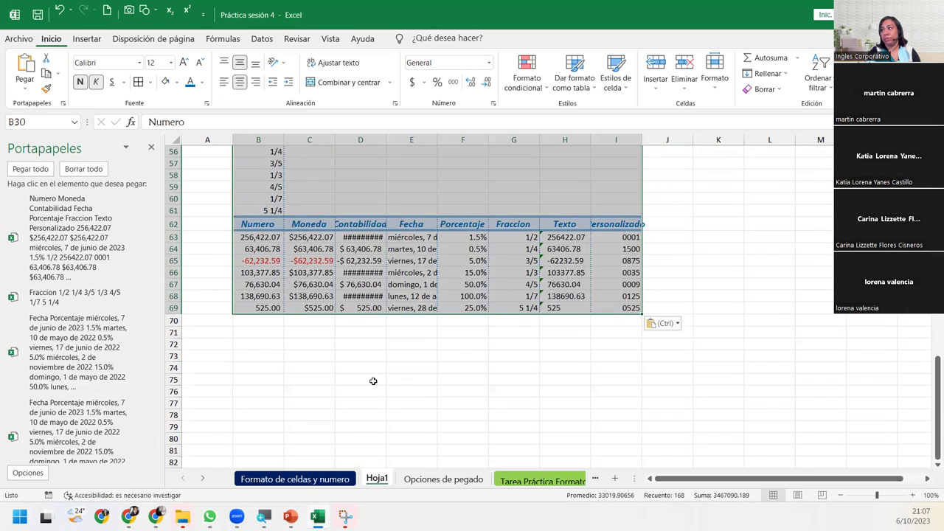
pyautogui.scroll(8, 373, 381)
pyautogui.scroll(10, 373, 382)
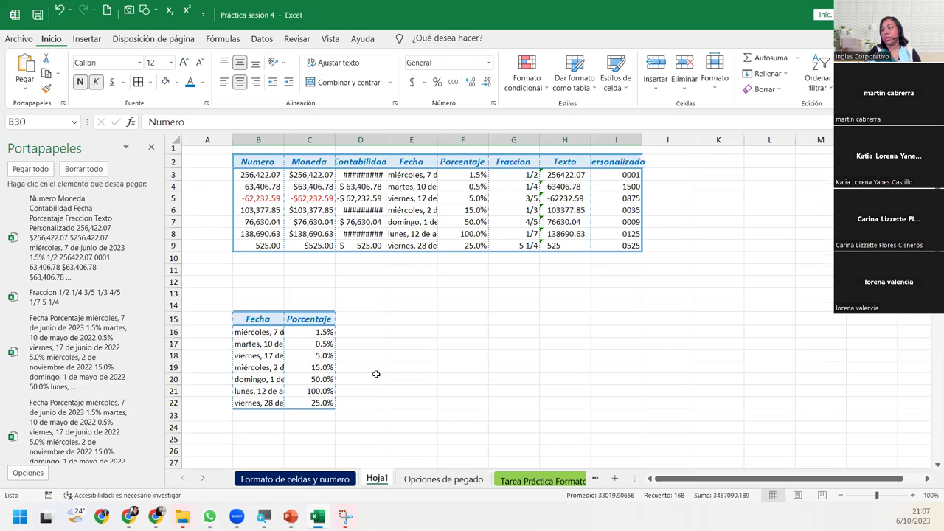
# Step: Clear the Portapapeles with Borrar todo, close its pane, and save the workbook
pyautogui.click(84, 169)
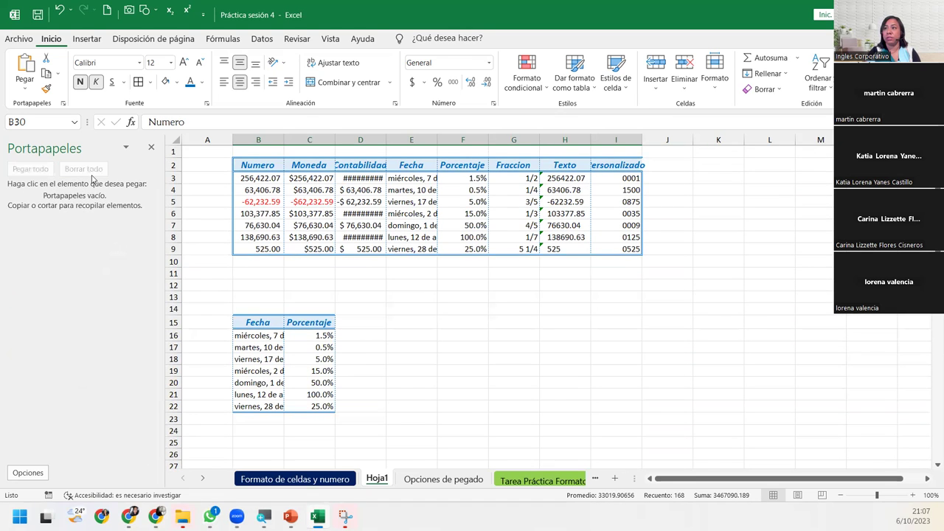
pyautogui.click(151, 149)
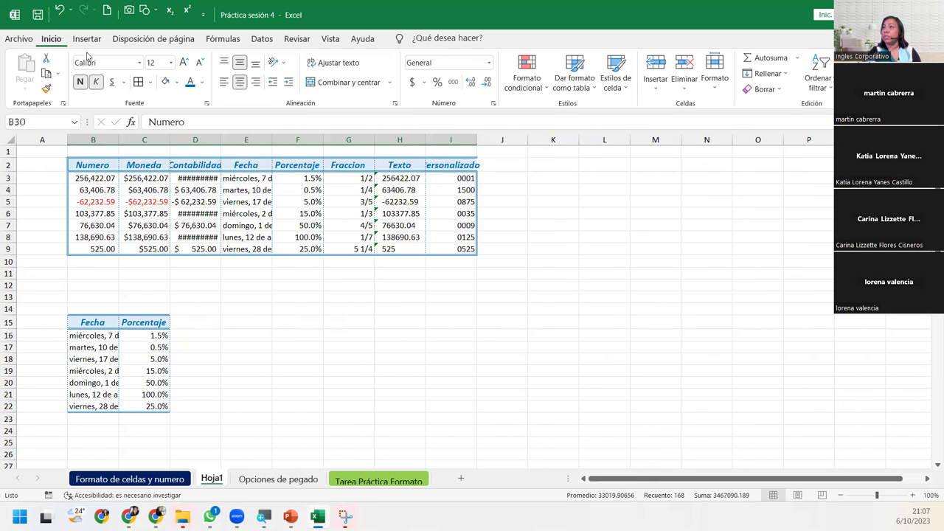
pyautogui.click(38, 17)
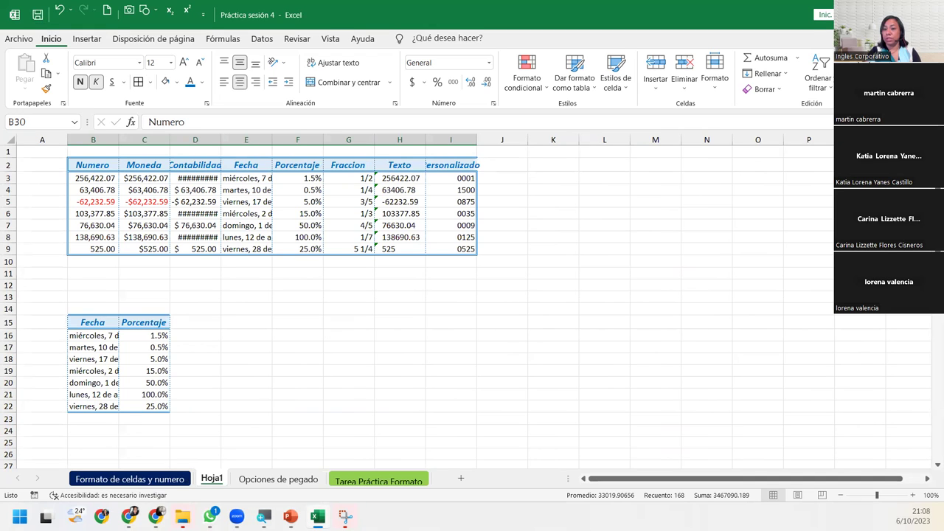